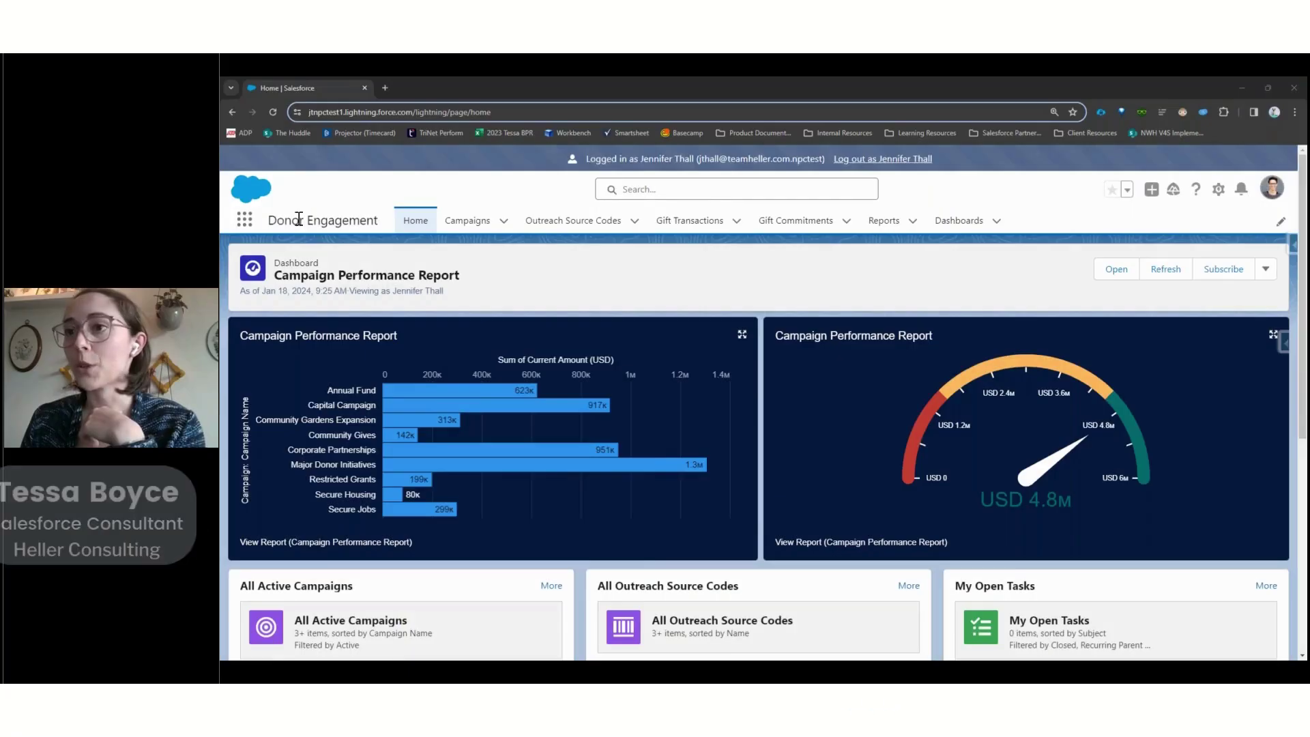
Step: Highlight the Donor Engagement app name and scroll down to the Campaign Performance Report
{"action": "left_click_drag", "start_coordinate": [270, 221], "coordinate": [381, 222]}
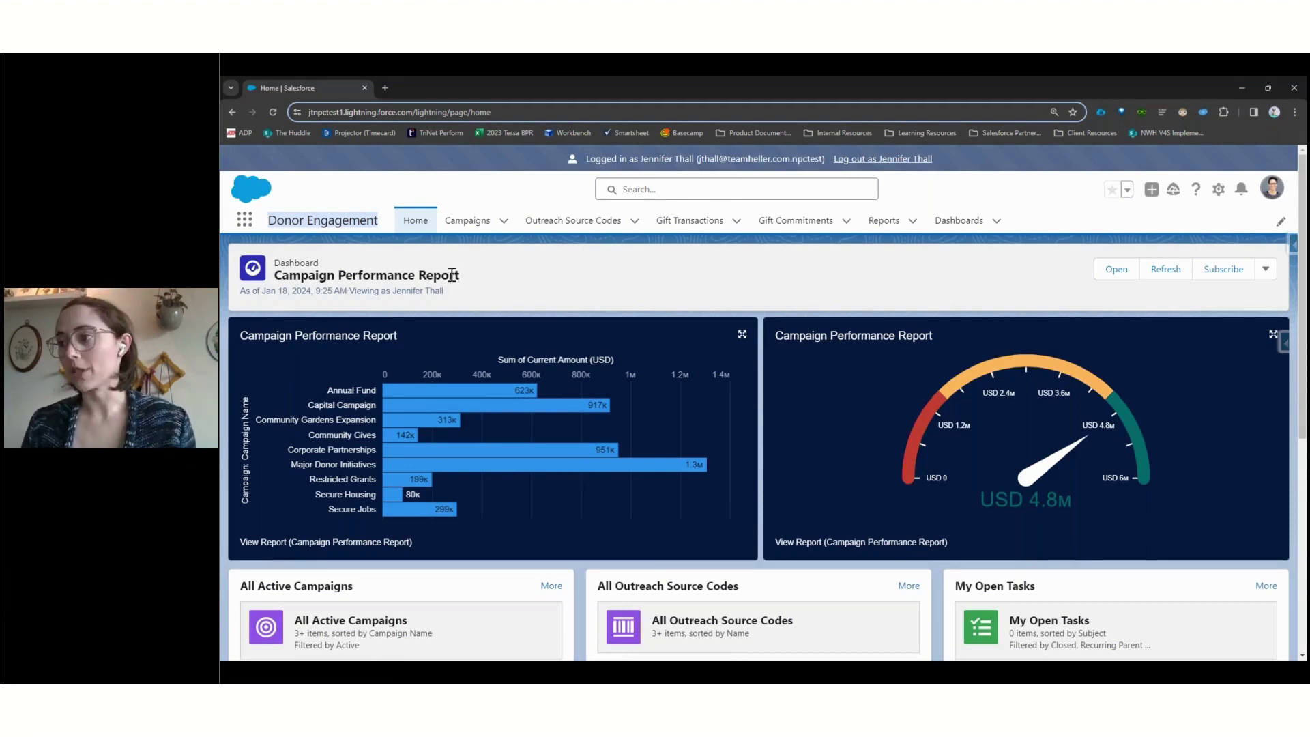
{"action": "scroll", "coordinate": [816, 280], "scroll_direction": "down", "scroll_amount": 1}
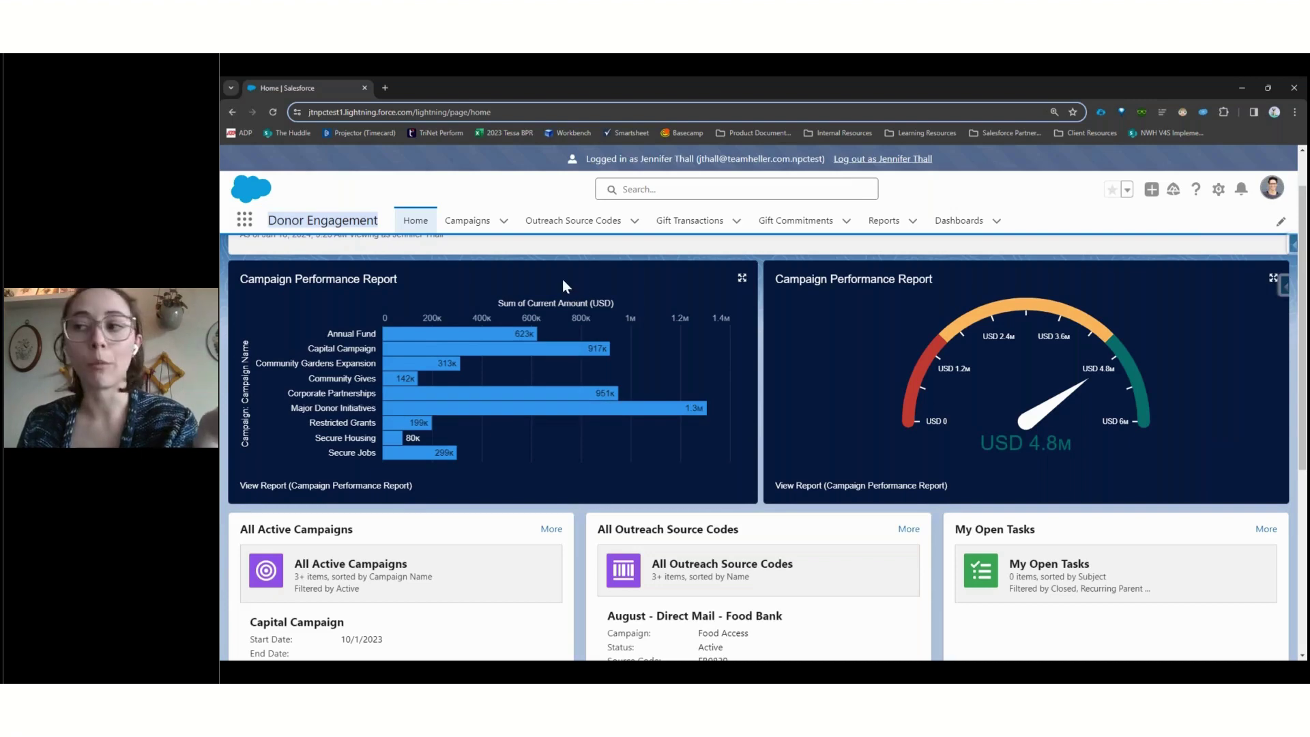
{"action": "left_click", "coordinate": [357, 220]}
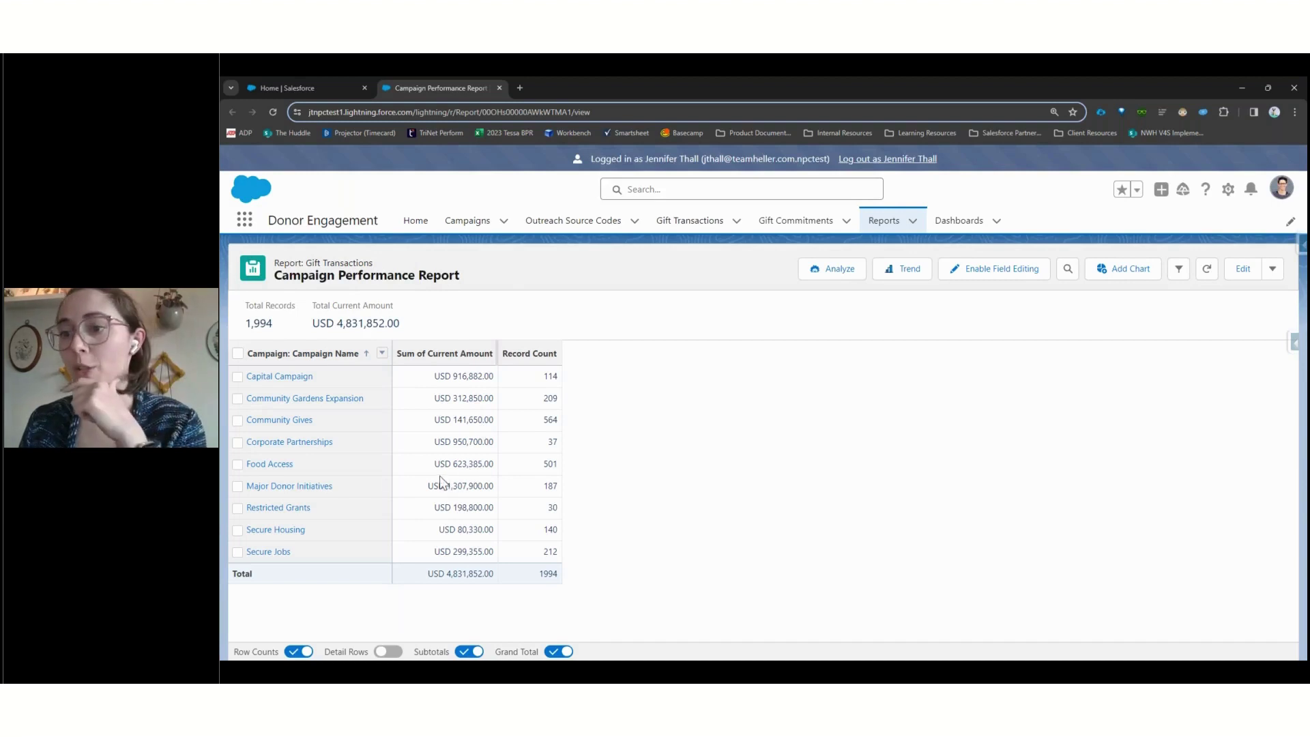
Step: Open the Food Access campaign and review its 624 gifts, USD 152,125.00 and 518 donors
{"action": "left_click", "coordinate": [269, 466]}
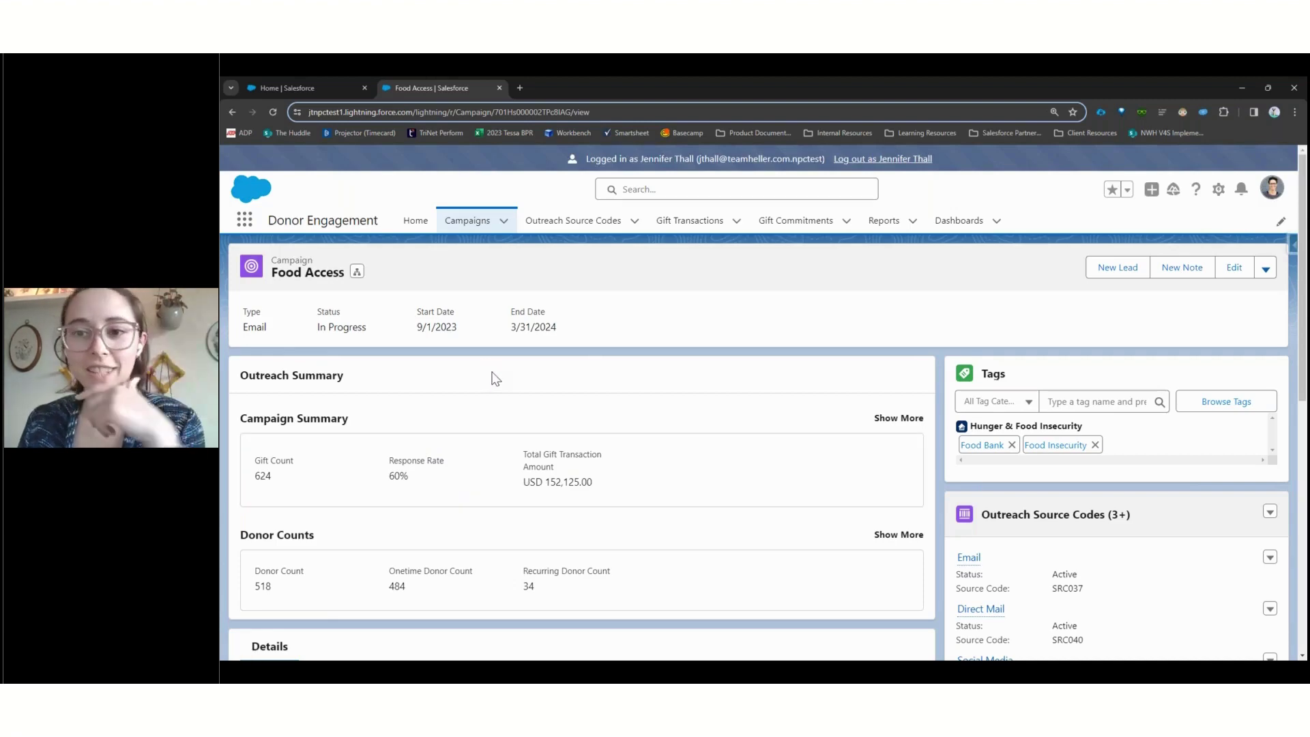
{"action": "scroll", "coordinate": [495, 379], "scroll_direction": "down", "scroll_amount": 5}
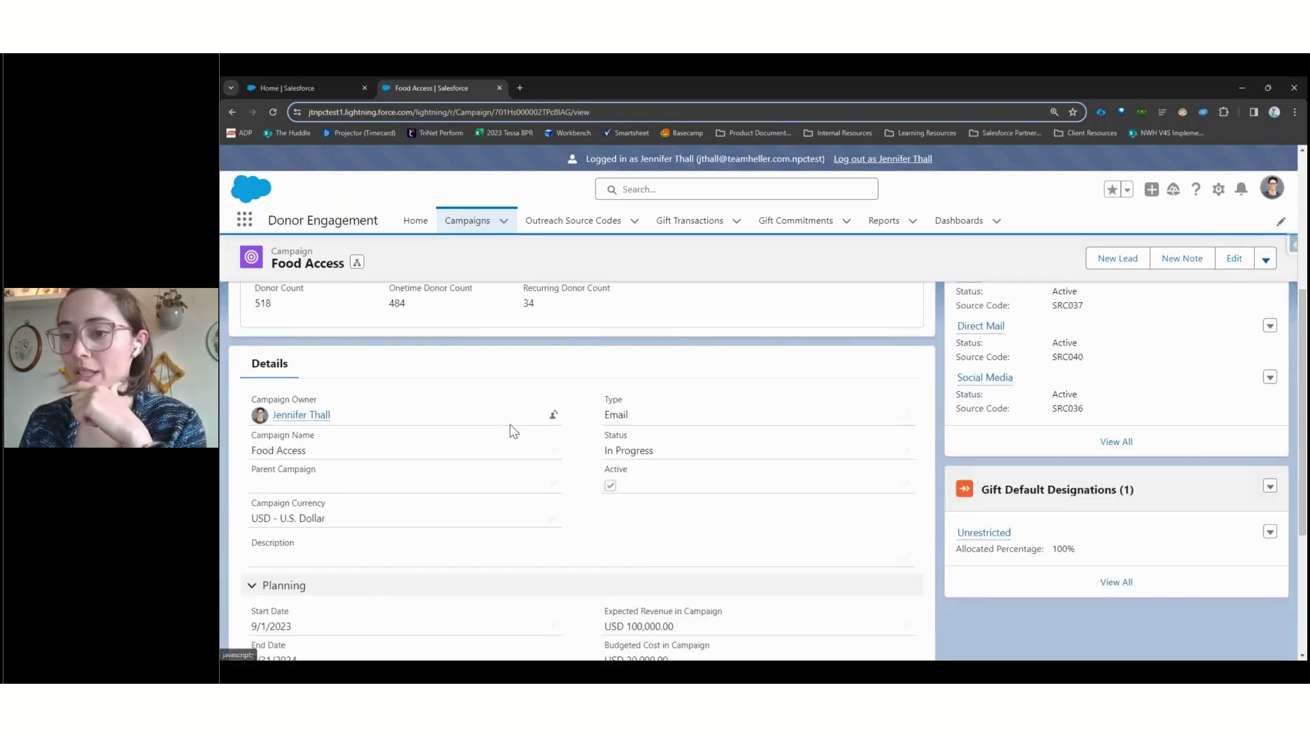
{"action": "scroll", "coordinate": [483, 350], "scroll_direction": "down", "scroll_amount": 1}
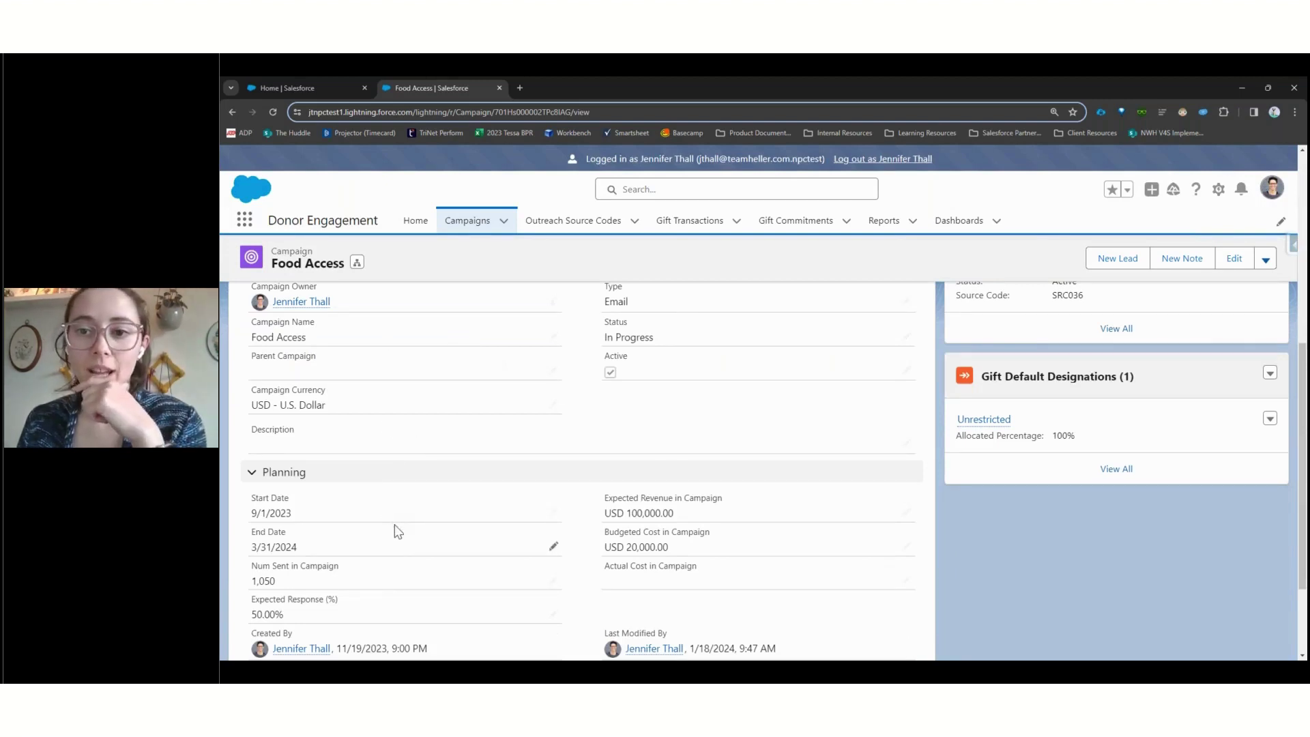
{"action": "scroll", "coordinate": [401, 539], "scroll_direction": "up", "scroll_amount": 2}
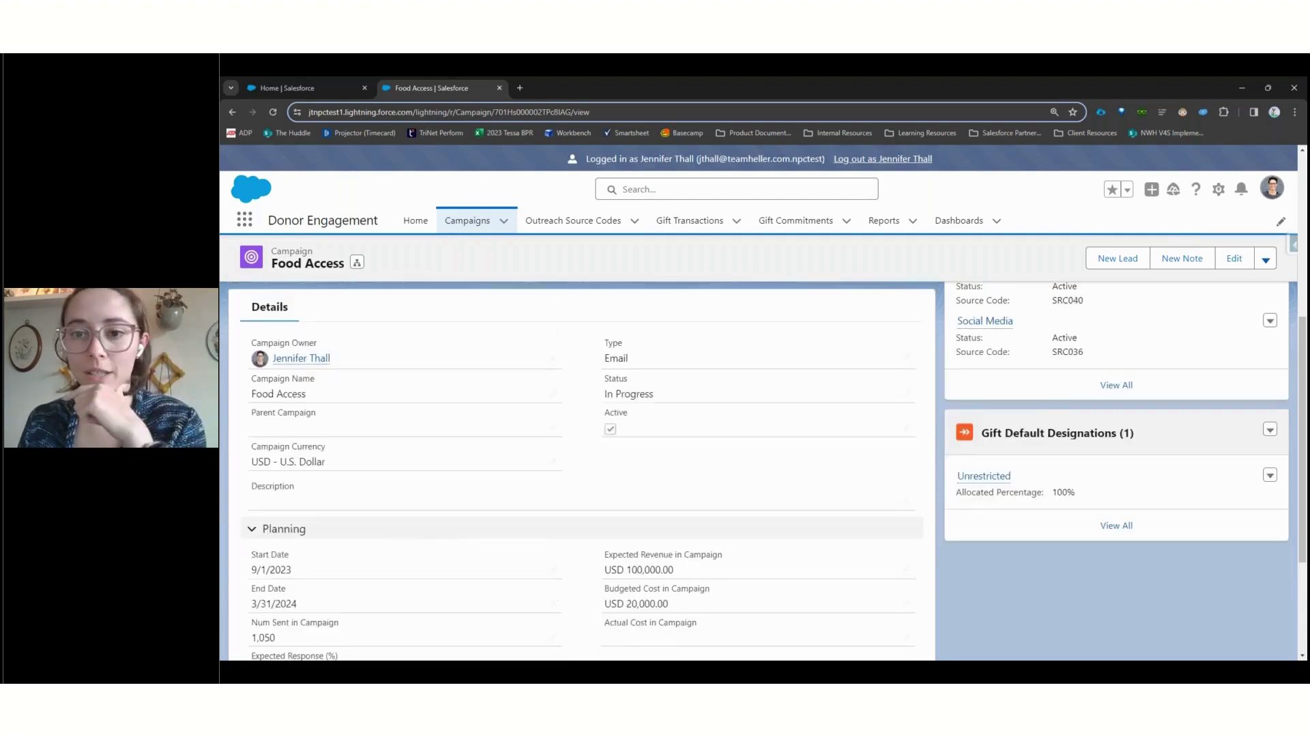
{"action": "scroll", "coordinate": [400, 543], "scroll_direction": "down", "scroll_amount": 2}
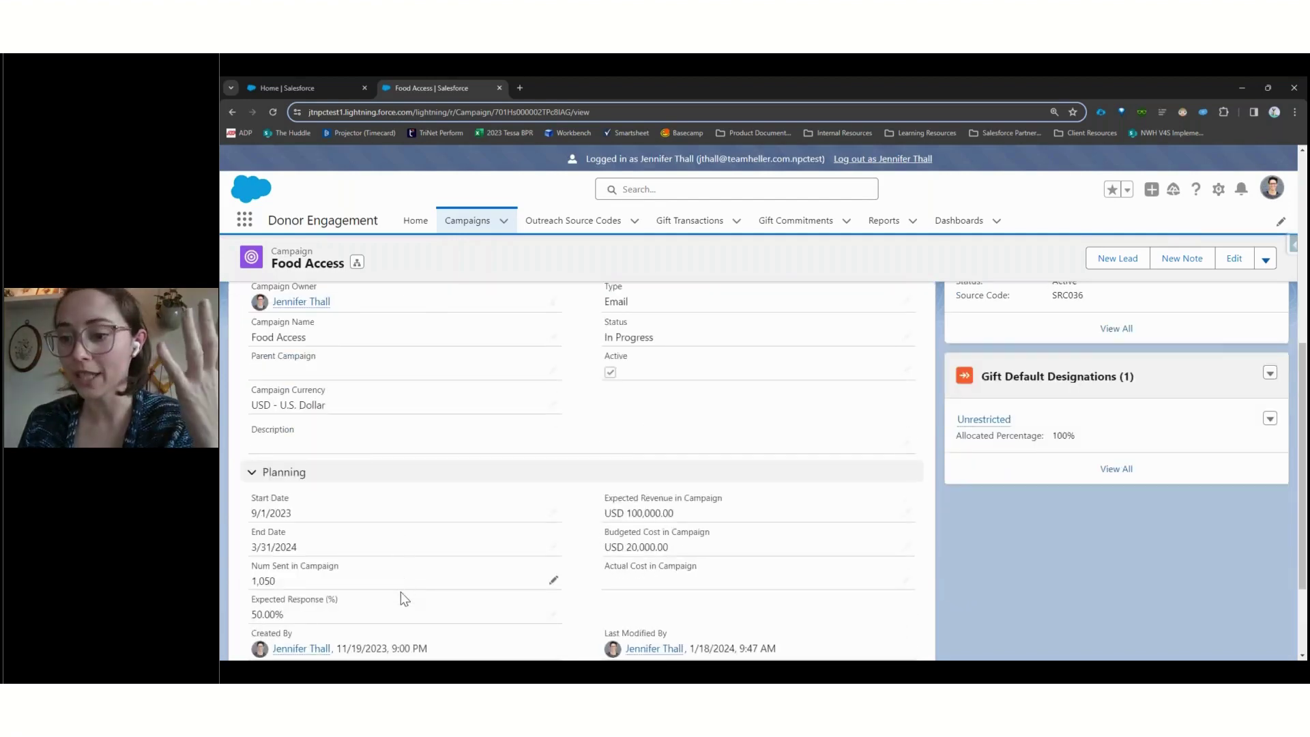
{"action": "scroll", "coordinate": [401, 593], "scroll_direction": "up", "scroll_amount": 10}
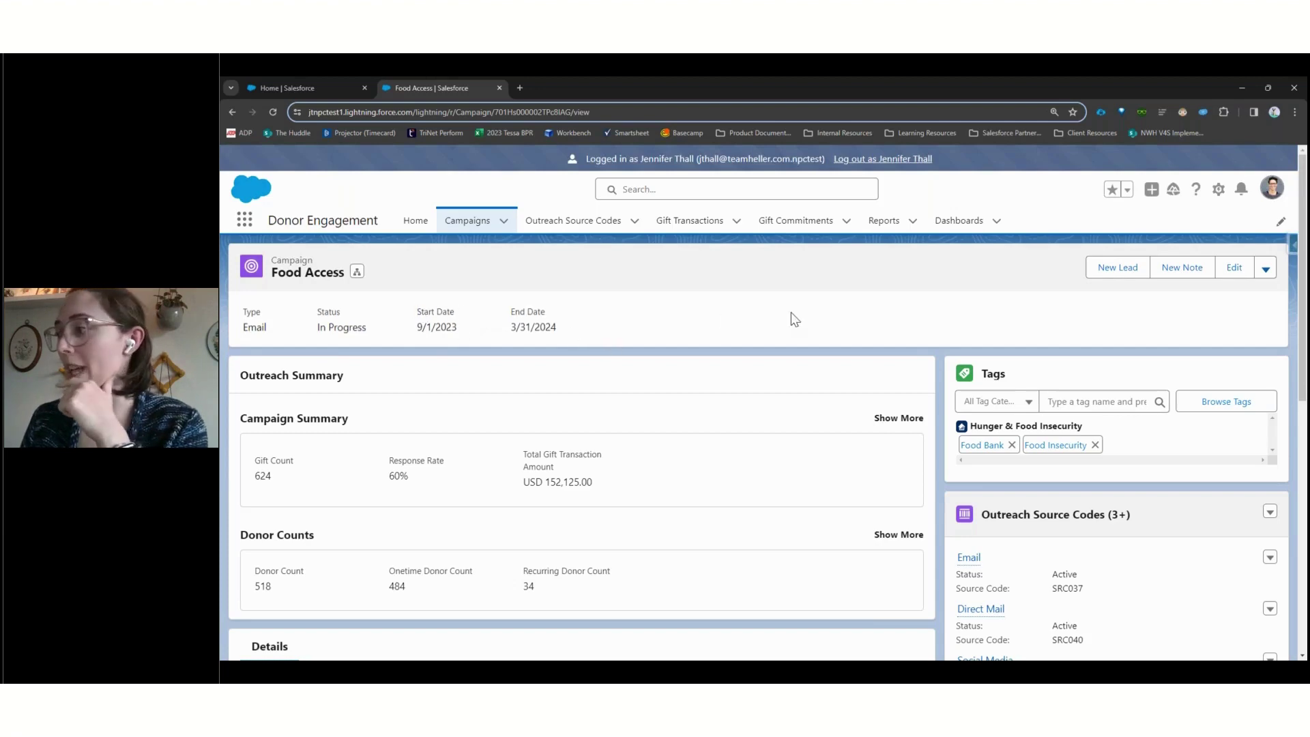
{"action": "scroll", "coordinate": [789, 314], "scroll_direction": "down", "scroll_amount": 2}
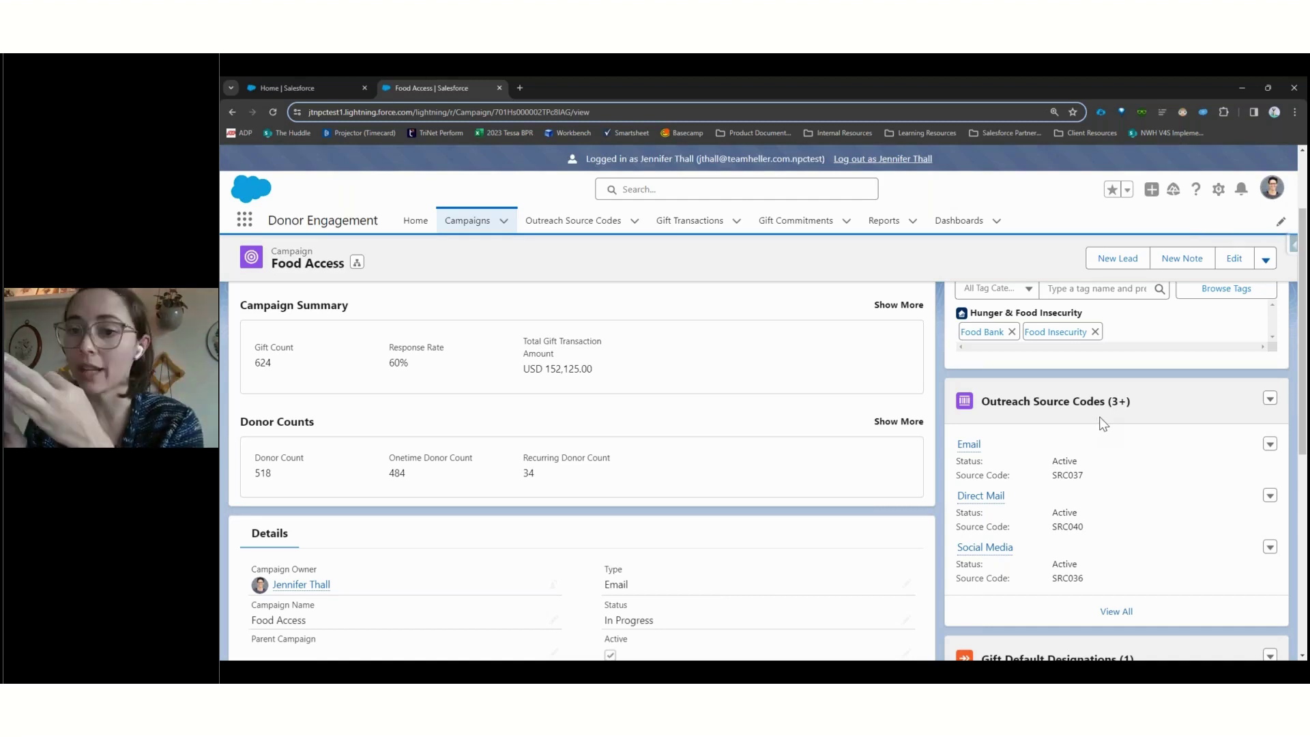
Step: Open the Email source code record and point out SRC037 and the Clean Water Advocacy Newsletter description
{"action": "left_click", "coordinate": [963, 444]}
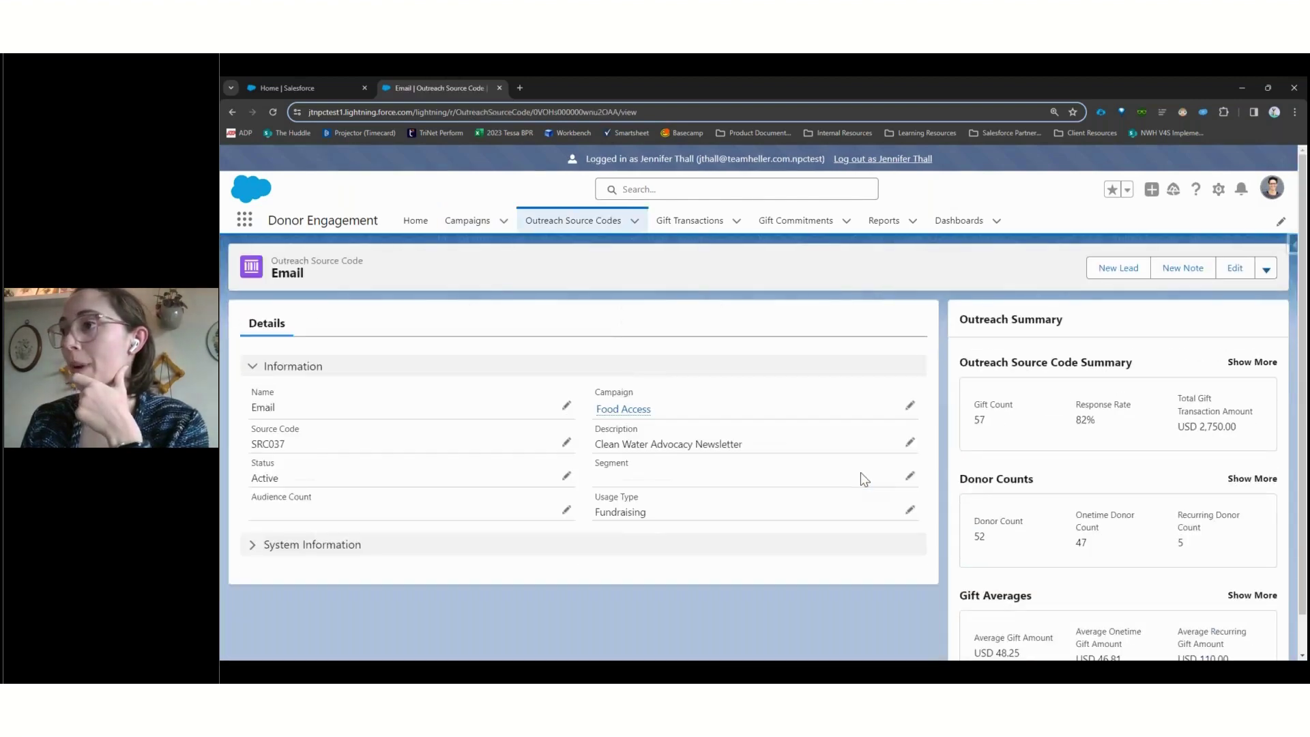
{"action": "scroll", "coordinate": [1040, 343], "scroll_direction": "down", "scroll_amount": 1}
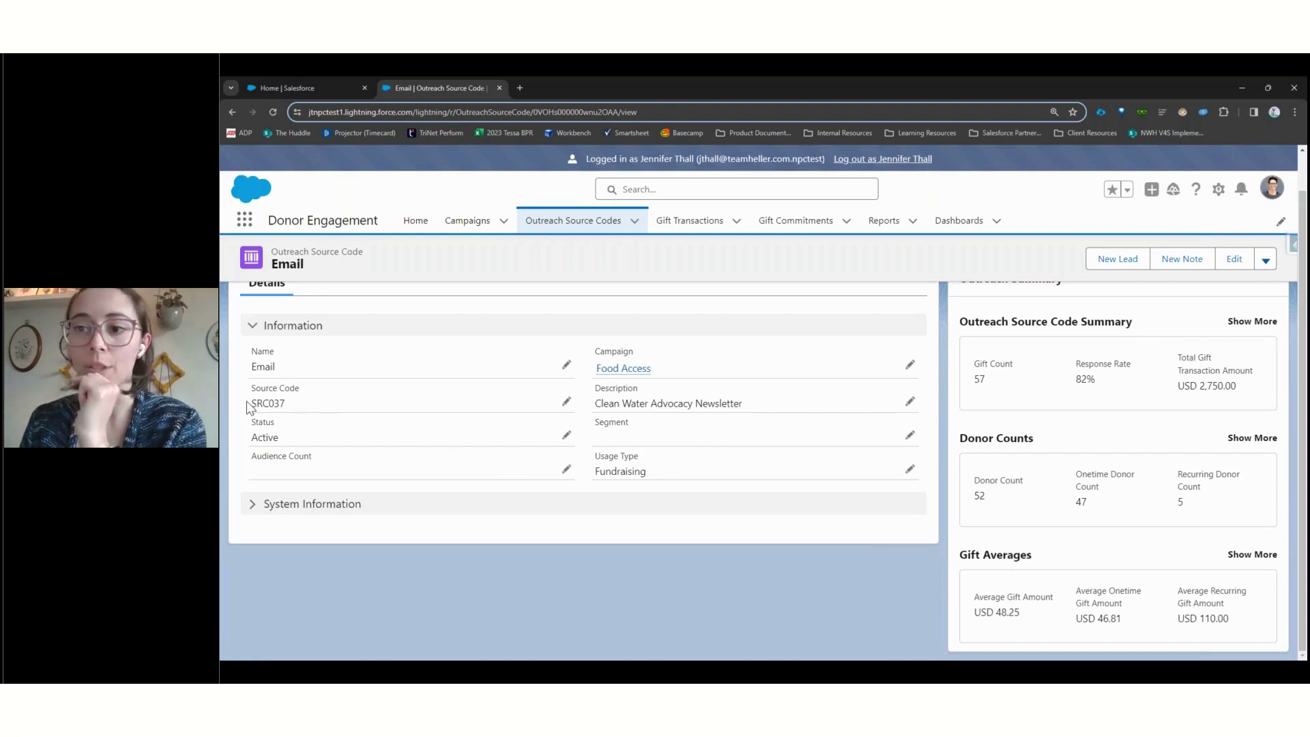
{"action": "double_click", "coordinate": [274, 404]}
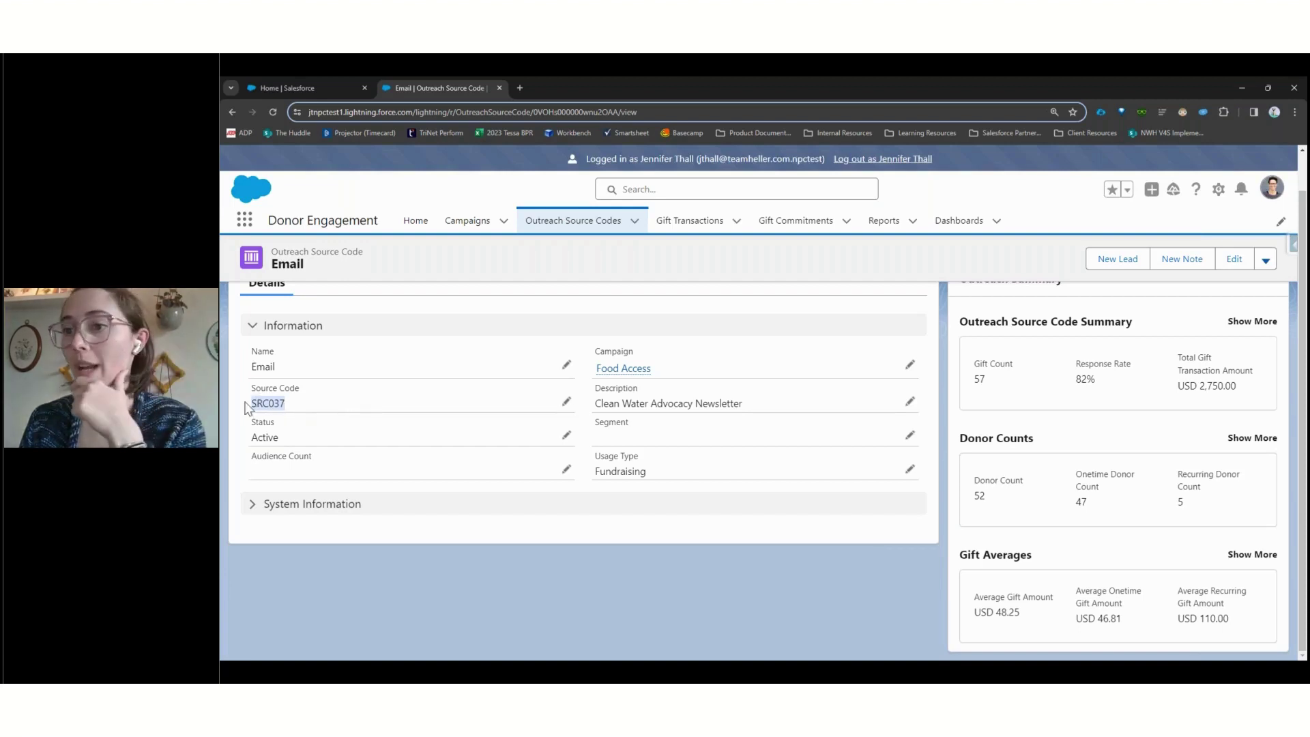
{"action": "left_click", "coordinate": [287, 404]}
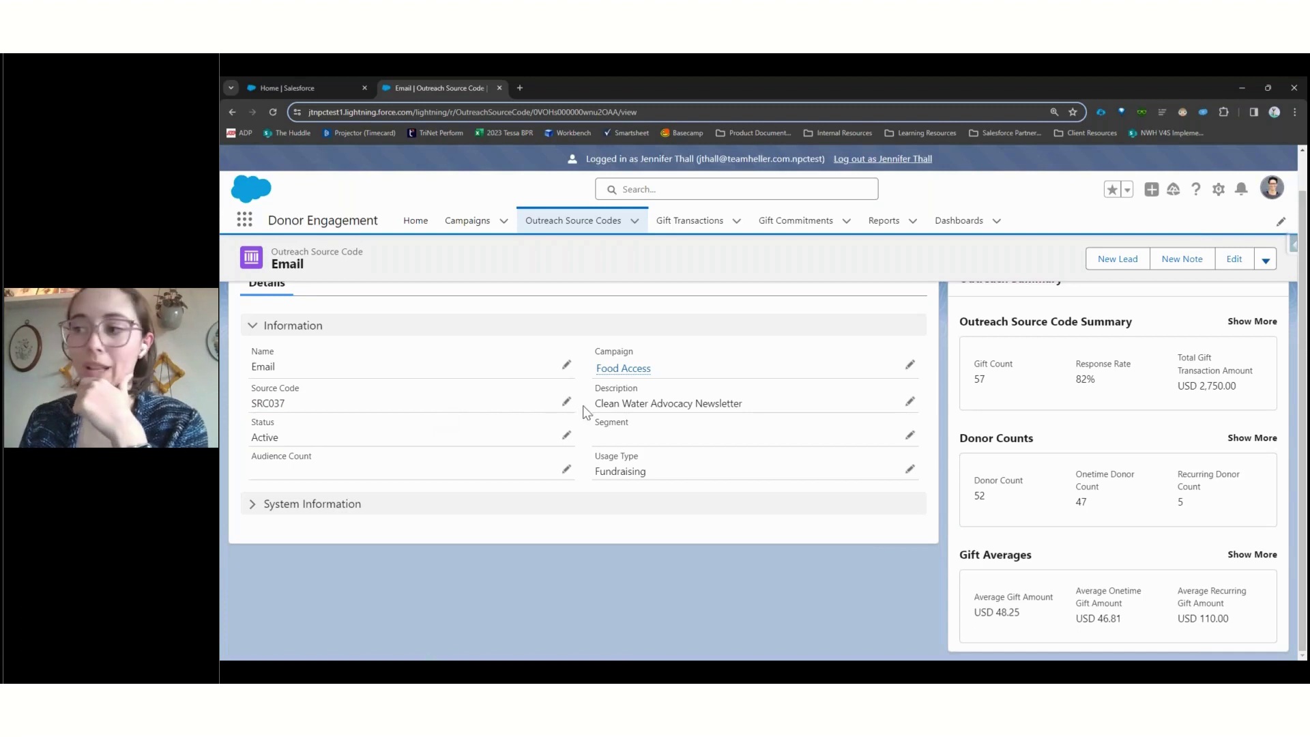
{"action": "left_click_drag", "start_coordinate": [583, 405], "coordinate": [757, 406]}
{"action": "left_click", "coordinate": [604, 306]}
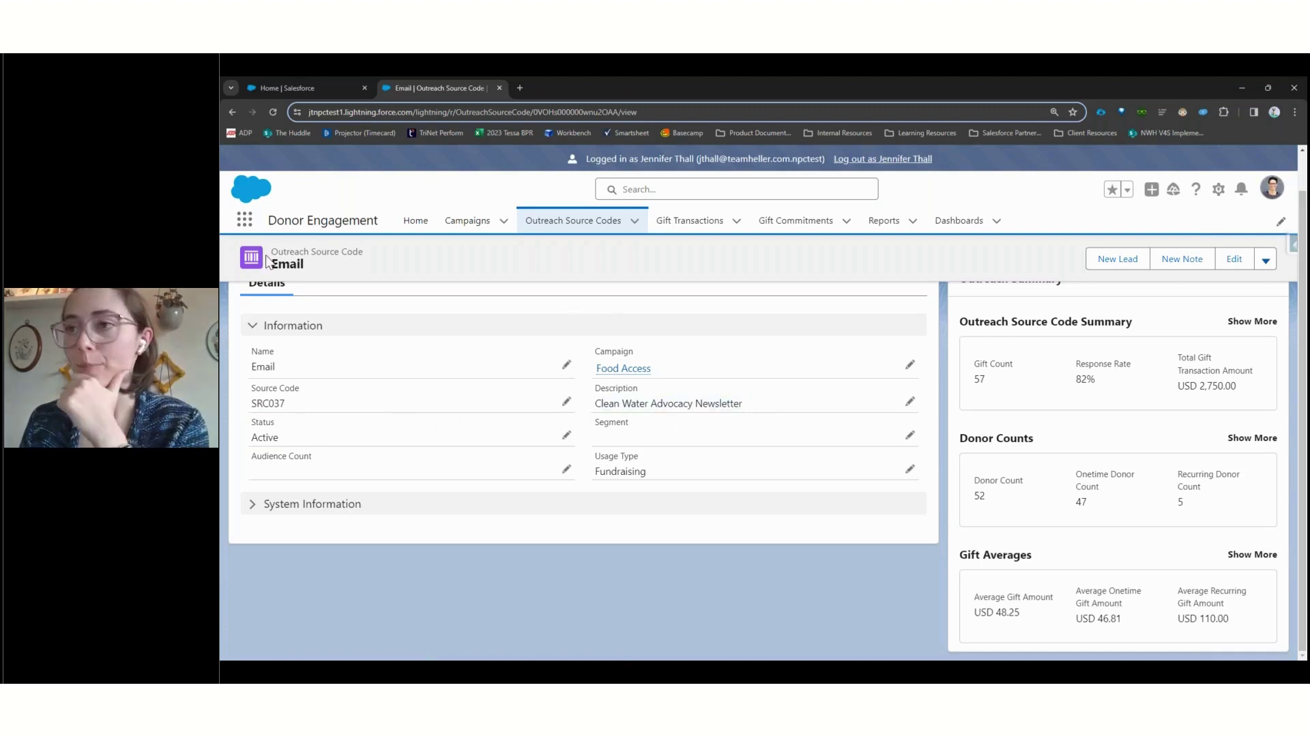
Step: Switch to Philanthropy And Partnerships and scroll down to the Inbound Referrals and My Major Giving Portfolio lists
{"action": "left_click", "coordinate": [246, 221]}
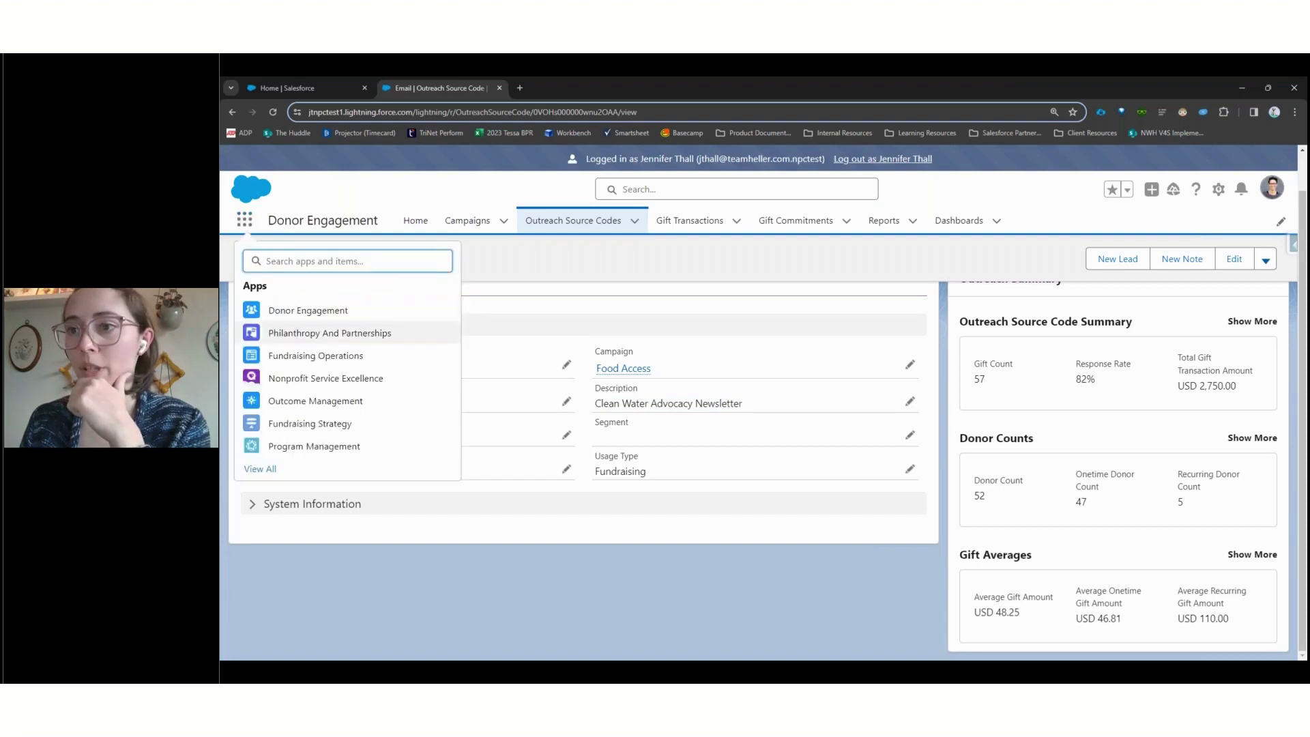
{"action": "left_click", "coordinate": [311, 339]}
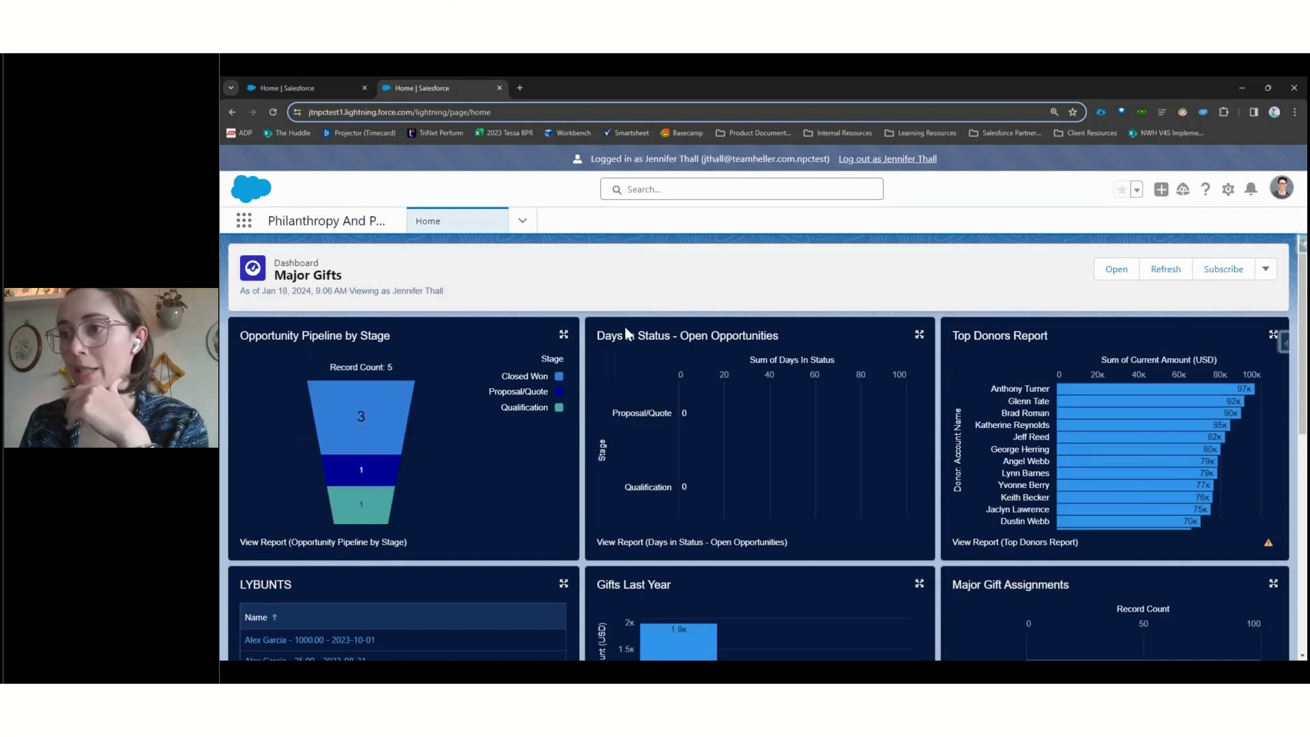
{"action": "scroll", "coordinate": [649, 354], "scroll_direction": "down", "scroll_amount": 1}
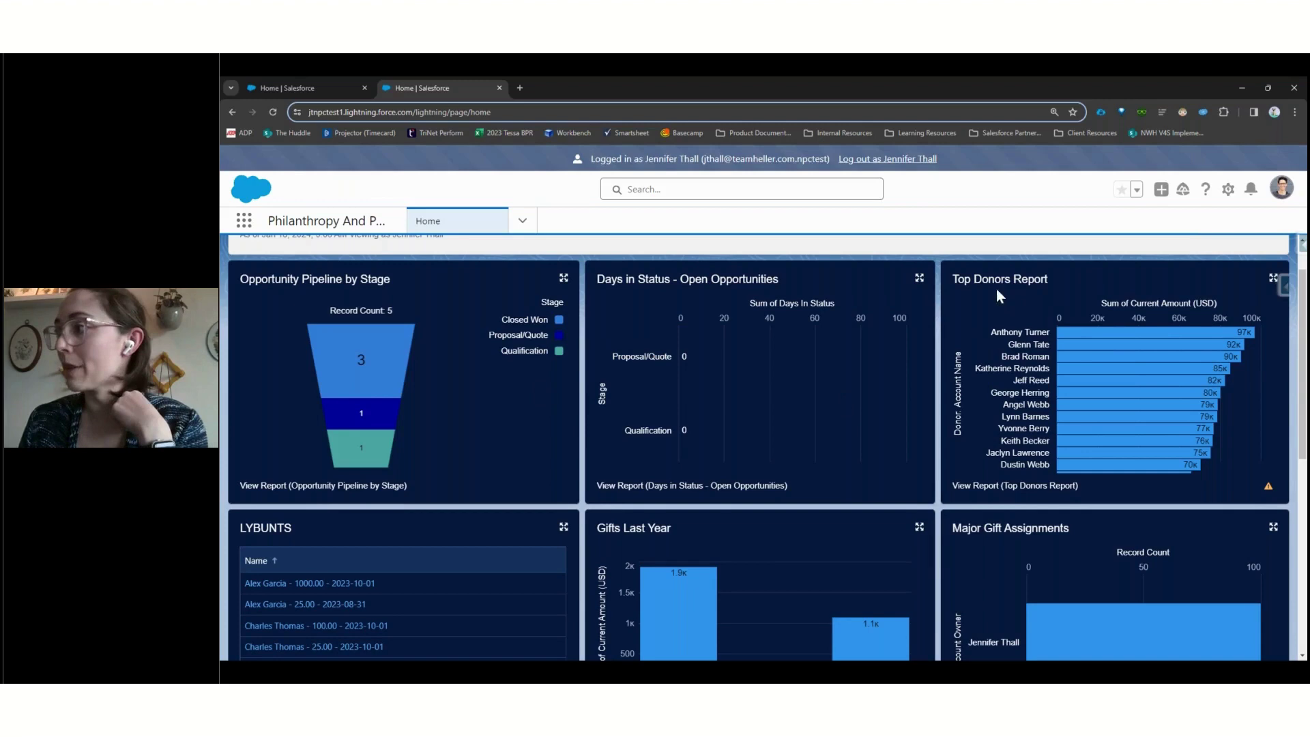
{"action": "scroll", "coordinate": [1000, 368], "scroll_direction": "down", "scroll_amount": 3}
{"action": "scroll", "coordinate": [902, 351], "scroll_direction": "down", "scroll_amount": 2}
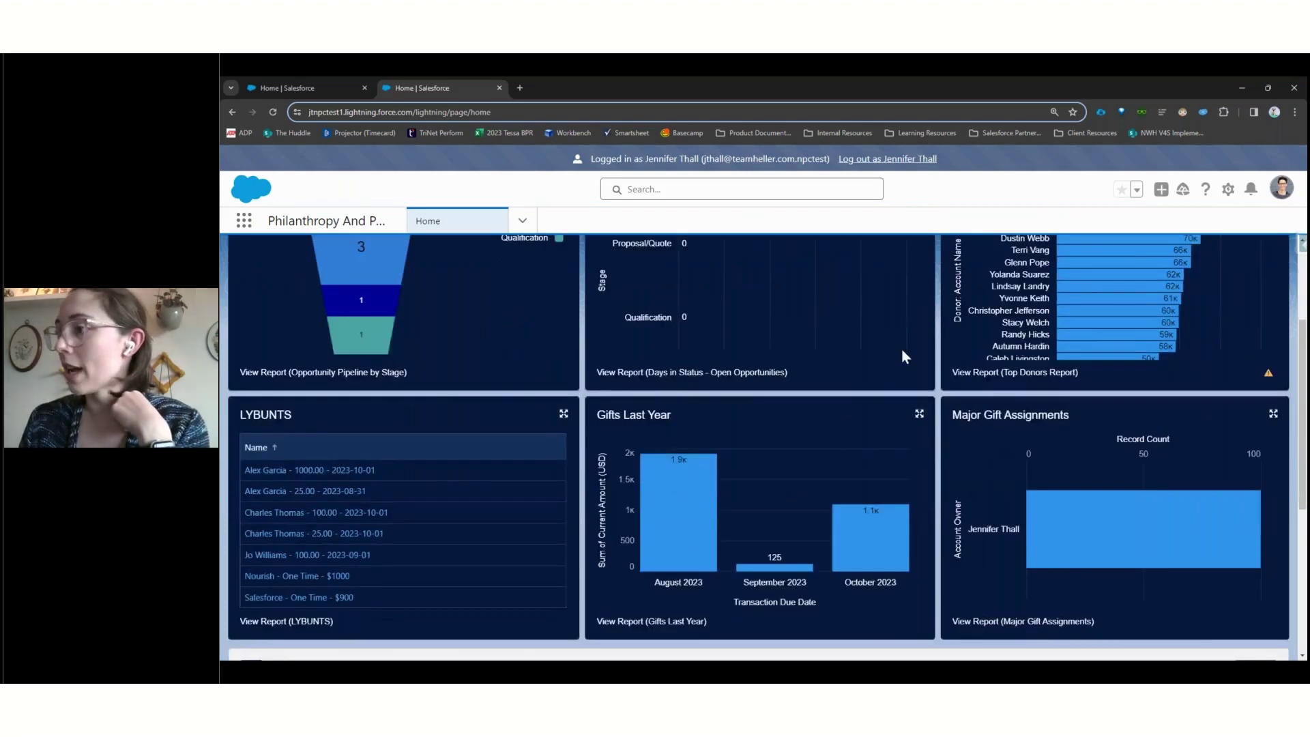
{"action": "scroll", "coordinate": [902, 350], "scroll_direction": "down", "scroll_amount": 2}
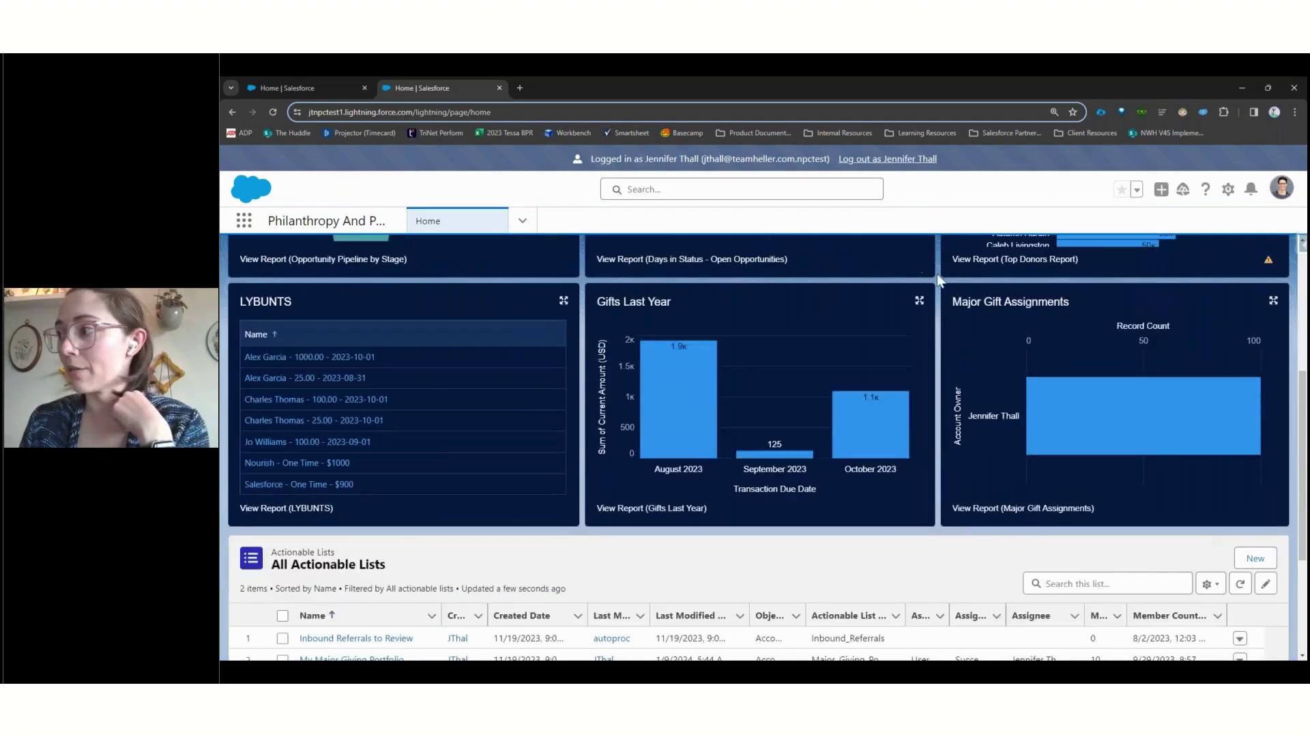
{"action": "scroll", "coordinate": [936, 276], "scroll_direction": "down", "scroll_amount": 3}
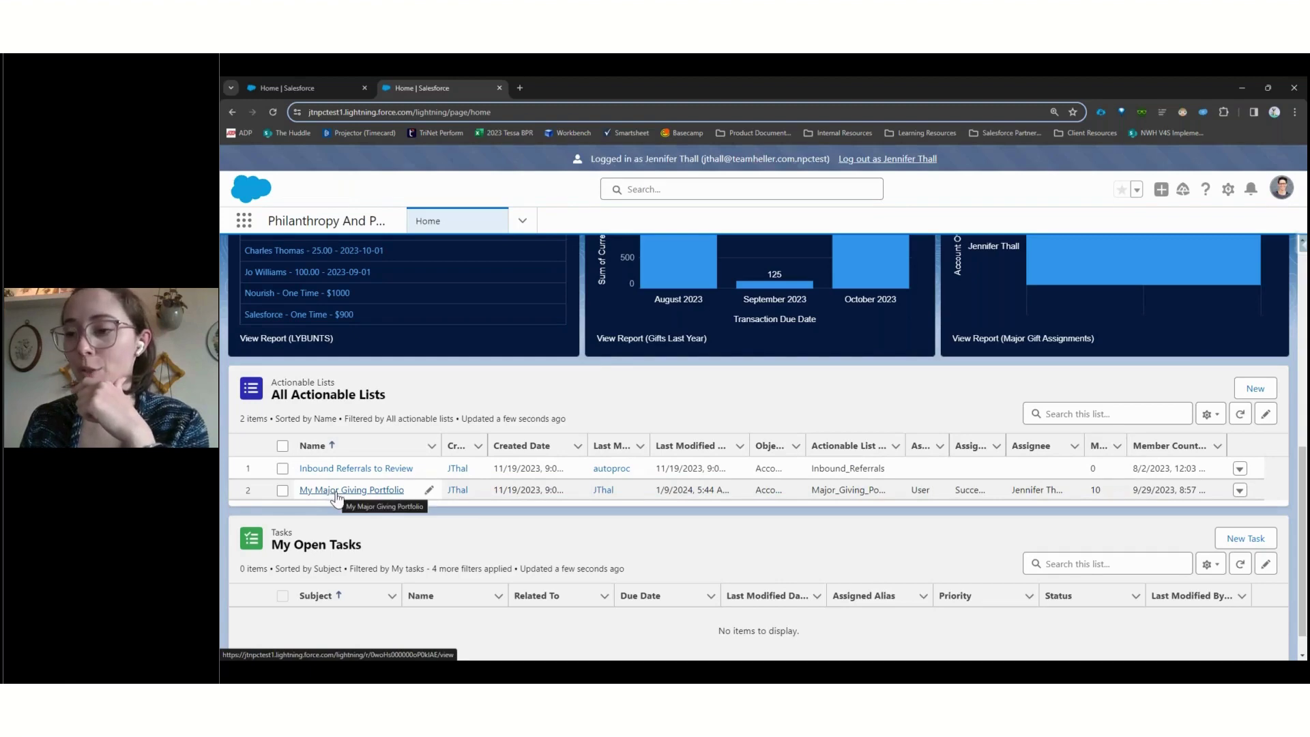
Step: Open the My Major Giving Portfolio actionable list and scroll to its members
{"action": "left_click", "coordinate": [336, 491]}
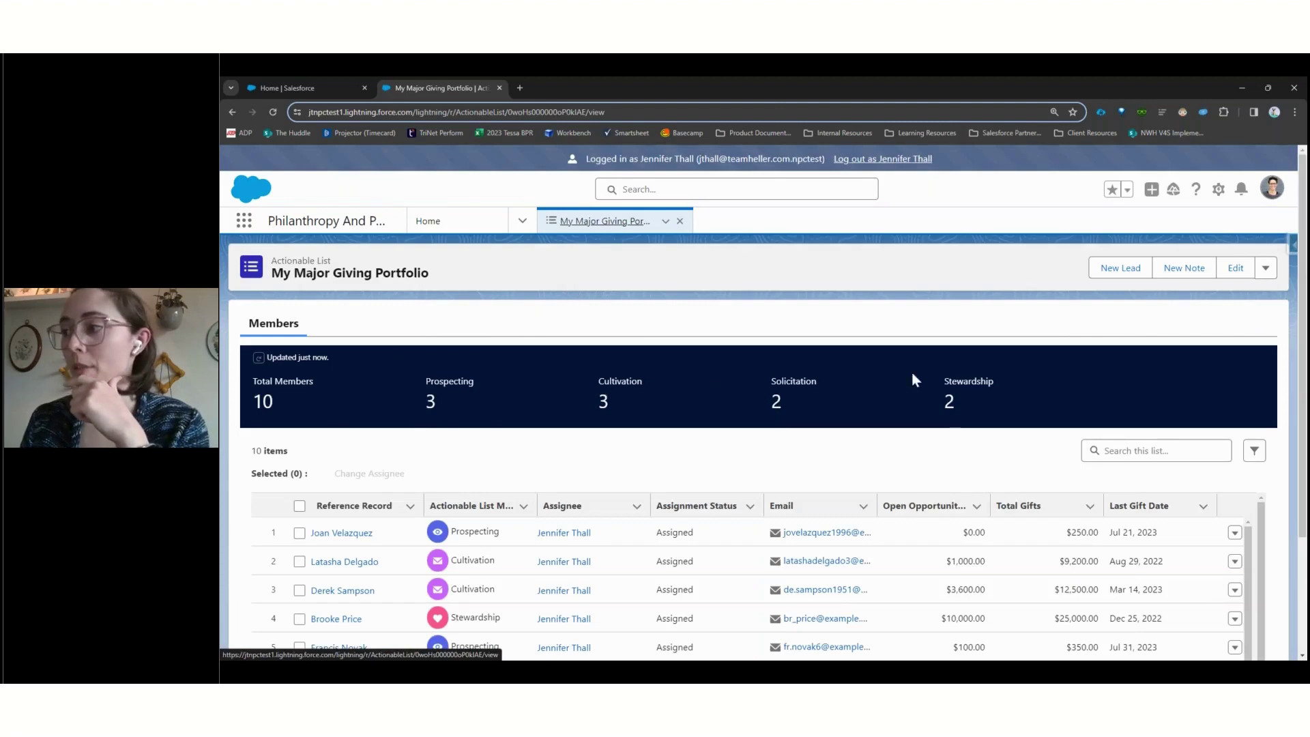
{"action": "scroll", "coordinate": [600, 290], "scroll_direction": "down", "scroll_amount": 2}
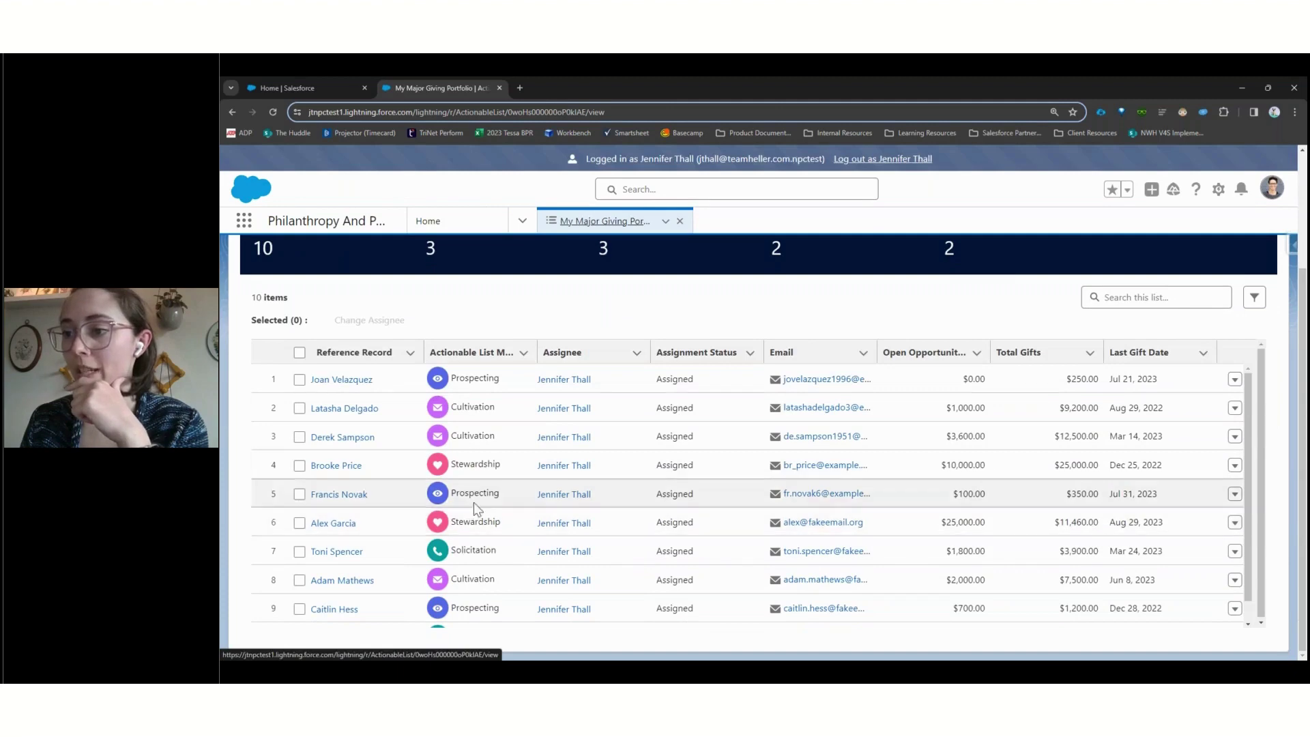
{"action": "scroll", "coordinate": [480, 505], "scroll_direction": "down", "scroll_amount": 1}
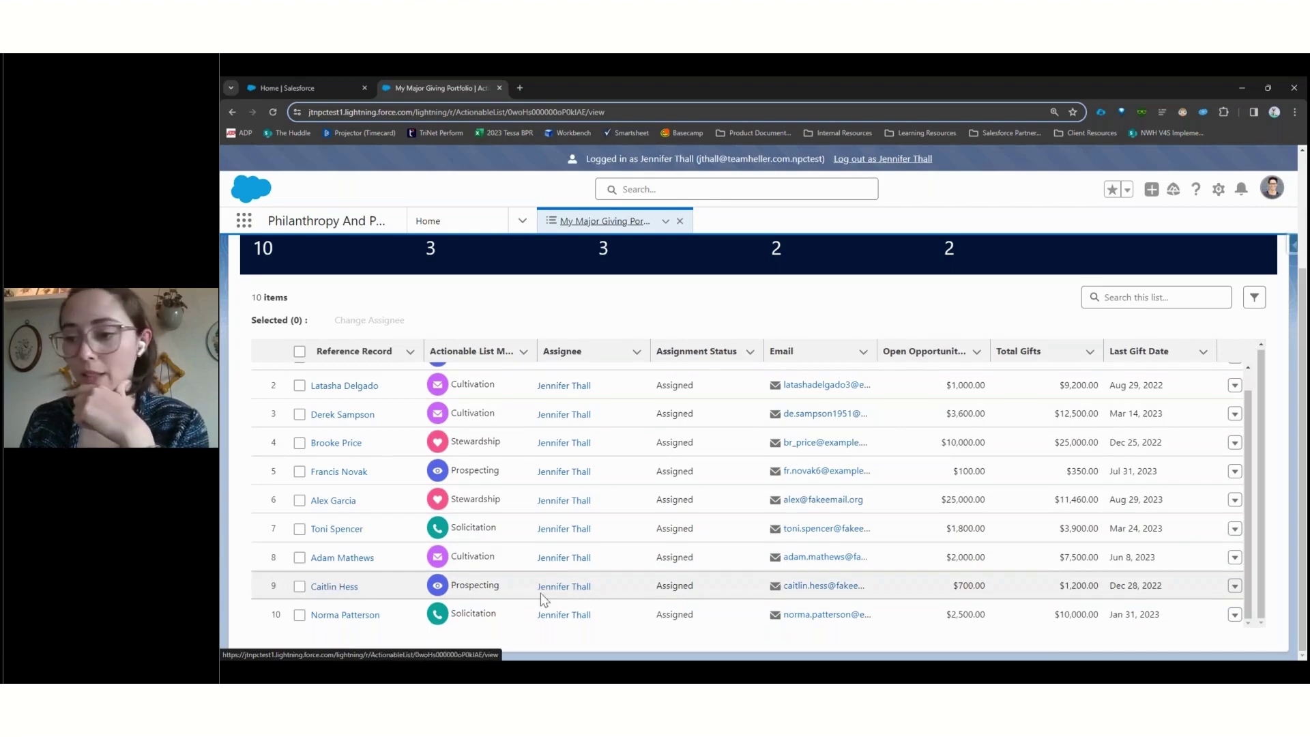
Step: Change the row 9 member's status from Prospecting to Cultivation and save
{"action": "left_click", "coordinate": [1234, 587]}
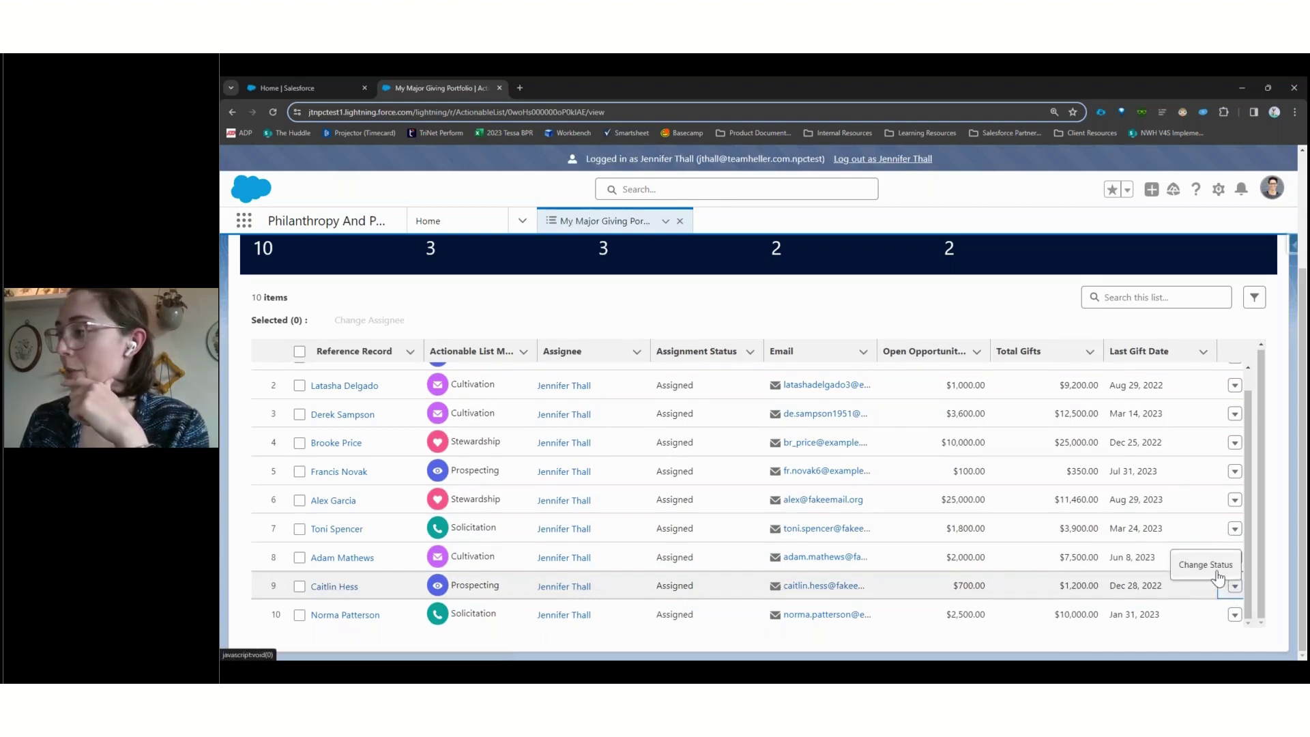
{"action": "left_click", "coordinate": [1204, 566]}
{"action": "left_click", "coordinate": [1101, 375]}
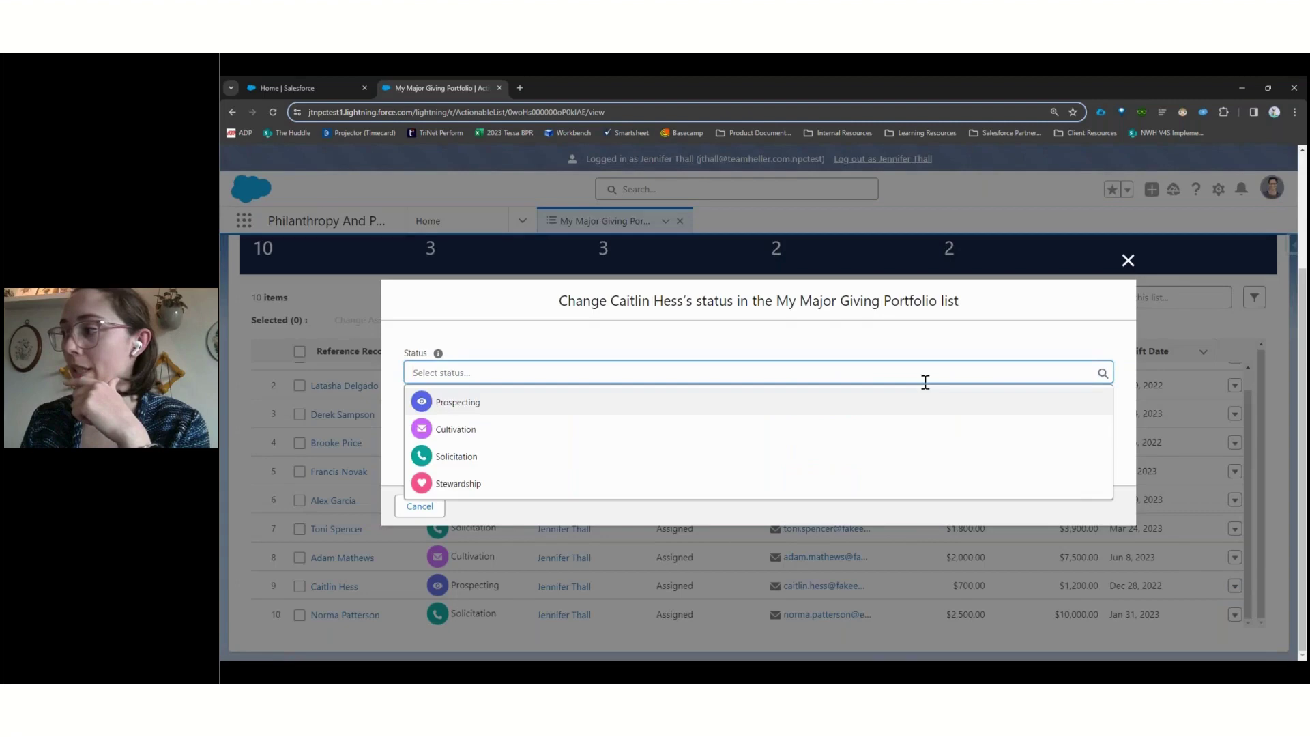
{"action": "left_click", "coordinate": [477, 431]}
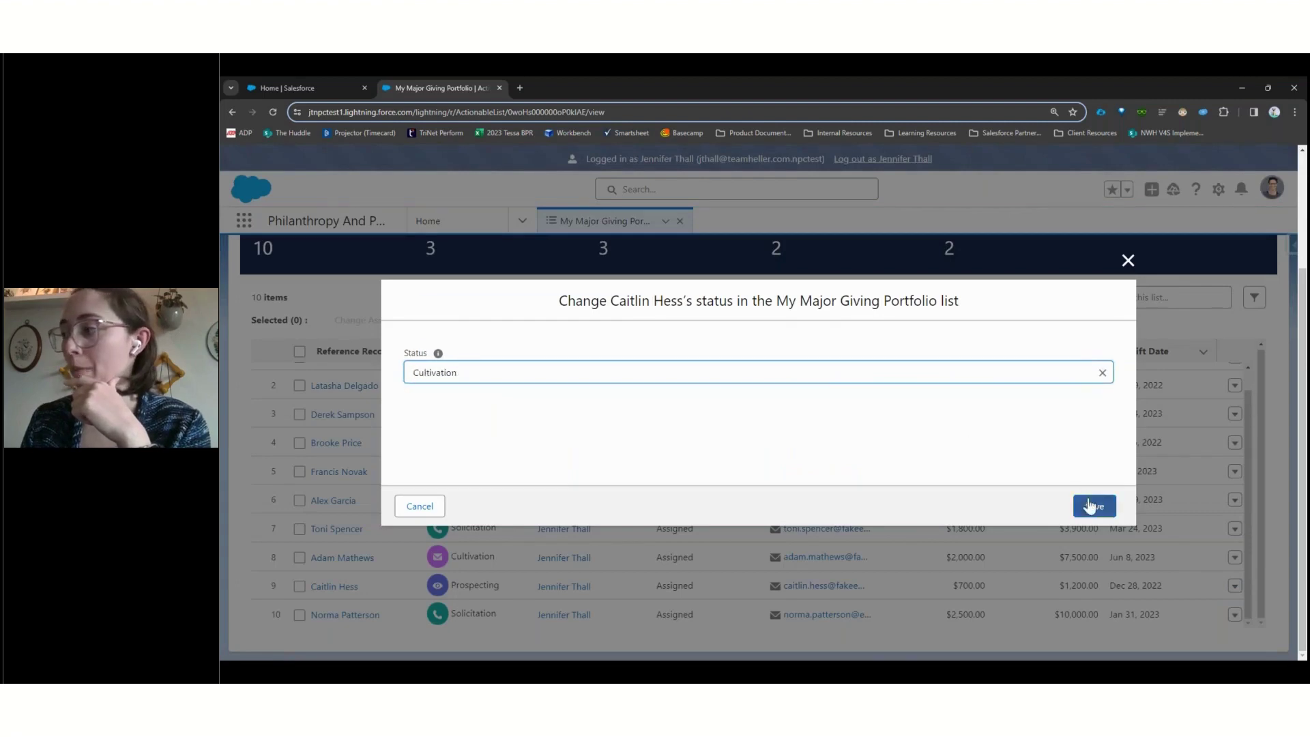
{"action": "left_click", "coordinate": [1090, 504]}
{"action": "scroll", "coordinate": [682, 464], "scroll_direction": "up", "scroll_amount": 3}
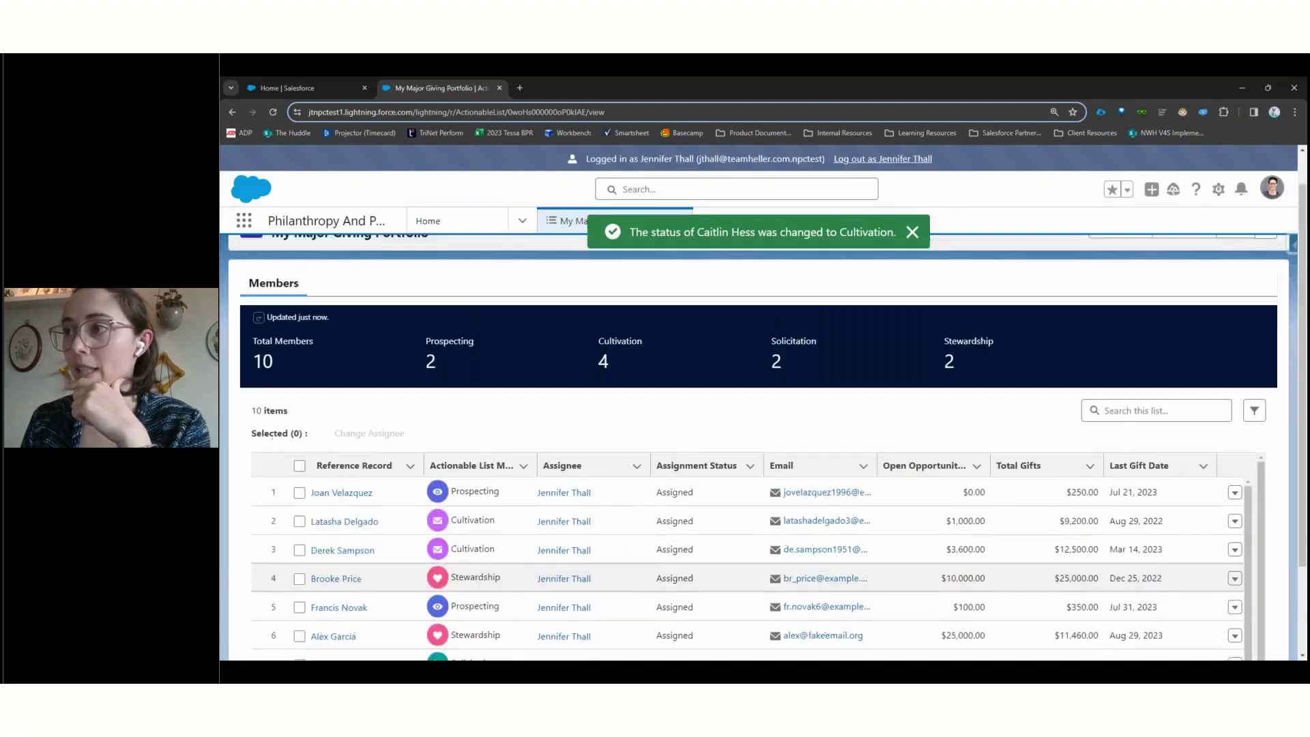
{"action": "scroll", "coordinate": [503, 423], "scroll_direction": "down", "scroll_amount": 2}
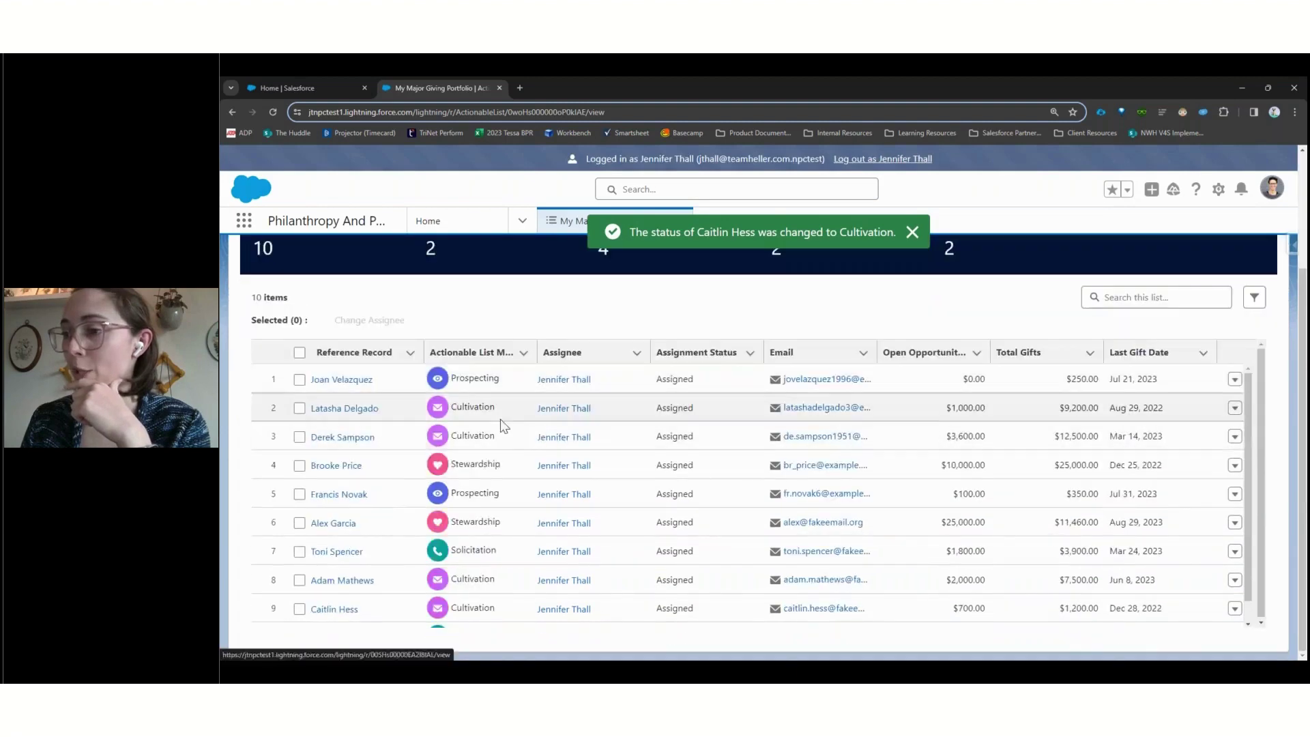
Step: Select the portfolio members in rows 4 and 5
{"action": "left_click", "coordinate": [300, 466]}
{"action": "left_click", "coordinate": [300, 494]}
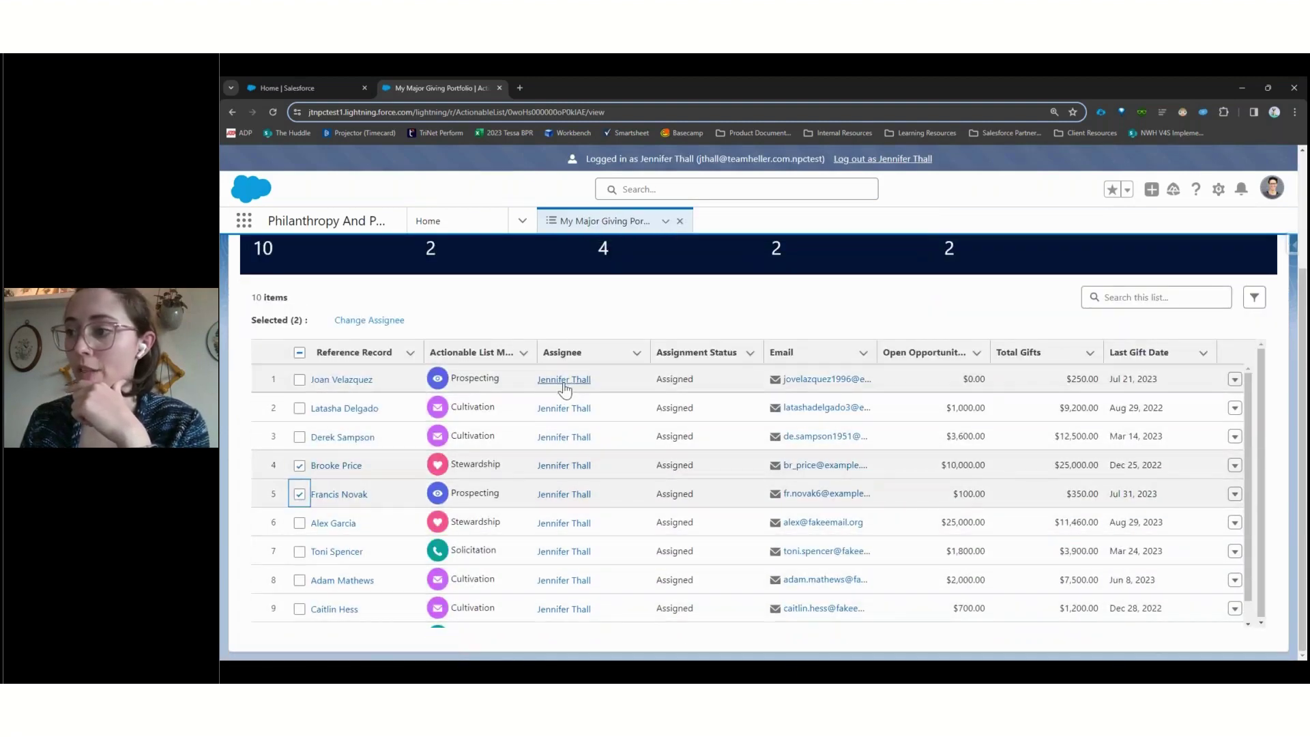
{"action": "scroll", "coordinate": [1035, 366], "scroll_direction": "up", "scroll_amount": 2}
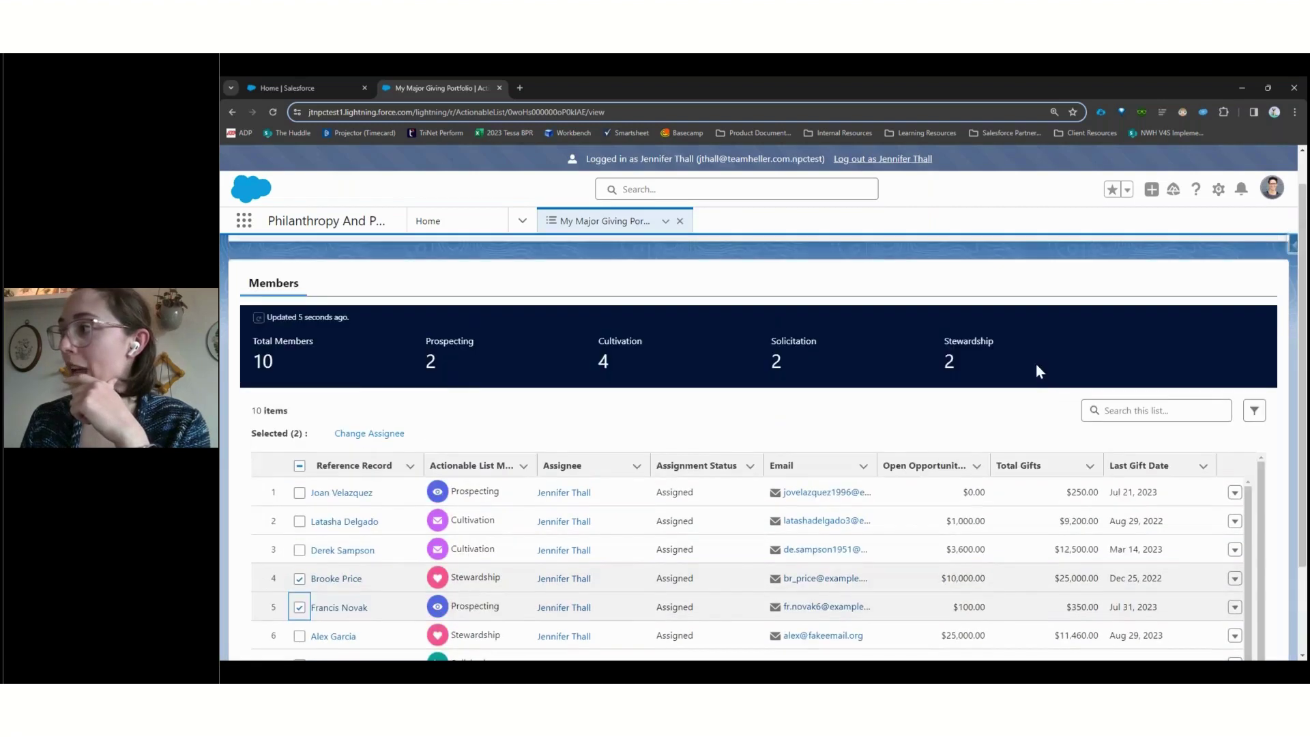
{"action": "scroll", "coordinate": [1035, 365], "scroll_direction": "down", "scroll_amount": 2}
Step: Assign both selected members to a specific user found by name search, and save
{"action": "left_click", "coordinate": [395, 321]}
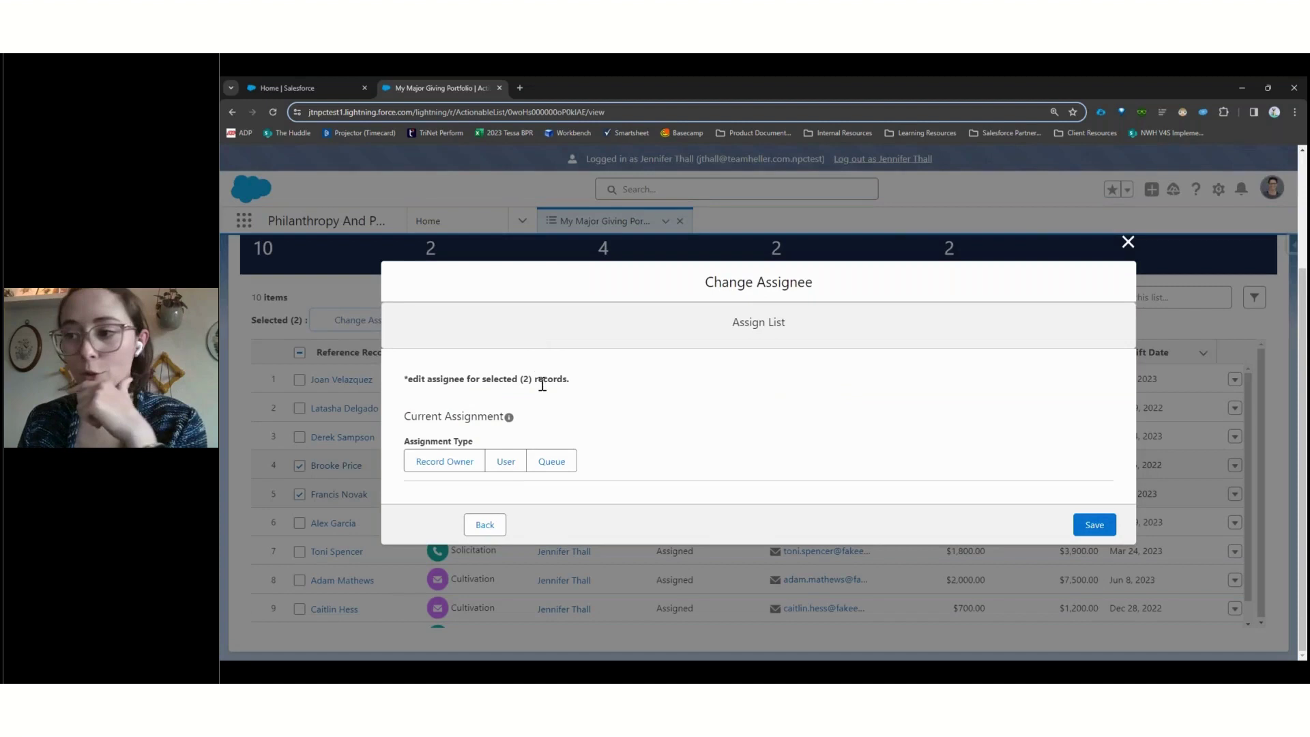
{"action": "left_click", "coordinate": [504, 461]}
{"action": "left_click", "coordinate": [490, 505]}
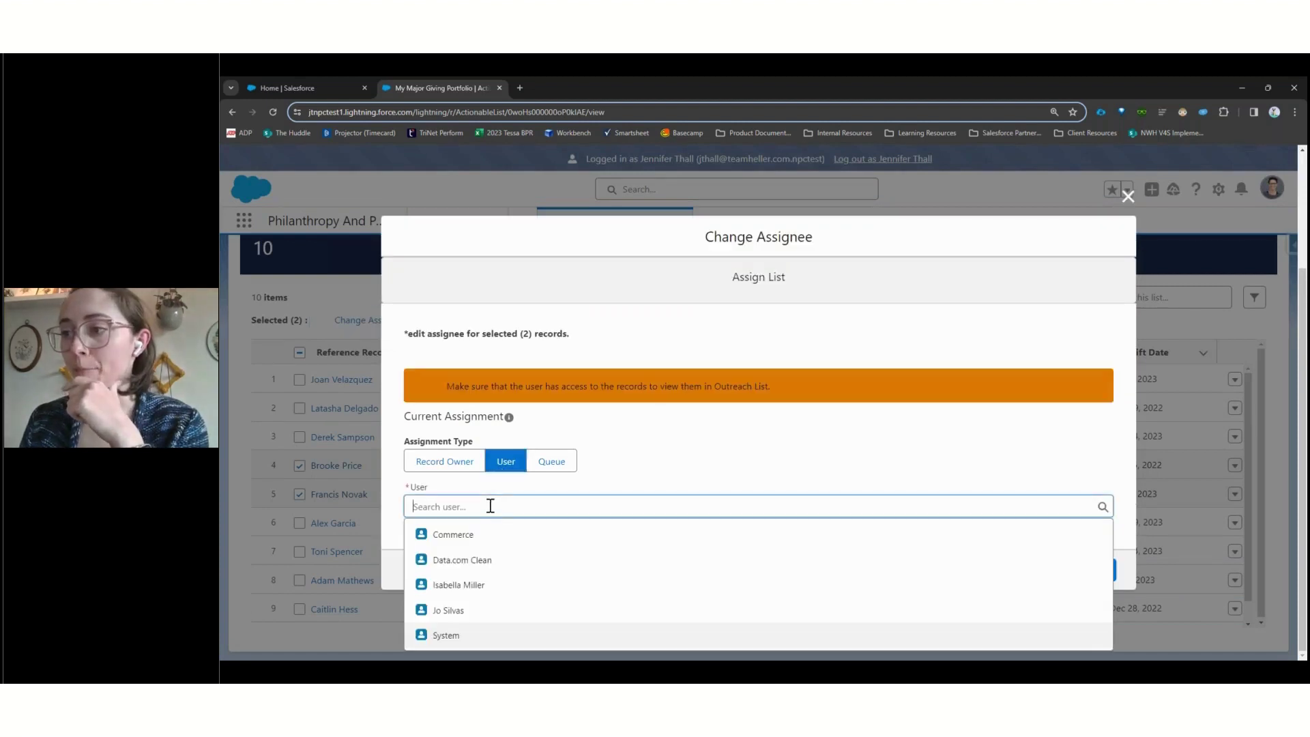
{"action": "type", "text": "tessa"}
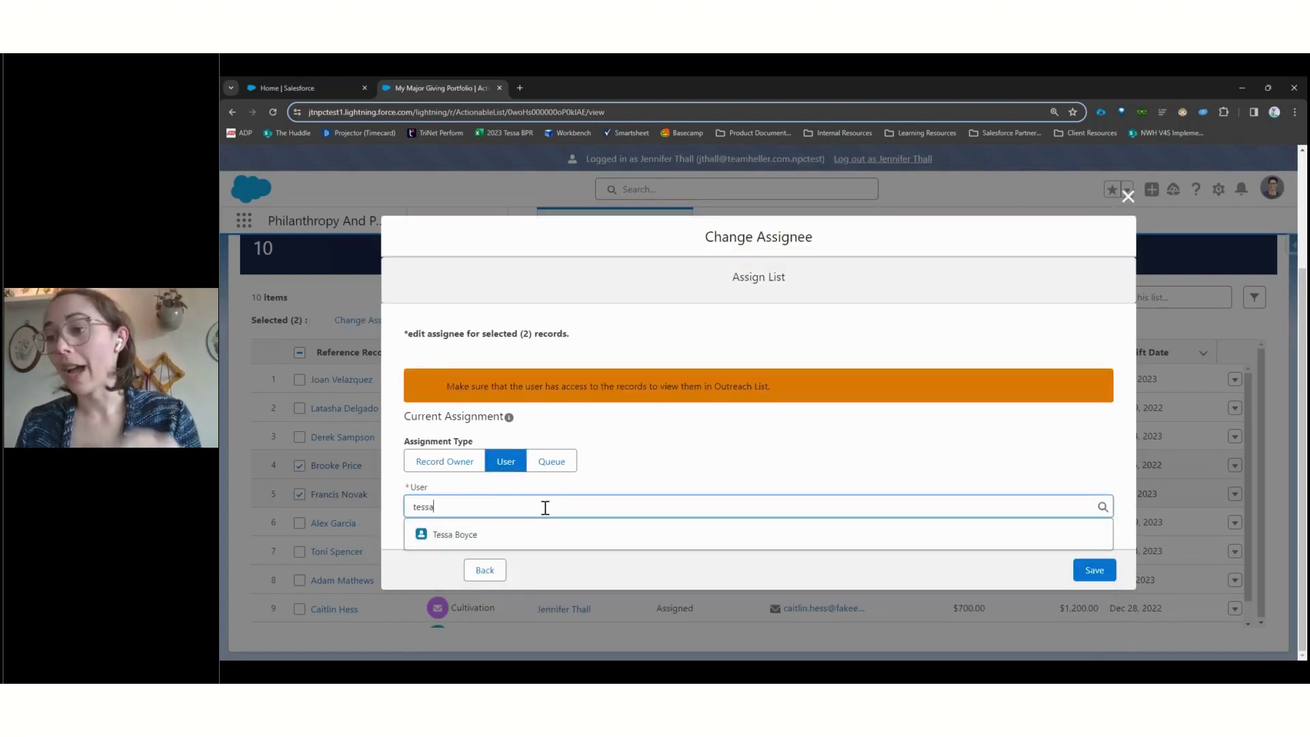
{"action": "left_click", "coordinate": [453, 533]}
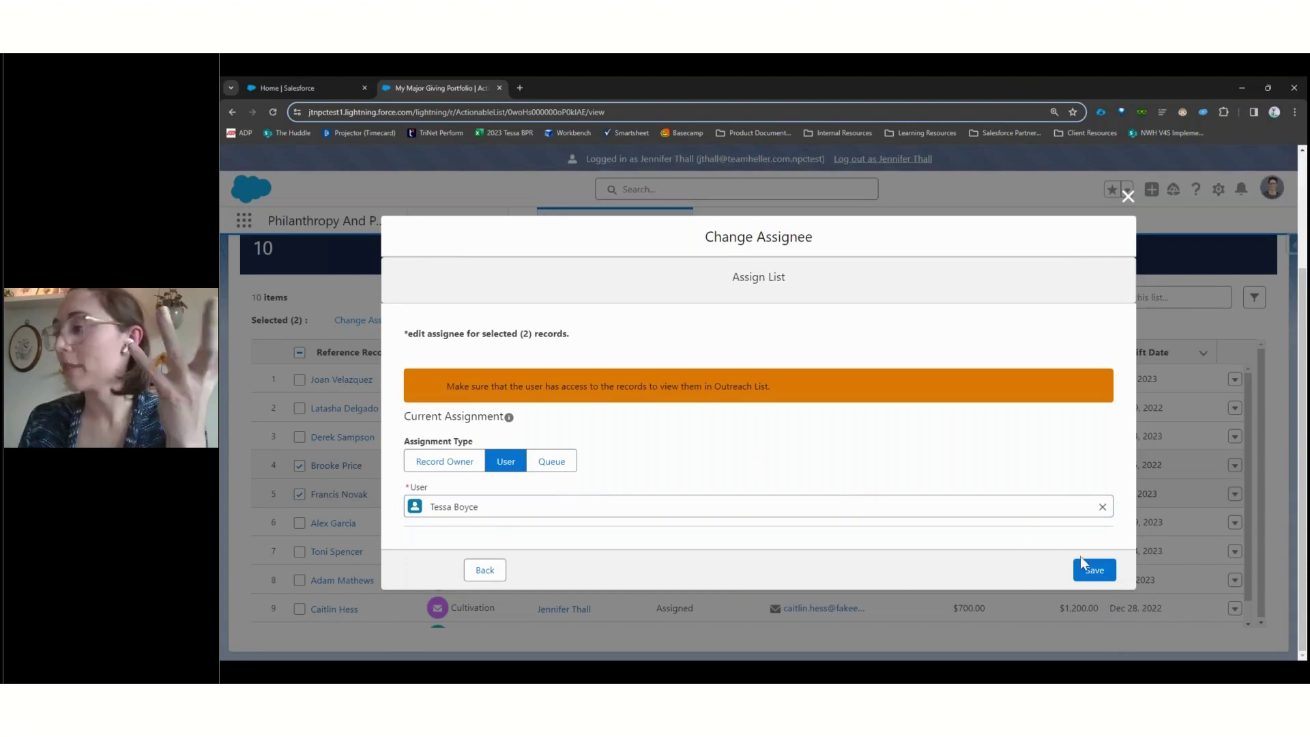
{"action": "left_click", "coordinate": [1091, 570]}
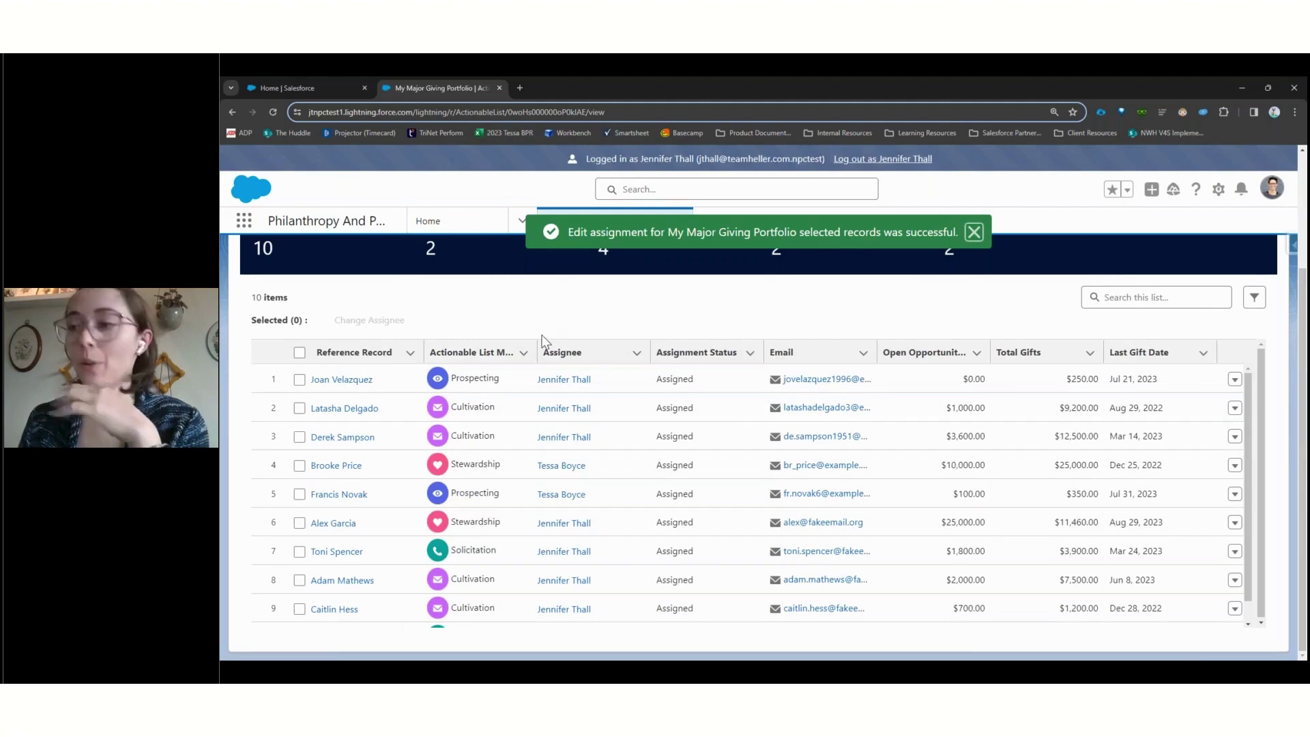
{"action": "scroll", "coordinate": [560, 397], "scroll_direction": "down", "scroll_amount": 1}
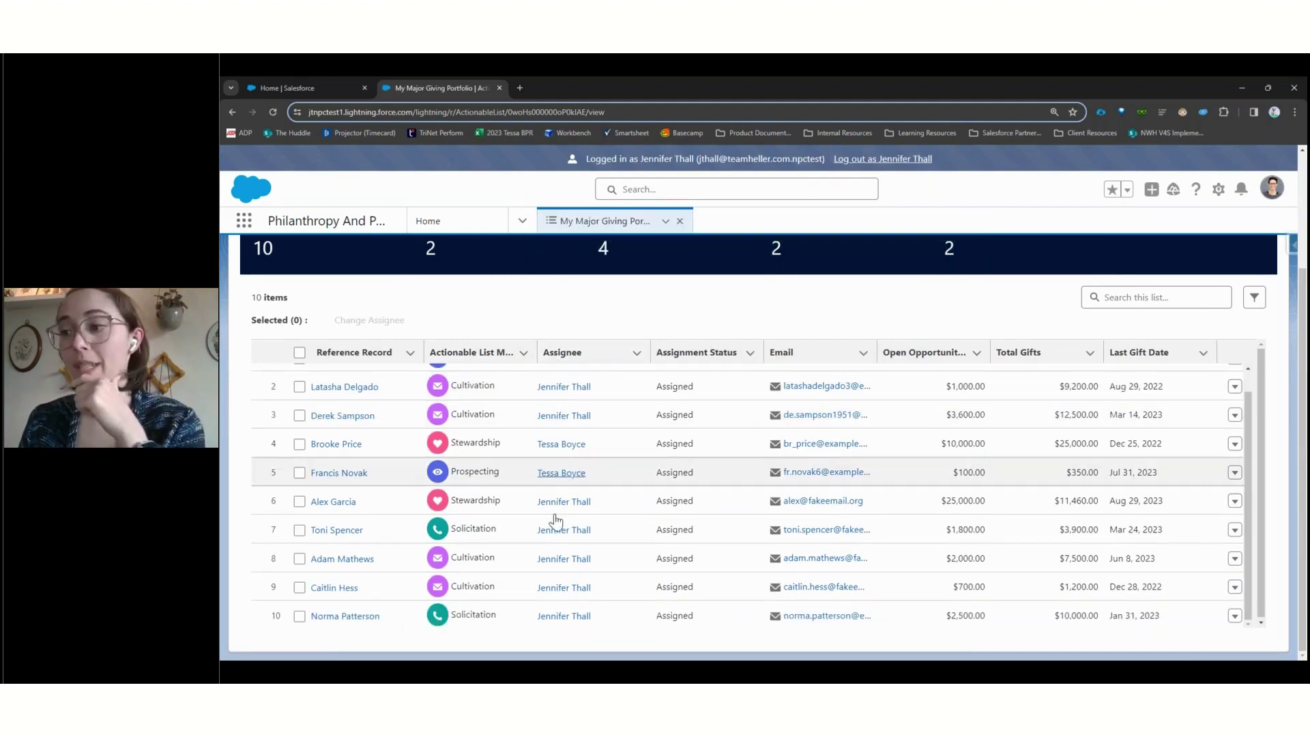
{"action": "scroll", "coordinate": [561, 540], "scroll_direction": "up", "scroll_amount": 3}
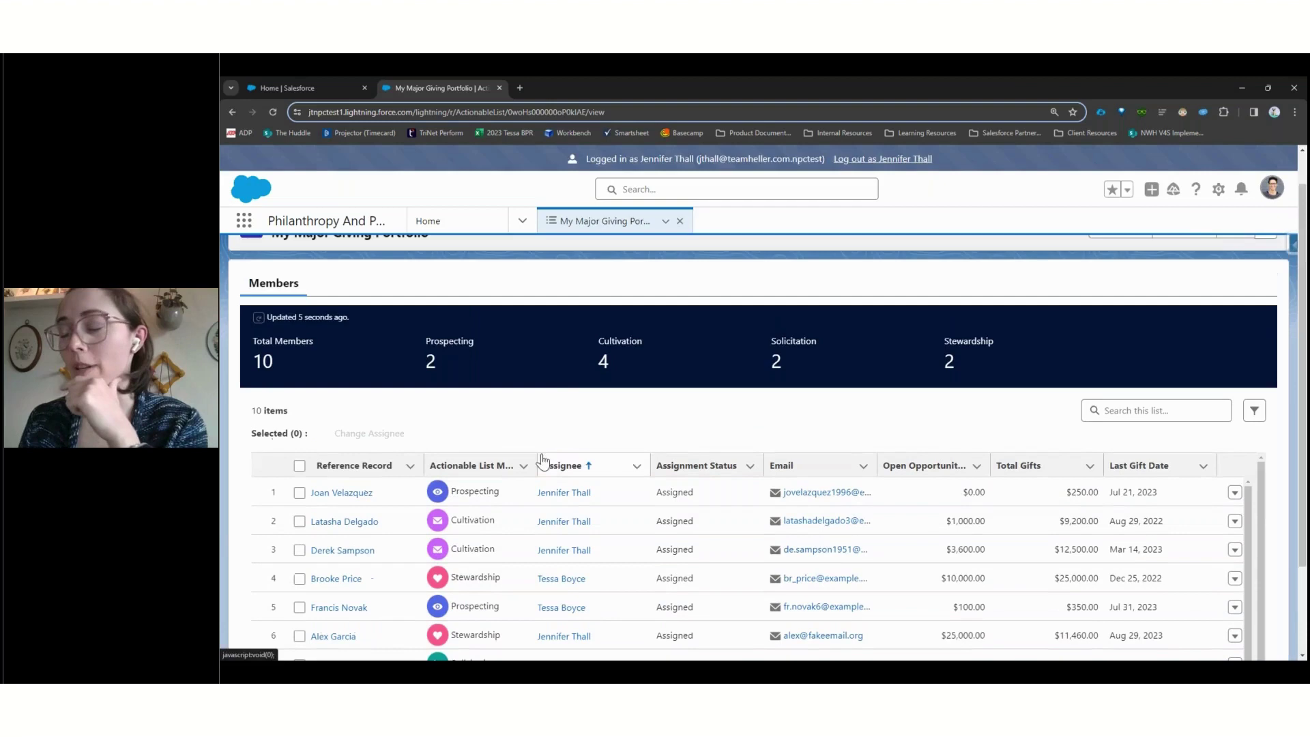
{"action": "scroll", "coordinate": [555, 389], "scroll_direction": "down", "scroll_amount": 2}
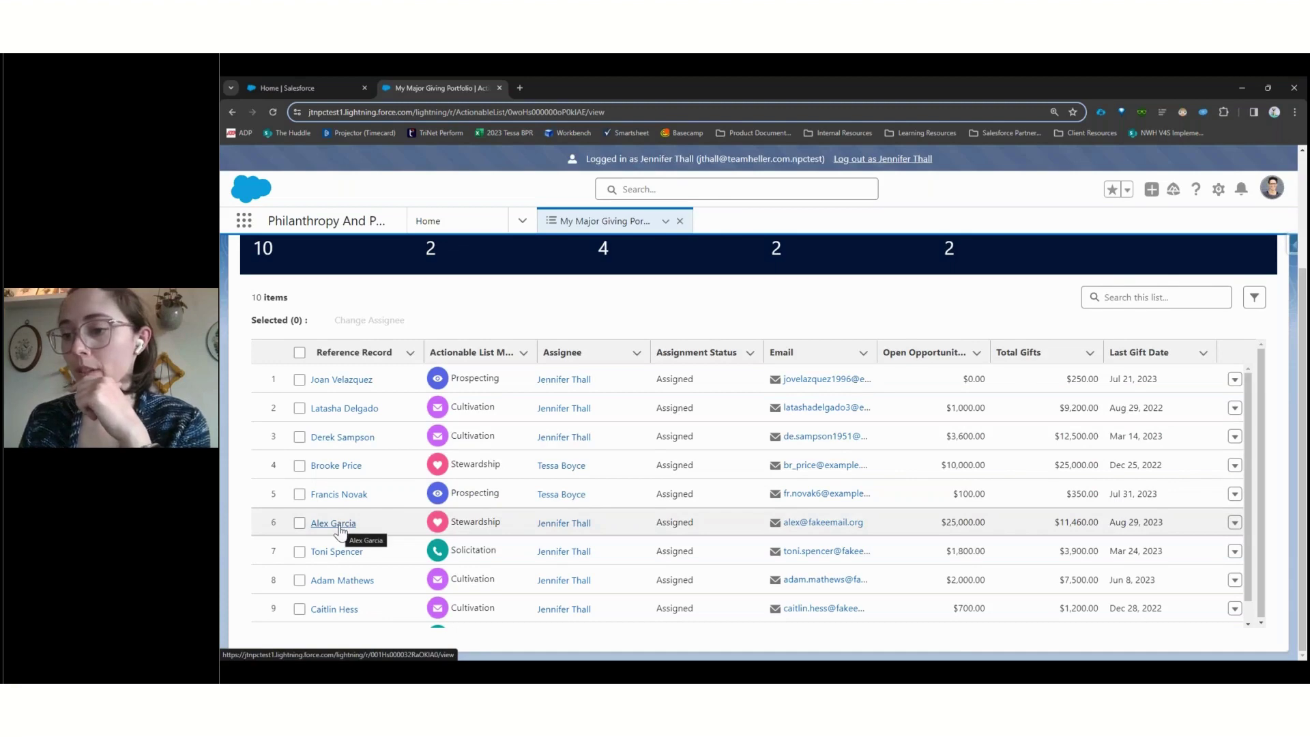
Step: Open the row 6 donor's account and scroll the Fundraising Timeline of past gifts
{"action": "left_click", "coordinate": [339, 528]}
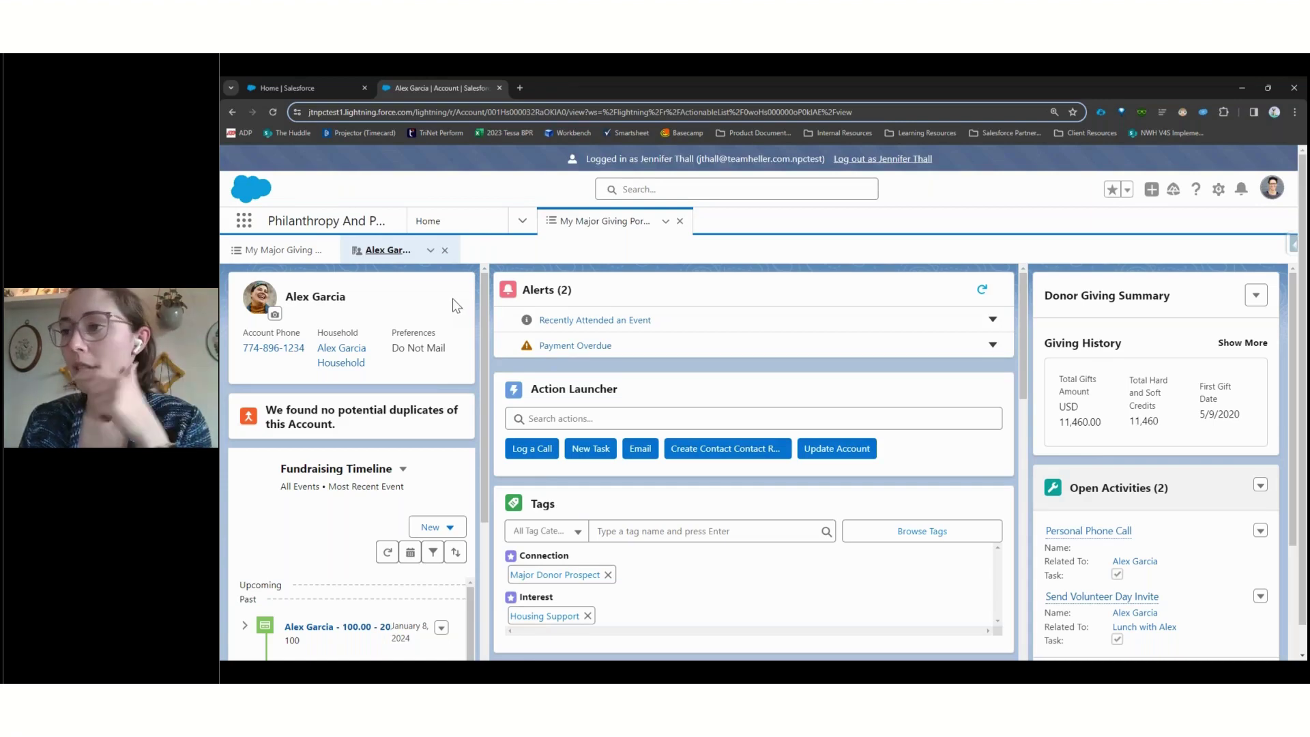
{"action": "scroll", "coordinate": [456, 302], "scroll_direction": "down", "scroll_amount": 3}
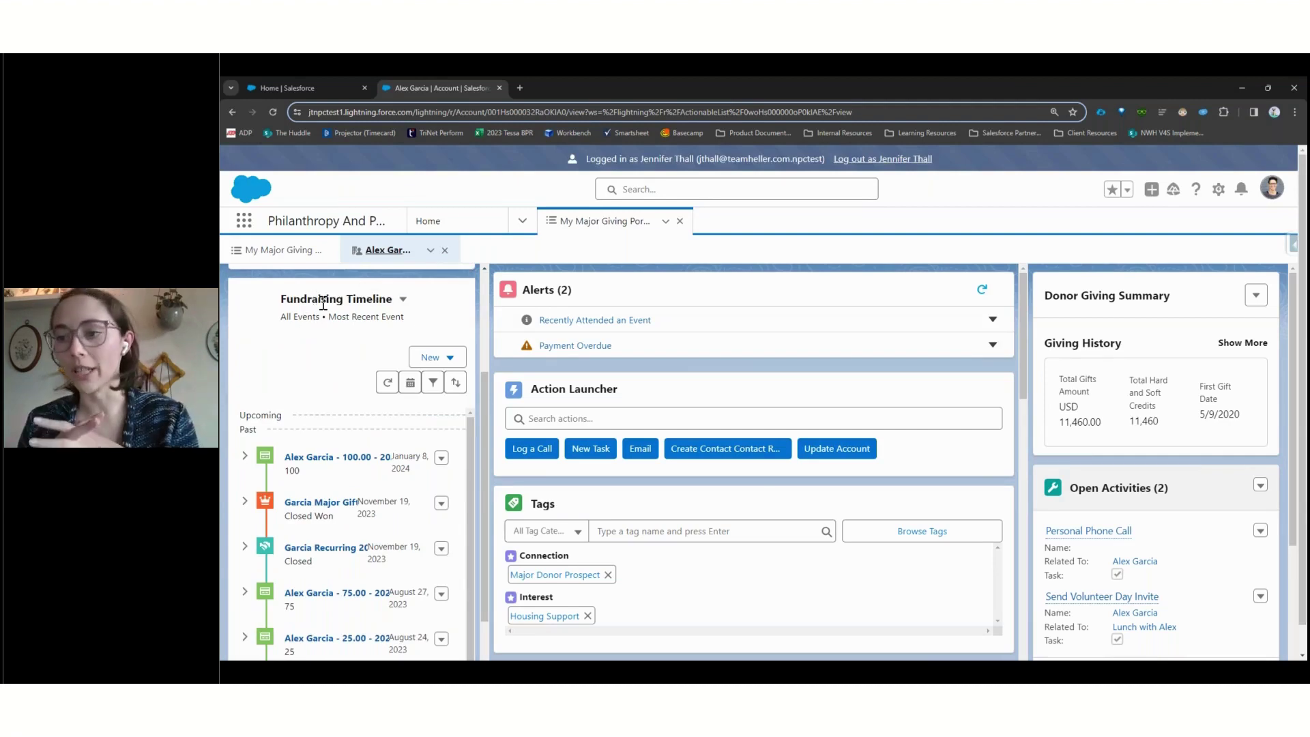
{"action": "scroll", "coordinate": [391, 491], "scroll_direction": "down", "scroll_amount": 1}
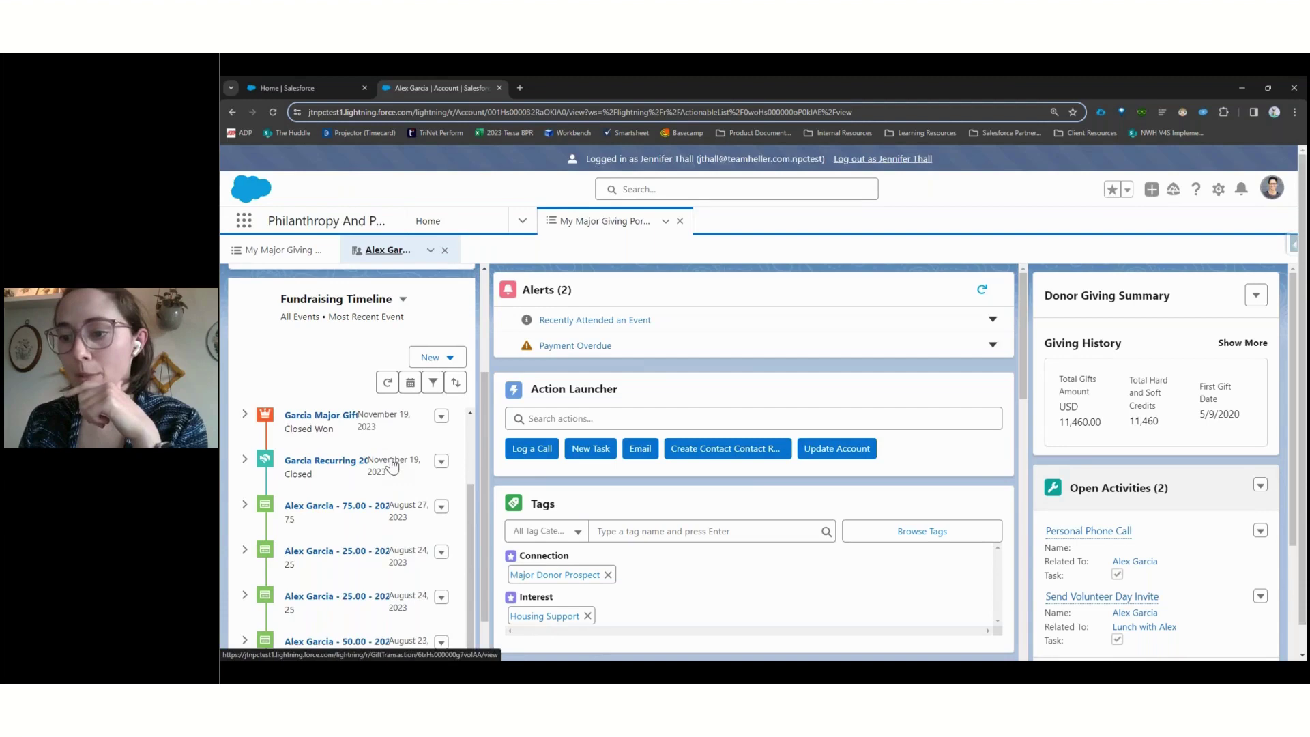
{"action": "scroll", "coordinate": [391, 496], "scroll_direction": "down", "scroll_amount": 1}
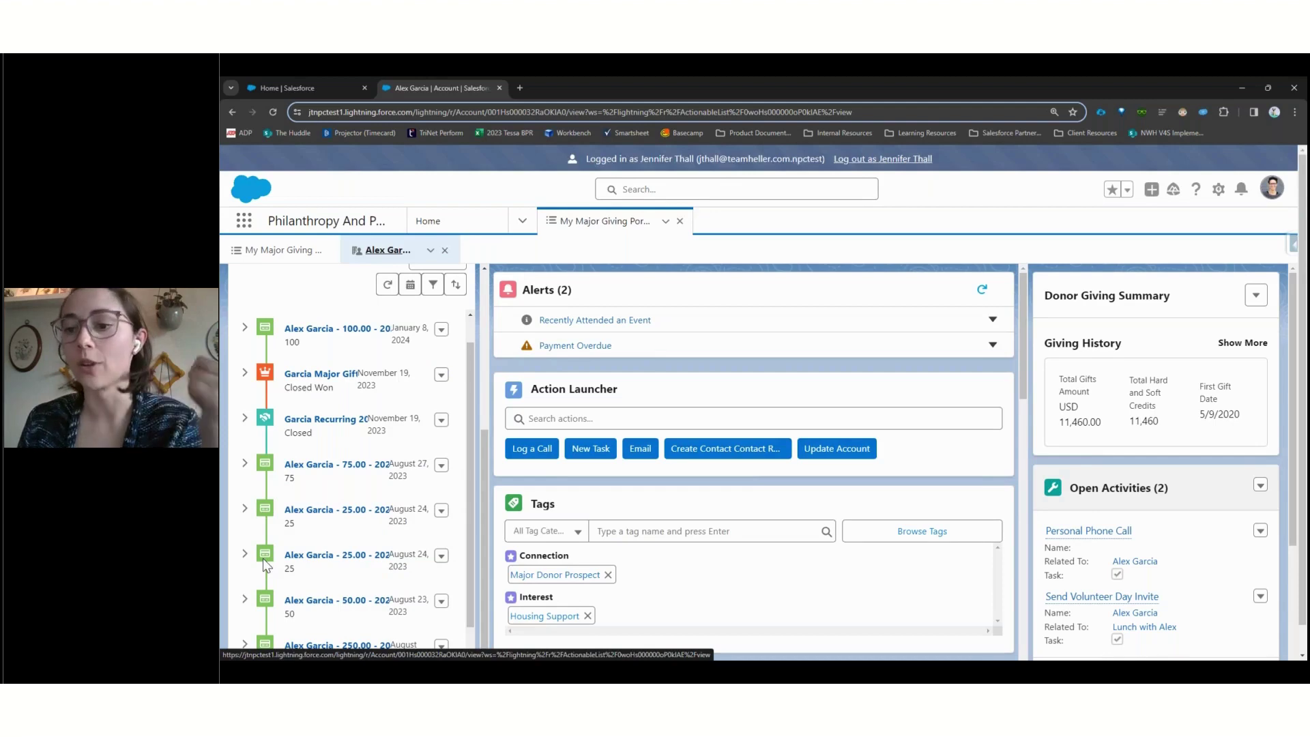
{"action": "scroll", "coordinate": [264, 554], "scroll_direction": "up", "scroll_amount": 1}
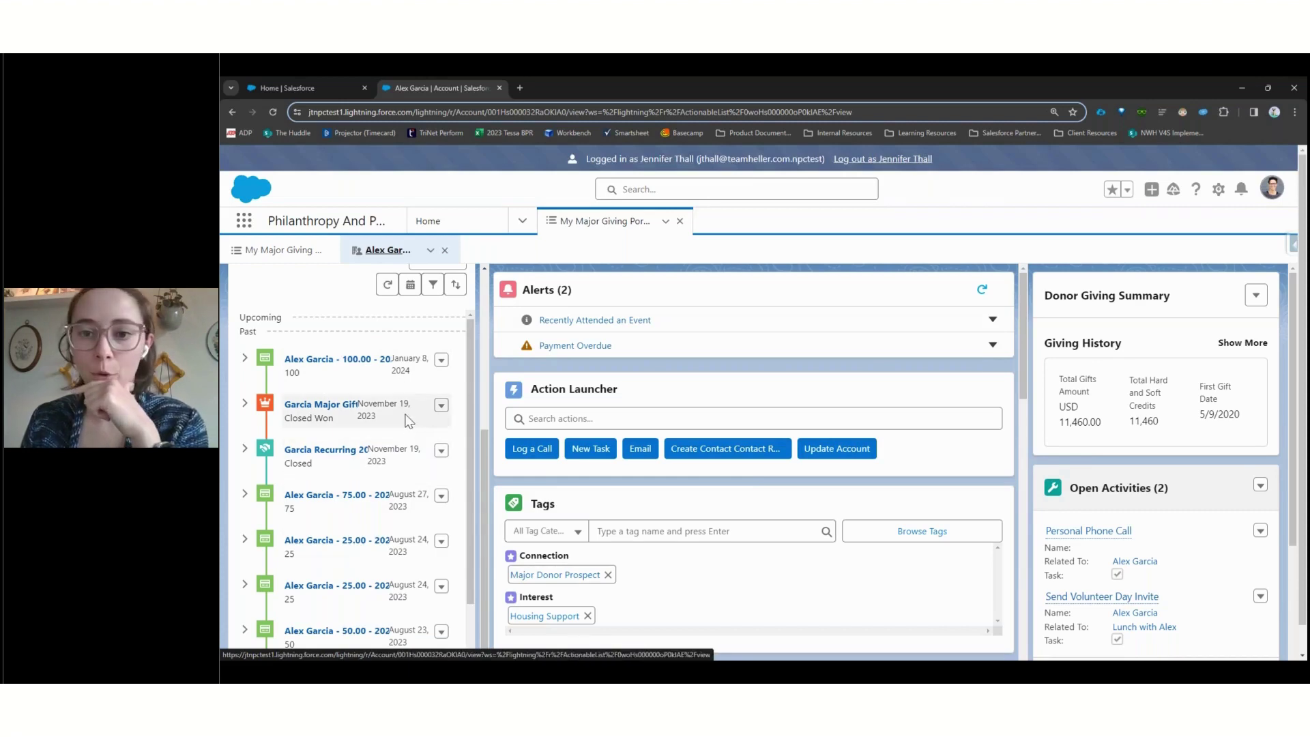
{"action": "scroll", "coordinate": [407, 419], "scroll_direction": "up", "scroll_amount": 1}
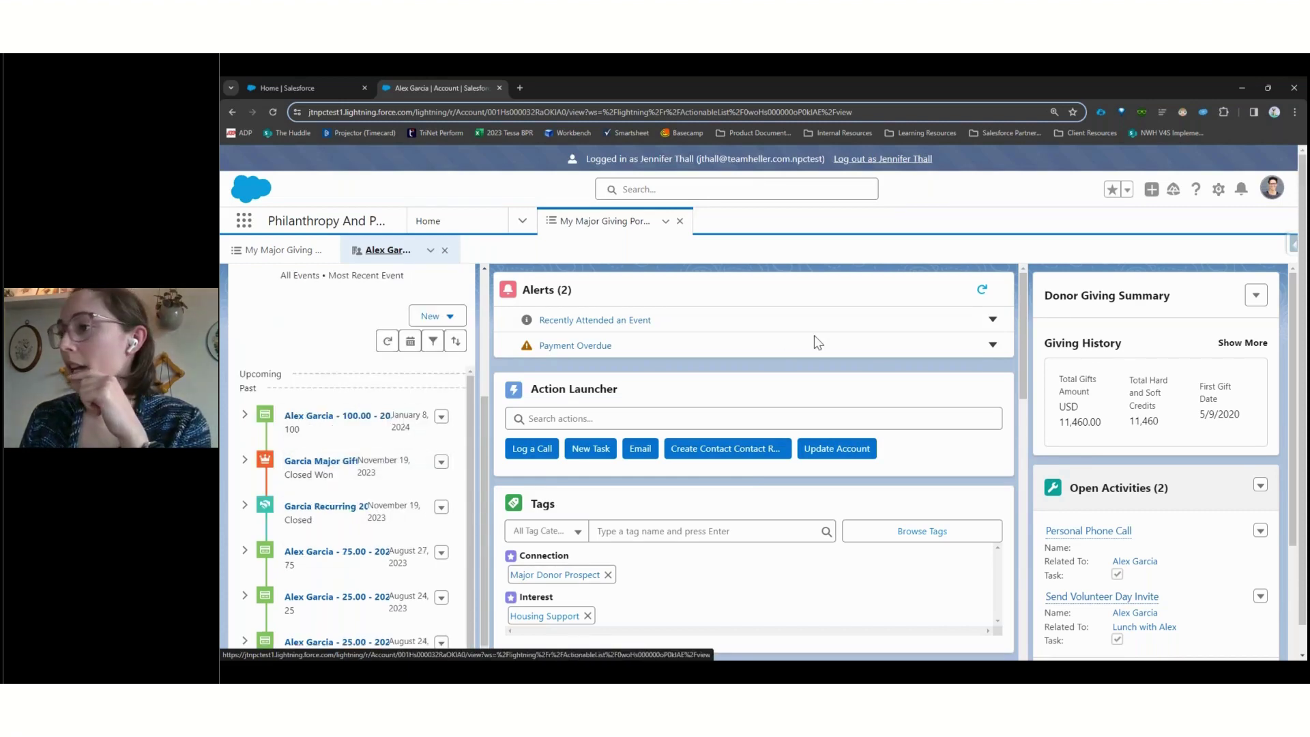
{"action": "scroll", "coordinate": [815, 341], "scroll_direction": "down", "scroll_amount": 1}
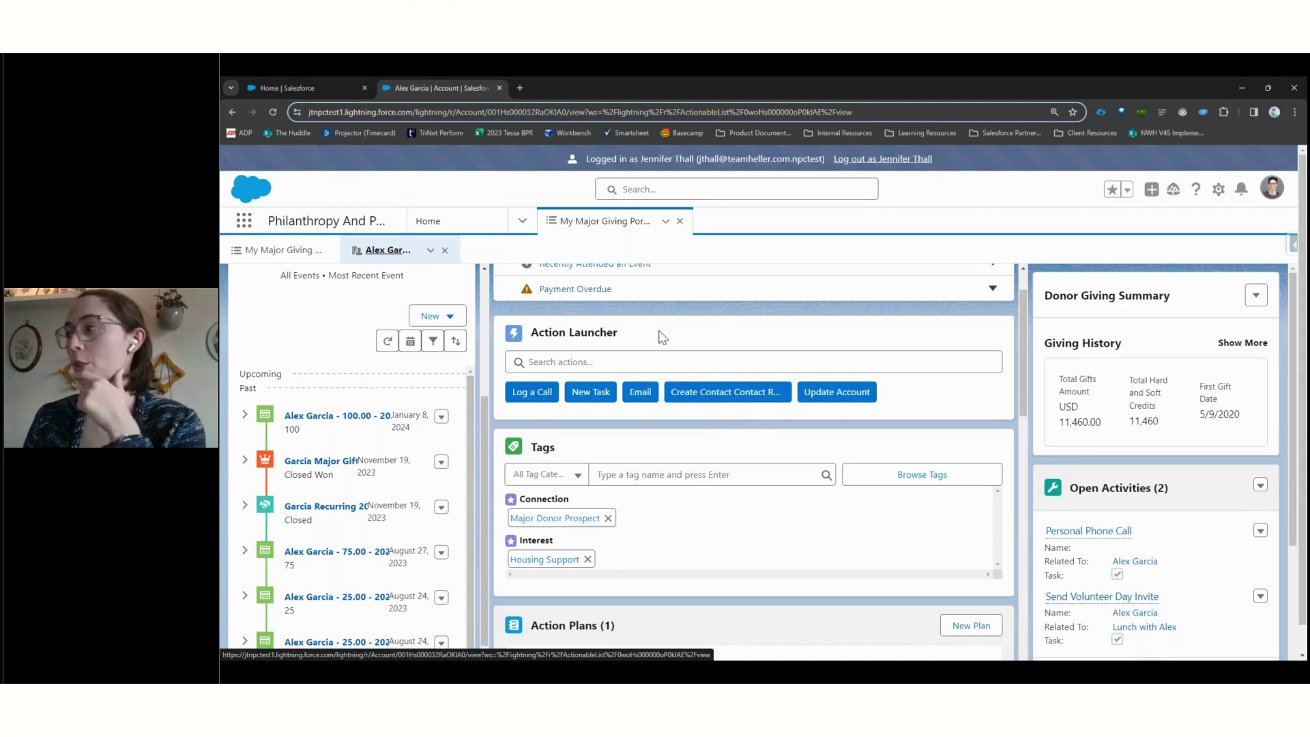
{"action": "scroll", "coordinate": [636, 458], "scroll_direction": "down", "scroll_amount": 1}
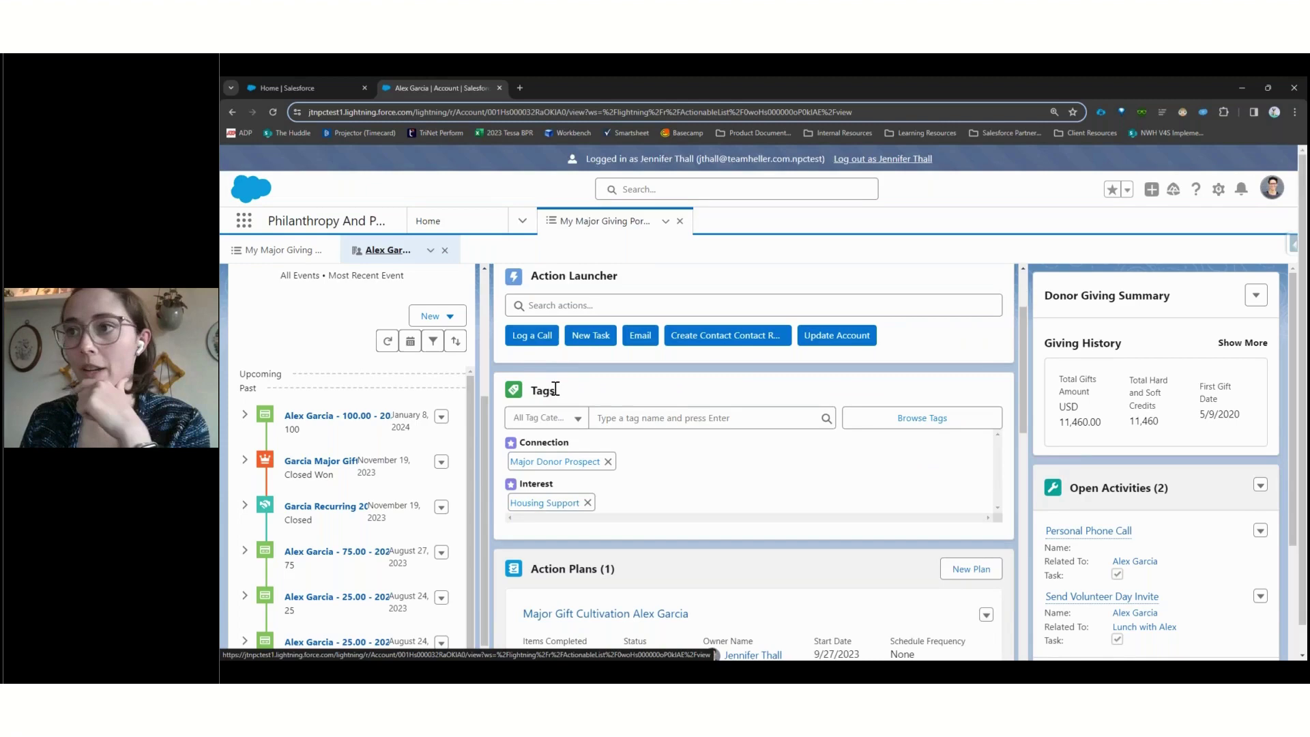
{"action": "scroll", "coordinate": [555, 388], "scroll_direction": "down", "scroll_amount": 2}
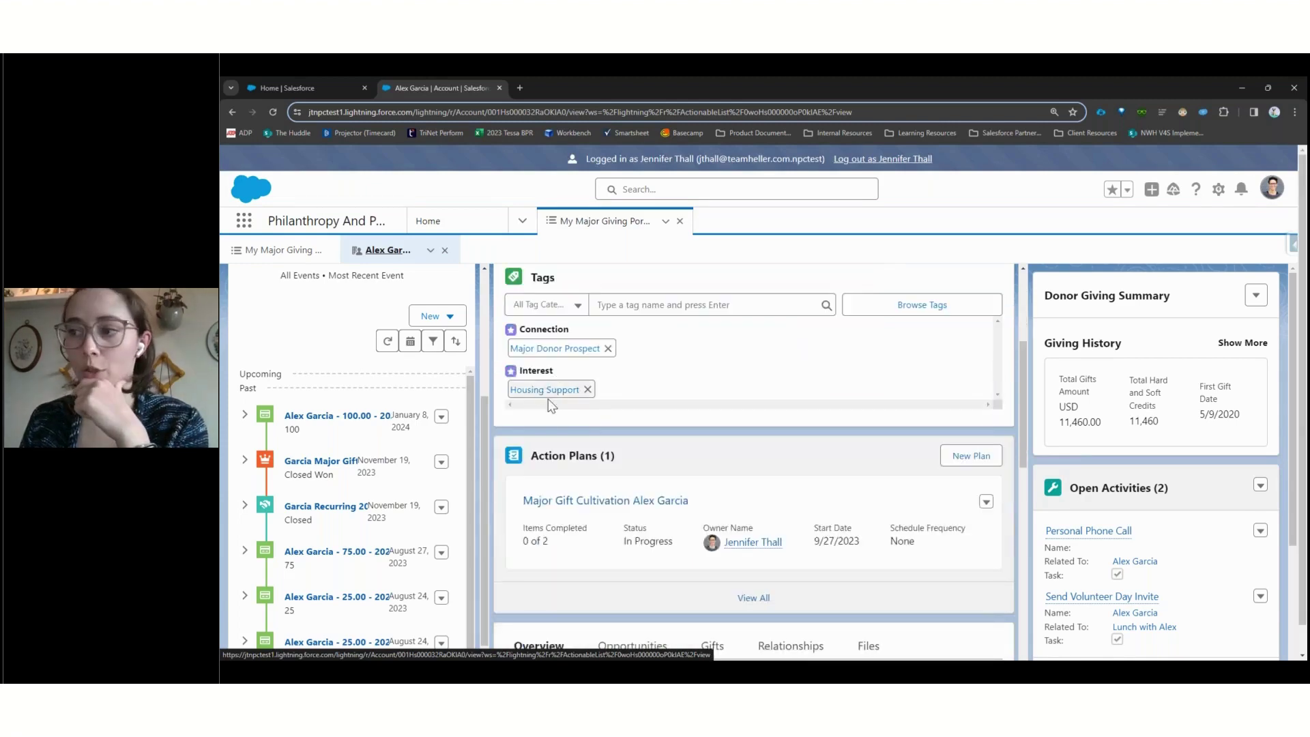
{"action": "scroll", "coordinate": [551, 405], "scroll_direction": "up", "scroll_amount": 1}
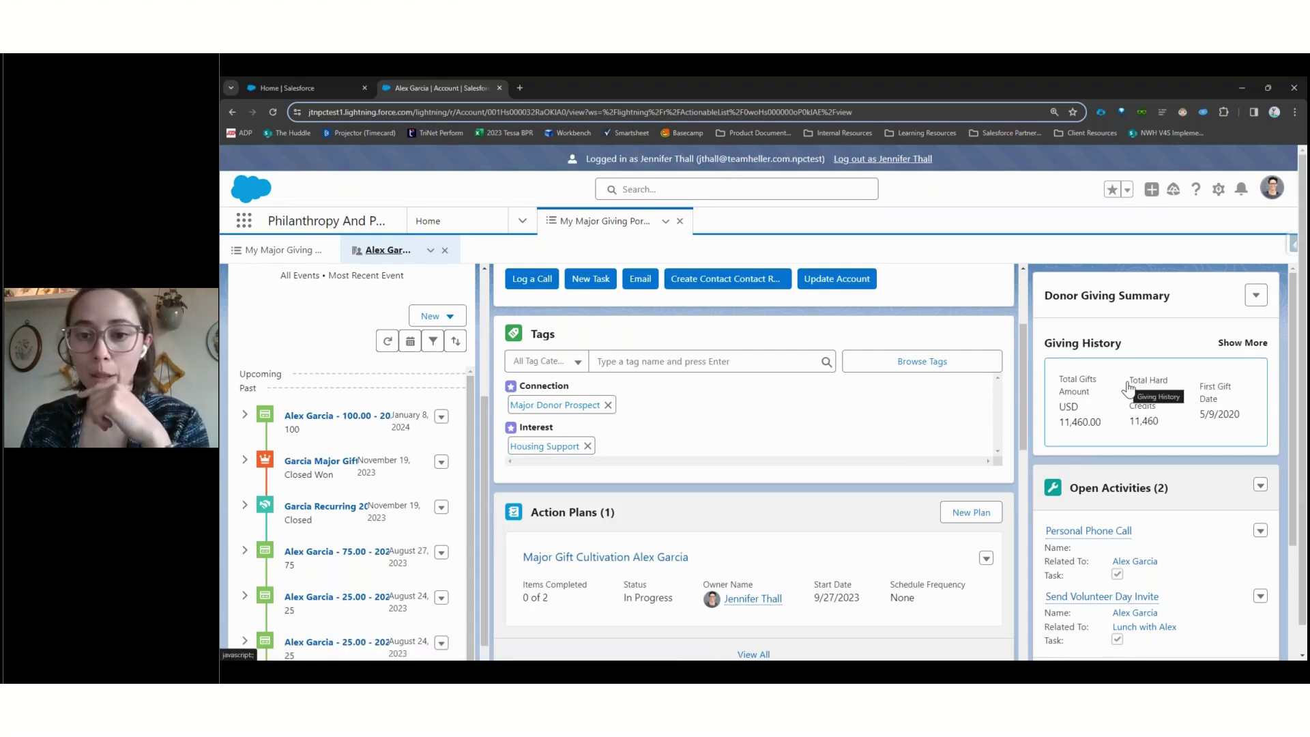
{"action": "scroll", "coordinate": [1178, 292], "scroll_direction": "down", "scroll_amount": 3}
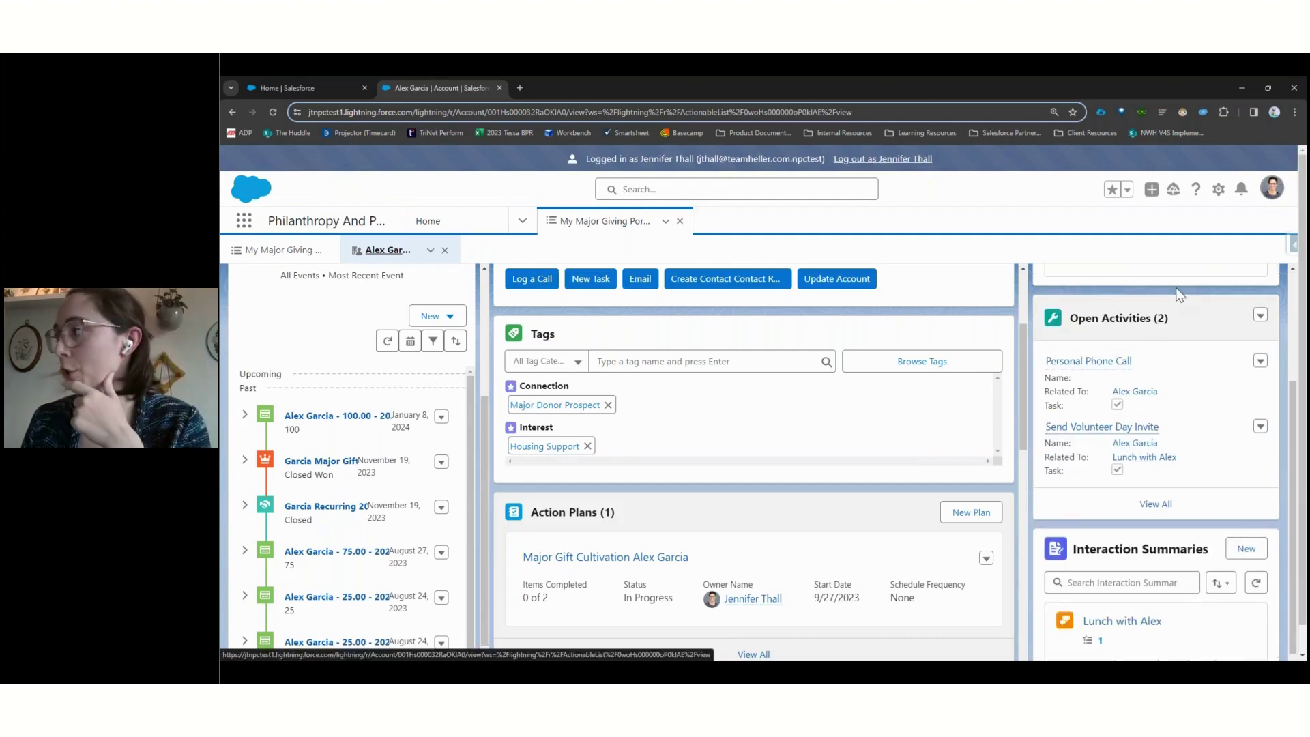
{"action": "scroll", "coordinate": [1178, 295], "scroll_direction": "down", "scroll_amount": 1}
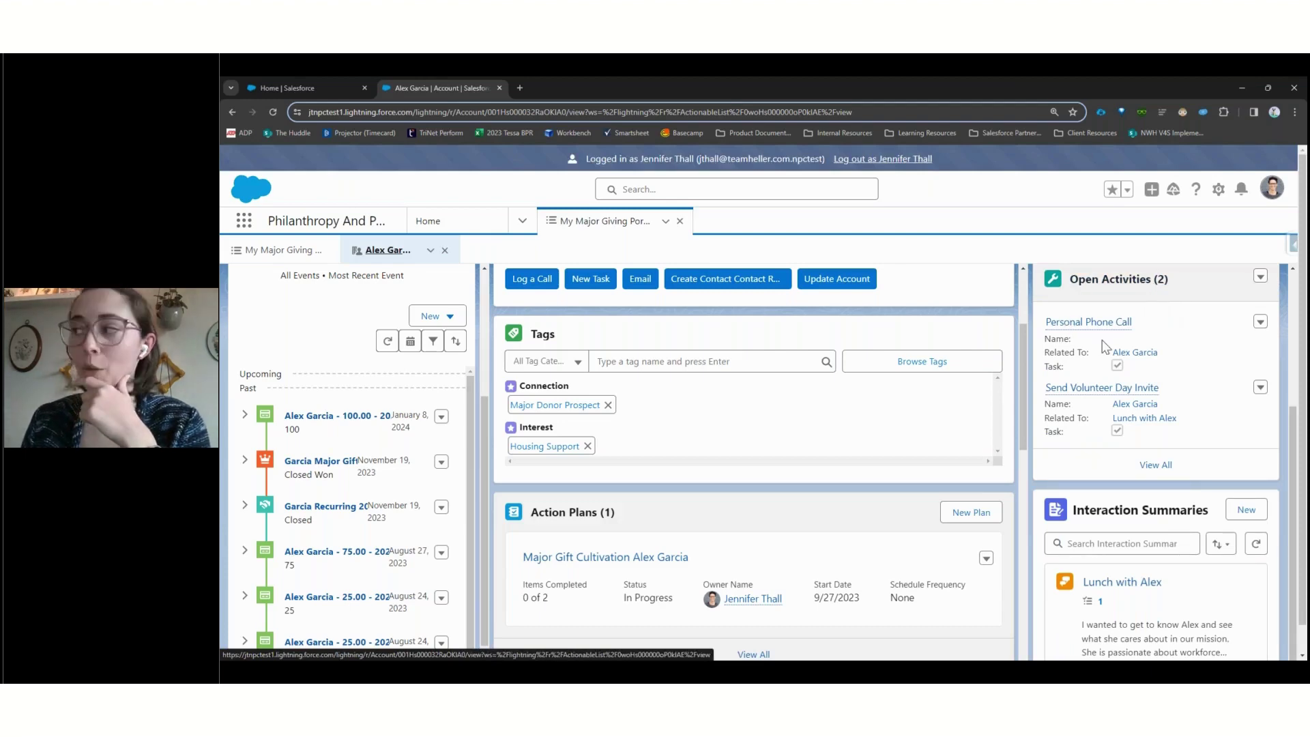
{"action": "mouse_move", "coordinate": [1077, 323]}
{"action": "mouse_move", "coordinate": [1081, 388]}
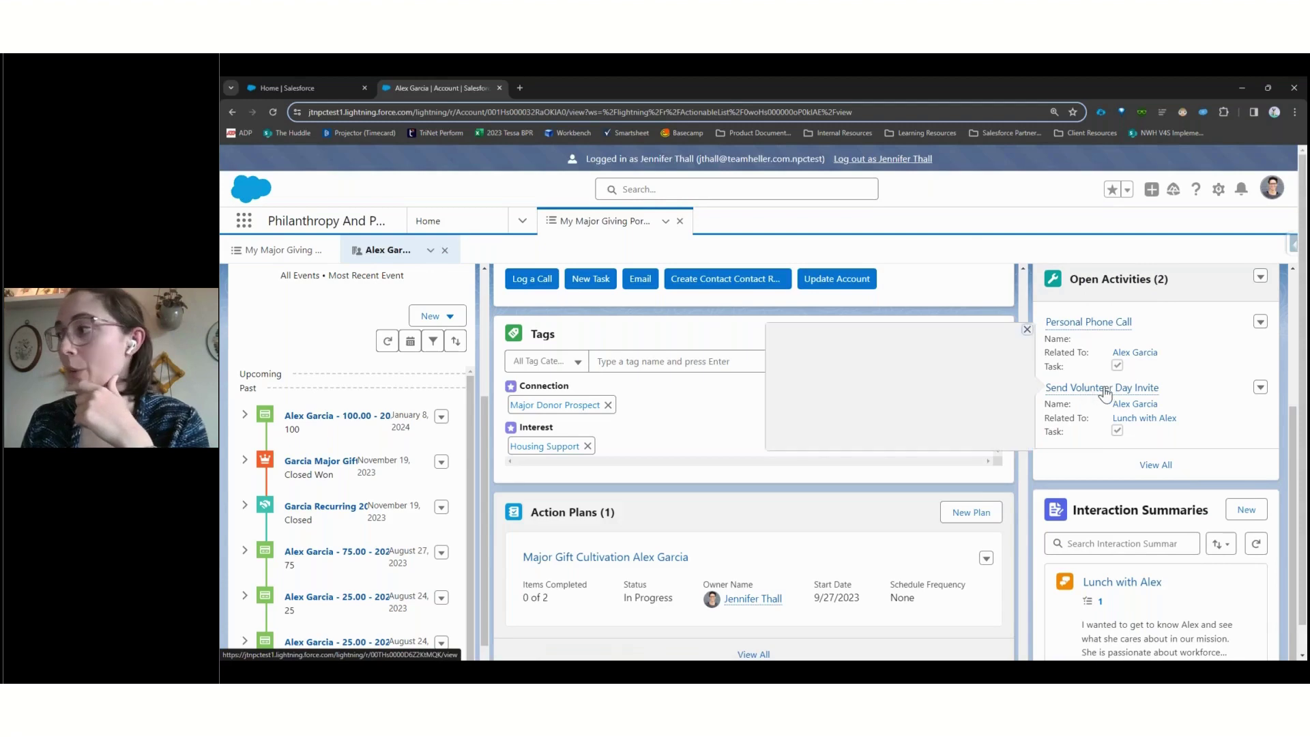
{"action": "scroll", "coordinate": [1106, 374], "scroll_direction": "down", "scroll_amount": 1}
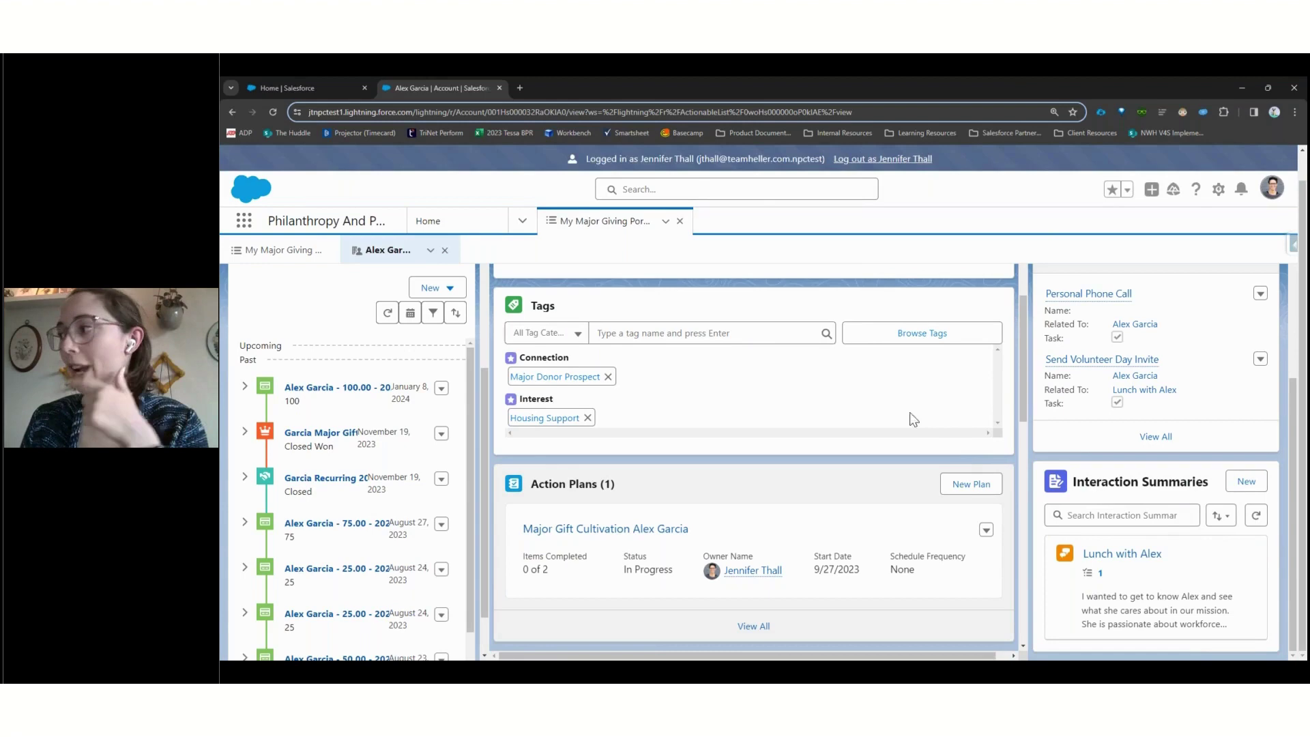
{"action": "scroll", "coordinate": [867, 385], "scroll_direction": "down", "scroll_amount": 5}
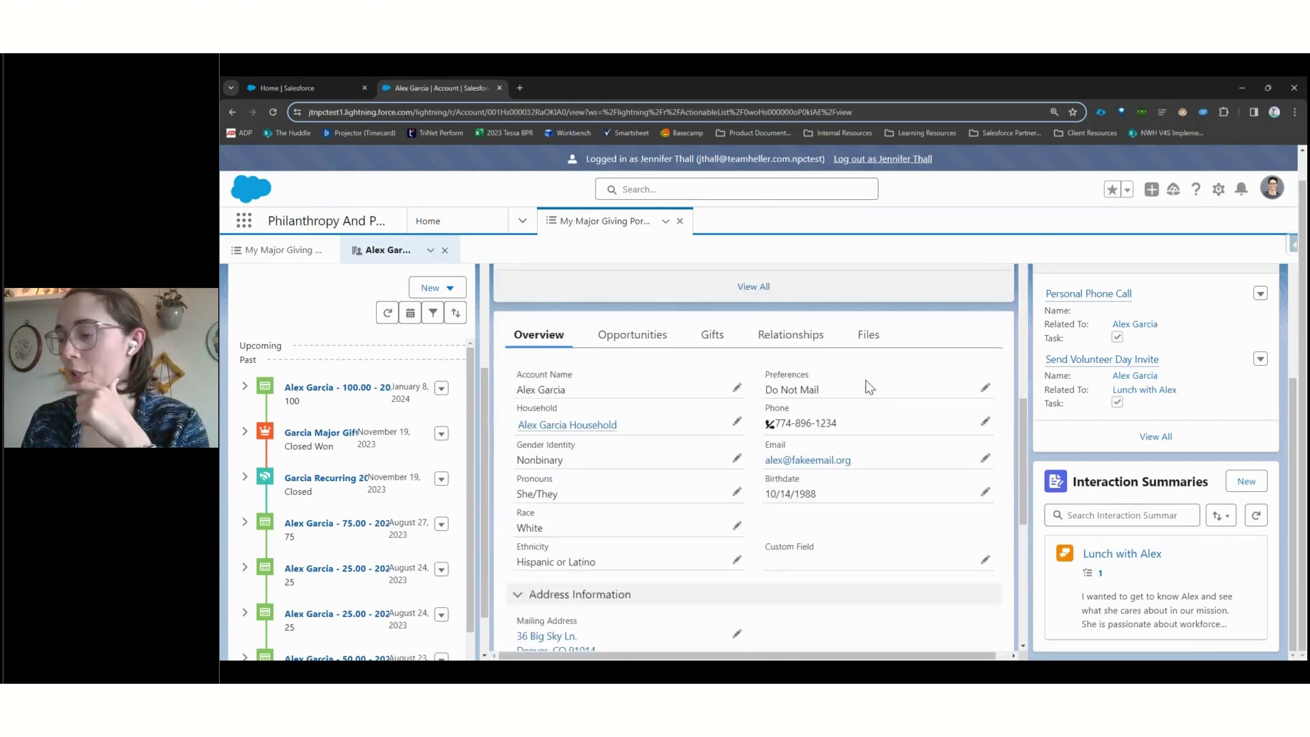
{"action": "scroll", "coordinate": [866, 384], "scroll_direction": "down", "scroll_amount": 1}
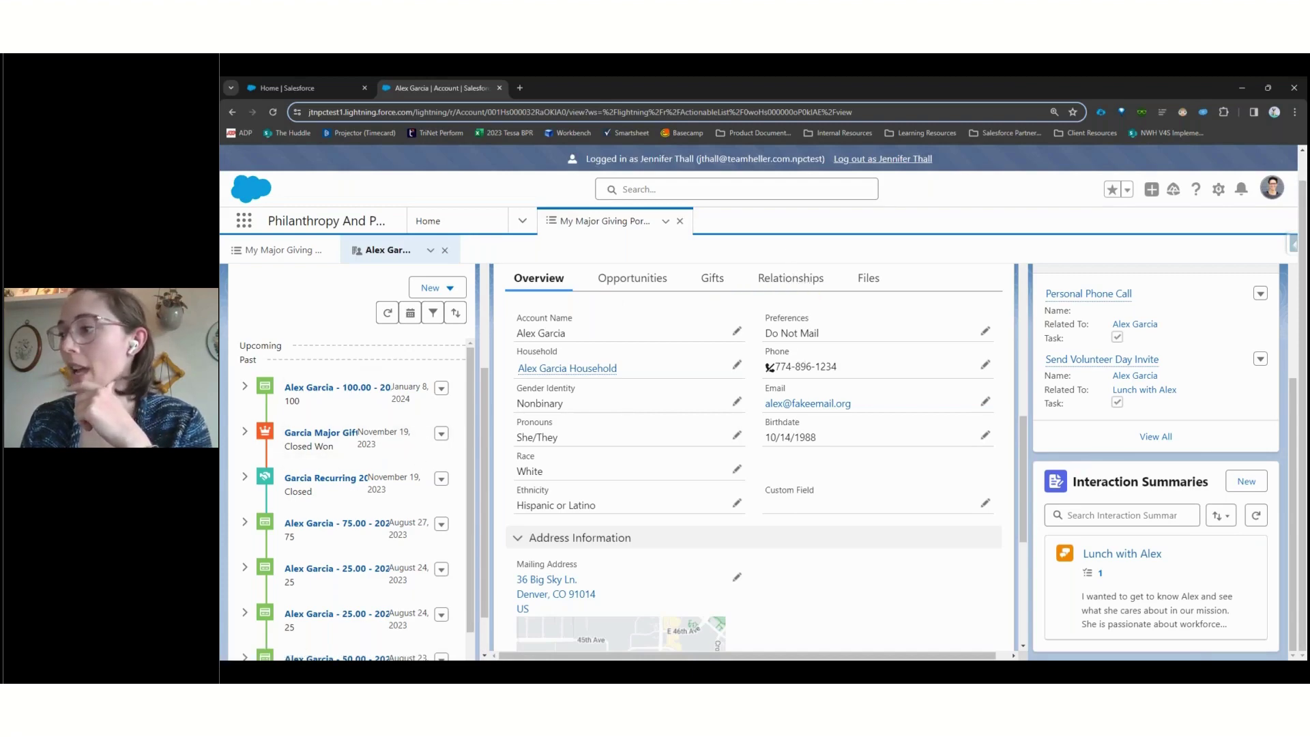
{"action": "scroll", "coordinate": [835, 453], "scroll_direction": "down", "scroll_amount": 1}
{"action": "scroll", "coordinate": [835, 453], "scroll_direction": "down", "scroll_amount": 1}
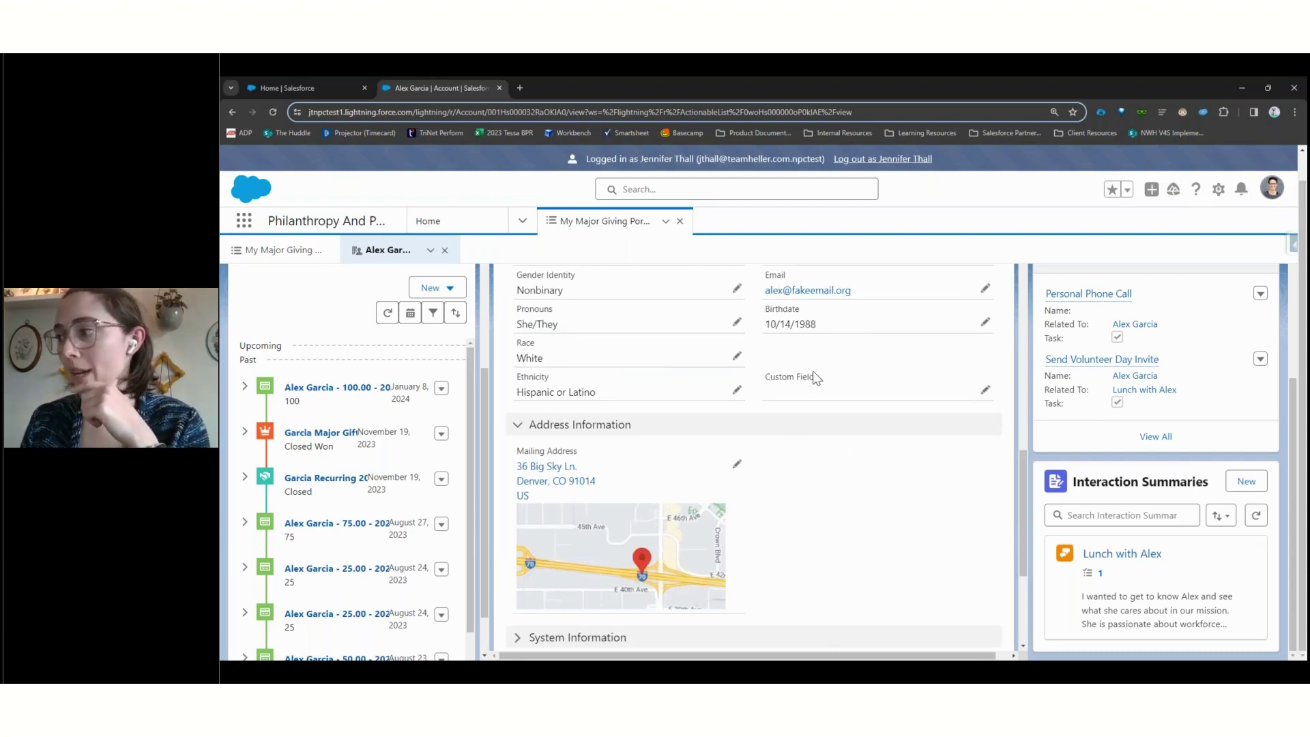
Step: Inline-edit the donor's account, choose Values for Custom Field, and save the record
{"action": "double_click", "coordinate": [823, 400]}
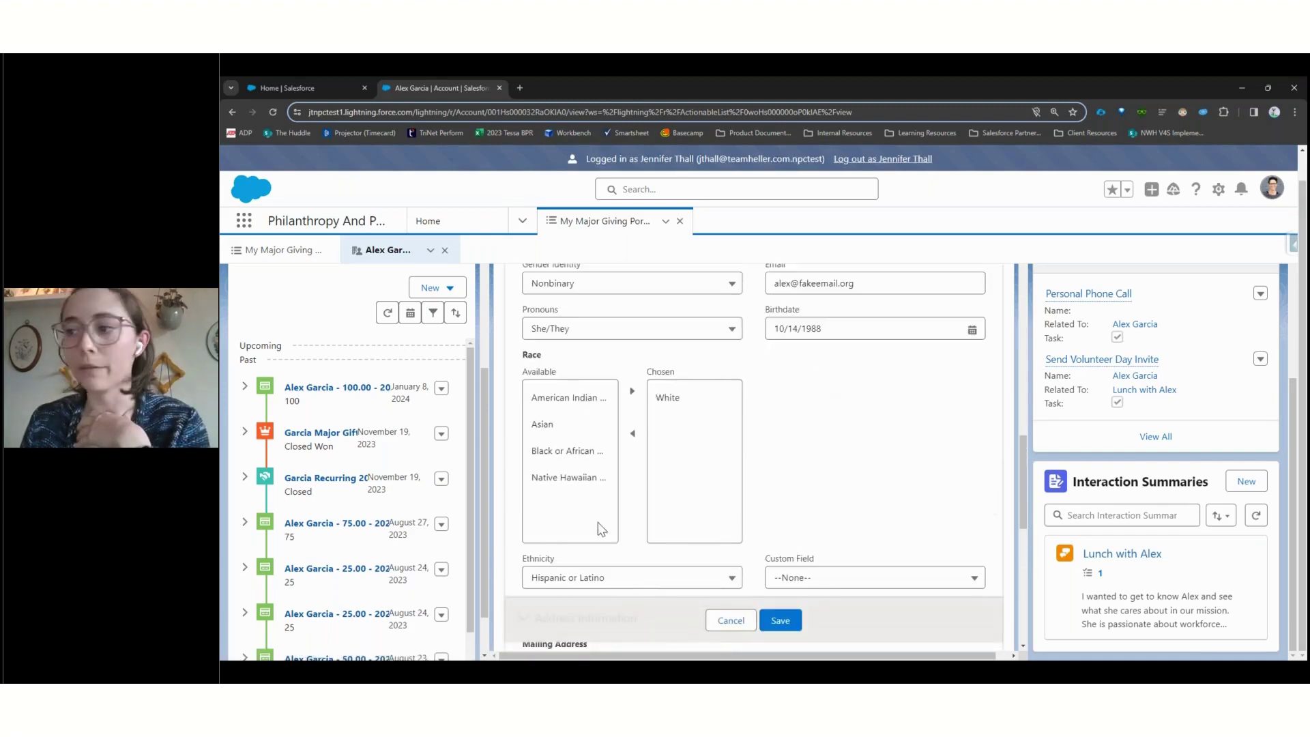
{"action": "scroll", "coordinate": [600, 529], "scroll_direction": "up", "scroll_amount": 2}
{"action": "scroll", "coordinate": [734, 372], "scroll_direction": "up", "scroll_amount": 2}
{"action": "scroll", "coordinate": [739, 380], "scroll_direction": "down", "scroll_amount": 5}
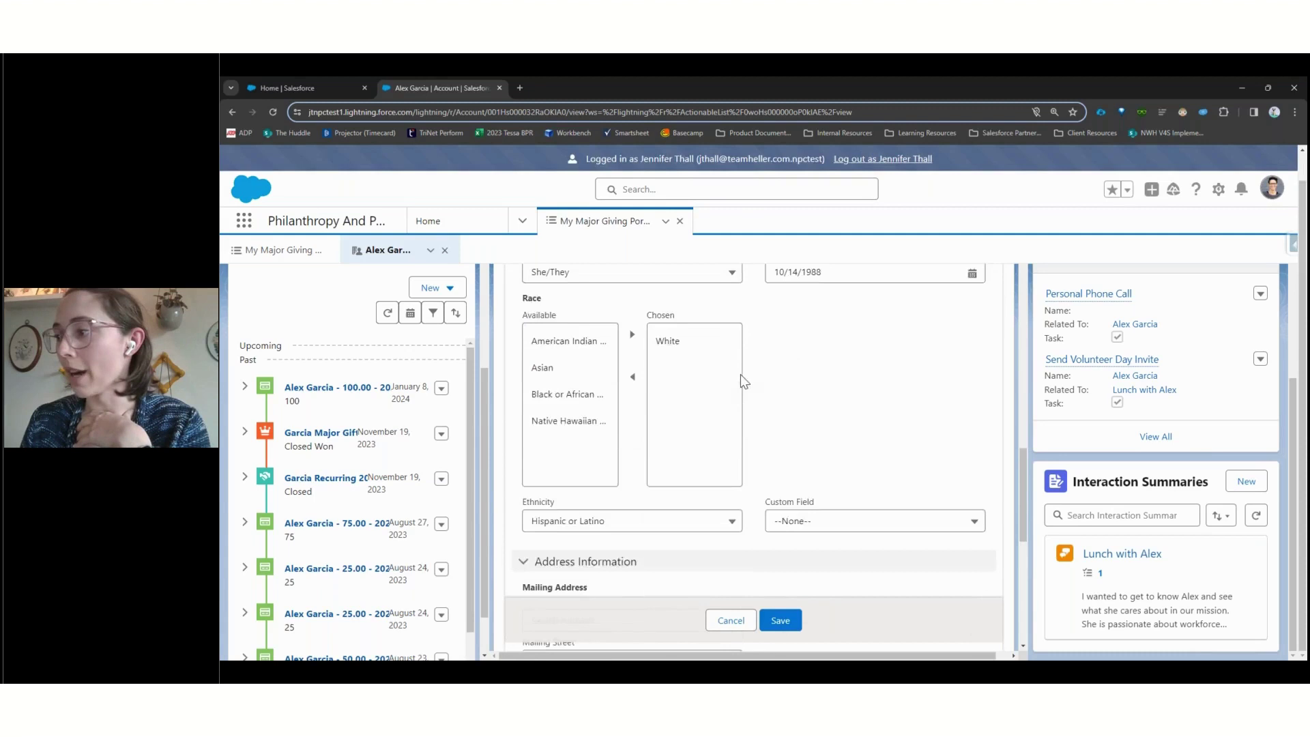
{"action": "left_click", "coordinate": [812, 465]}
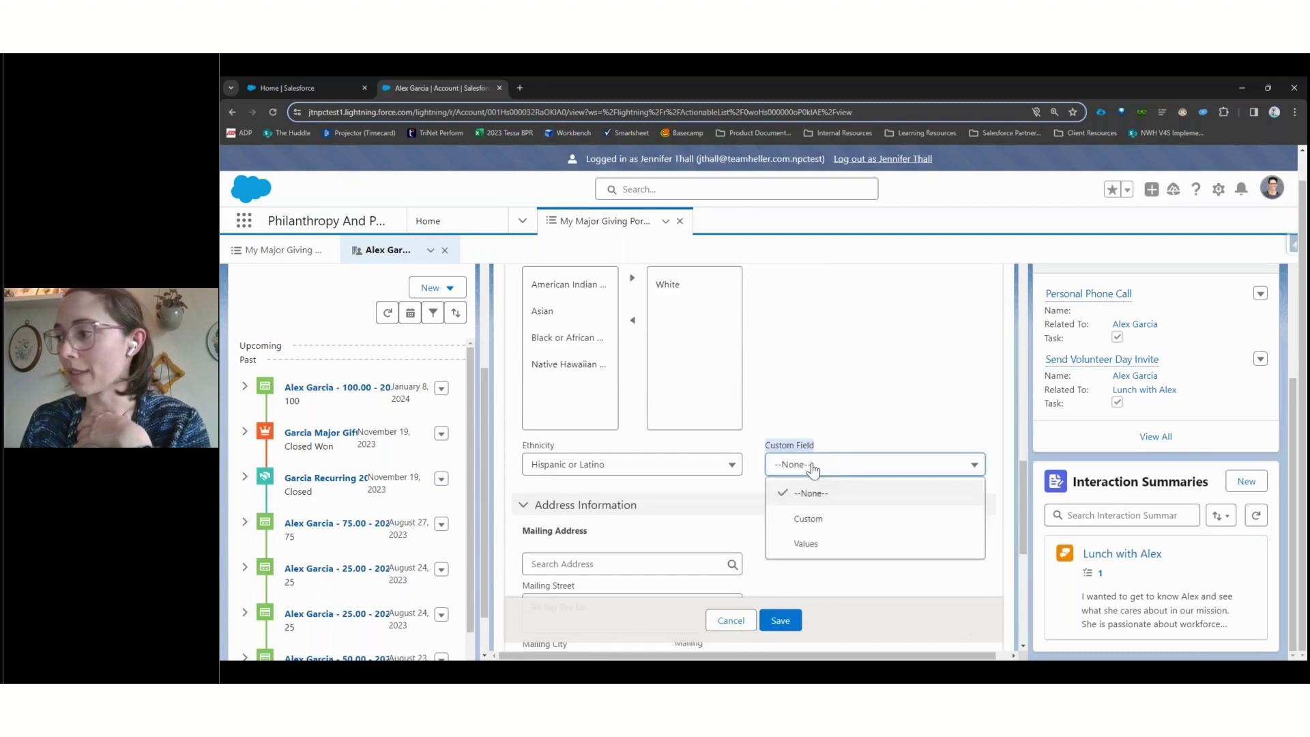
{"action": "left_click", "coordinate": [799, 543]}
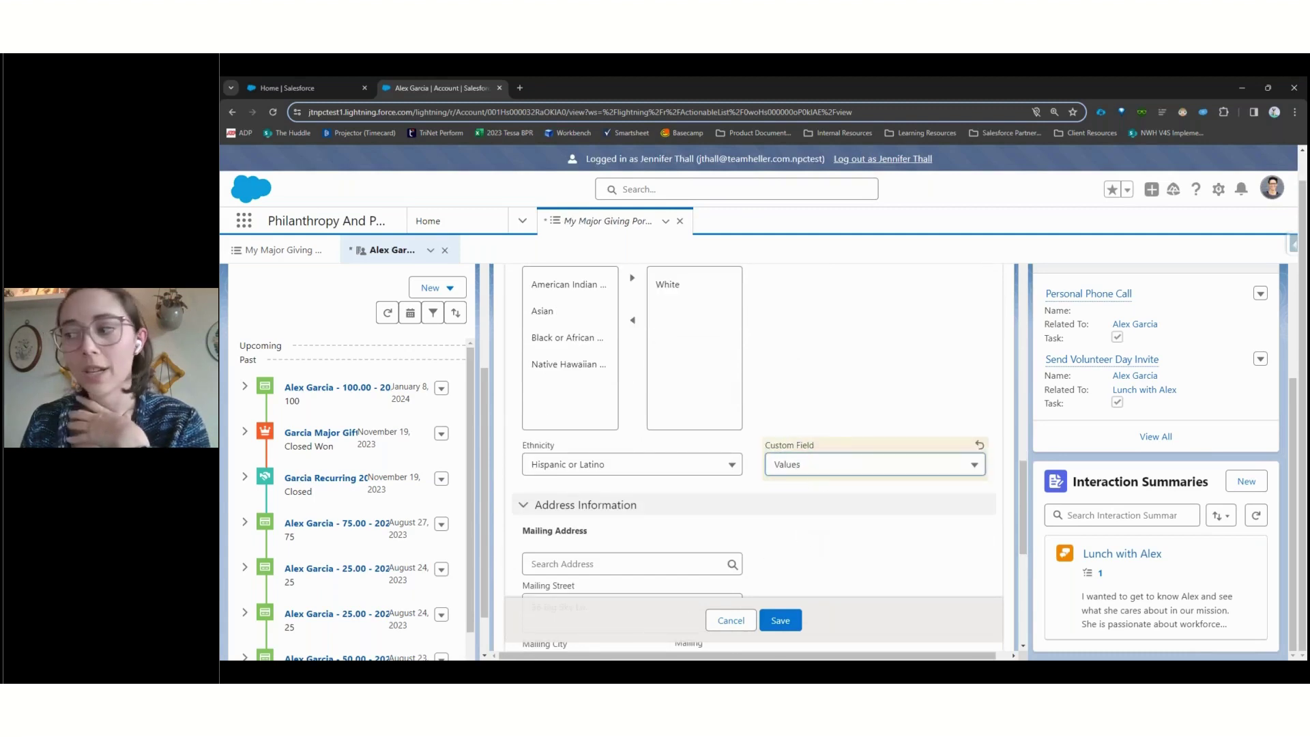
{"action": "scroll", "coordinate": [794, 416], "scroll_direction": "up", "scroll_amount": 2}
{"action": "left_click", "coordinate": [780, 619]}
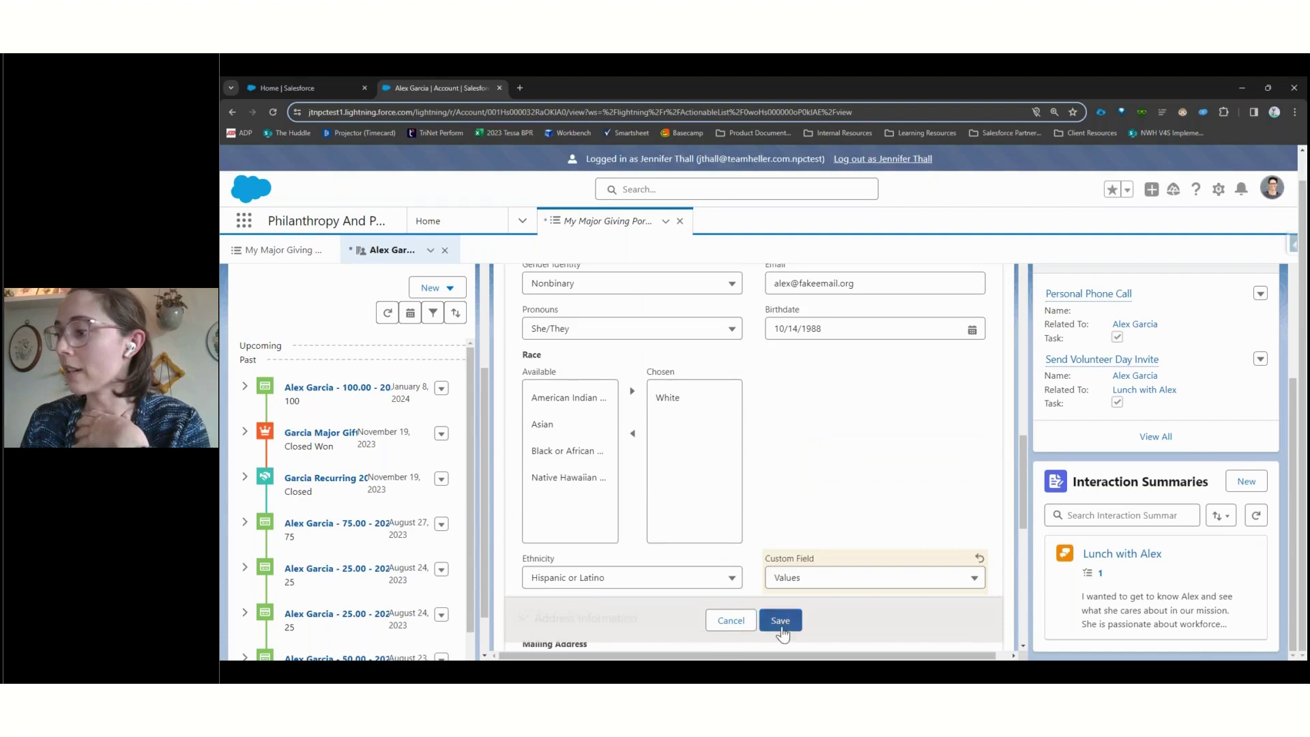
{"action": "scroll", "coordinate": [772, 430], "scroll_direction": "up", "scroll_amount": 4}
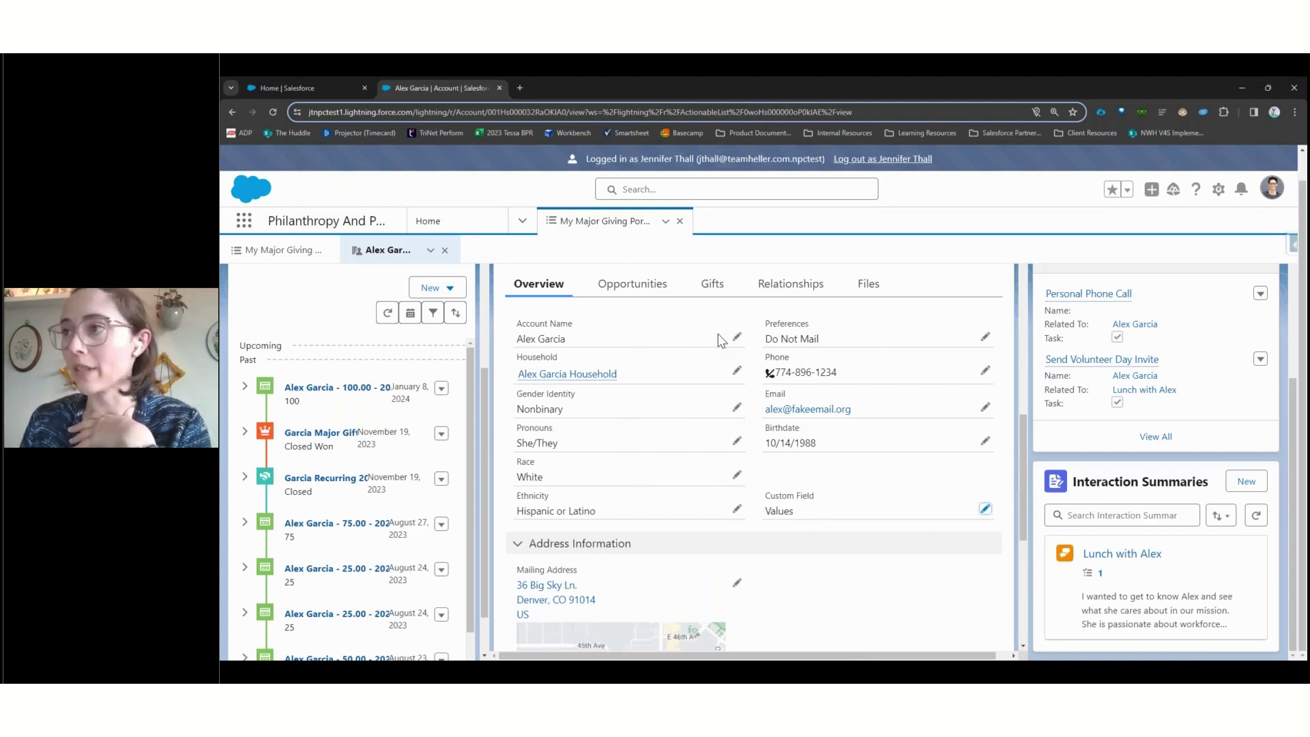
Step: Go to the My Accounts list of 11 accounts and bring up the App Launcher
{"action": "left_click", "coordinate": [522, 220]}
{"action": "left_click", "coordinate": [477, 309]}
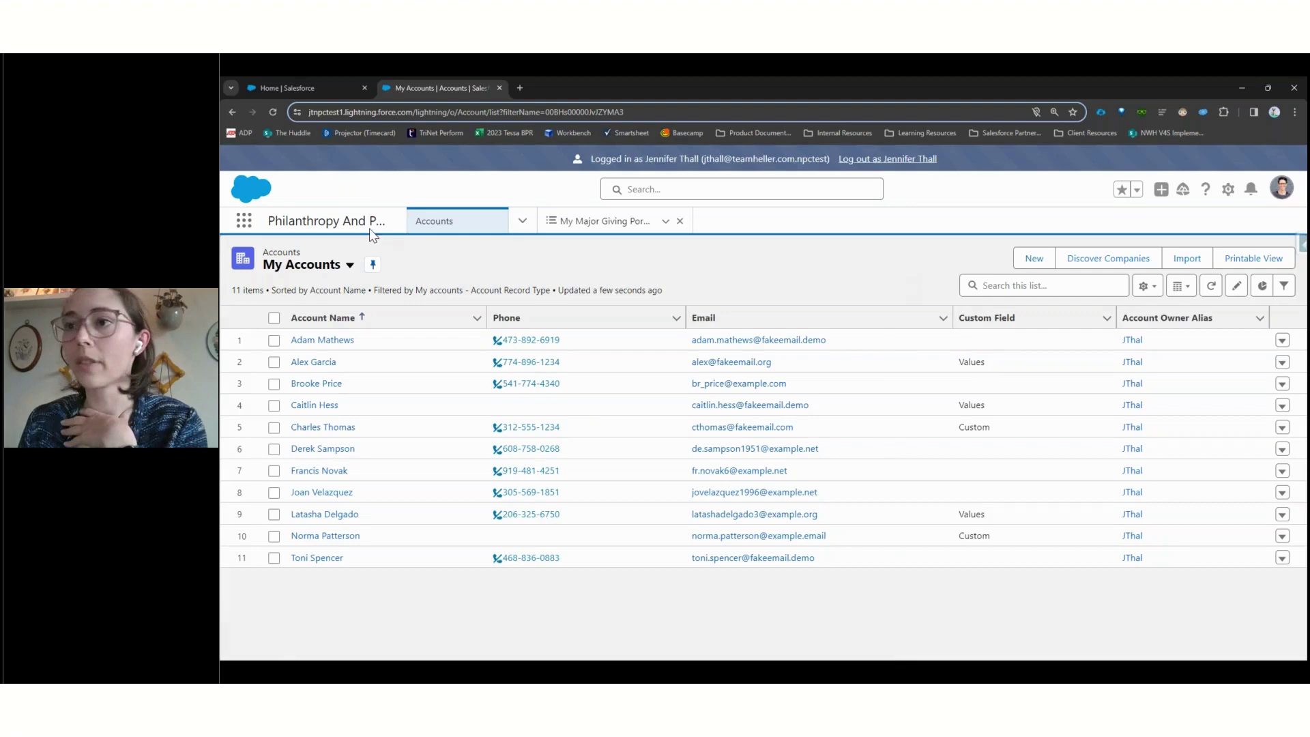
{"action": "left_click", "coordinate": [241, 225]}
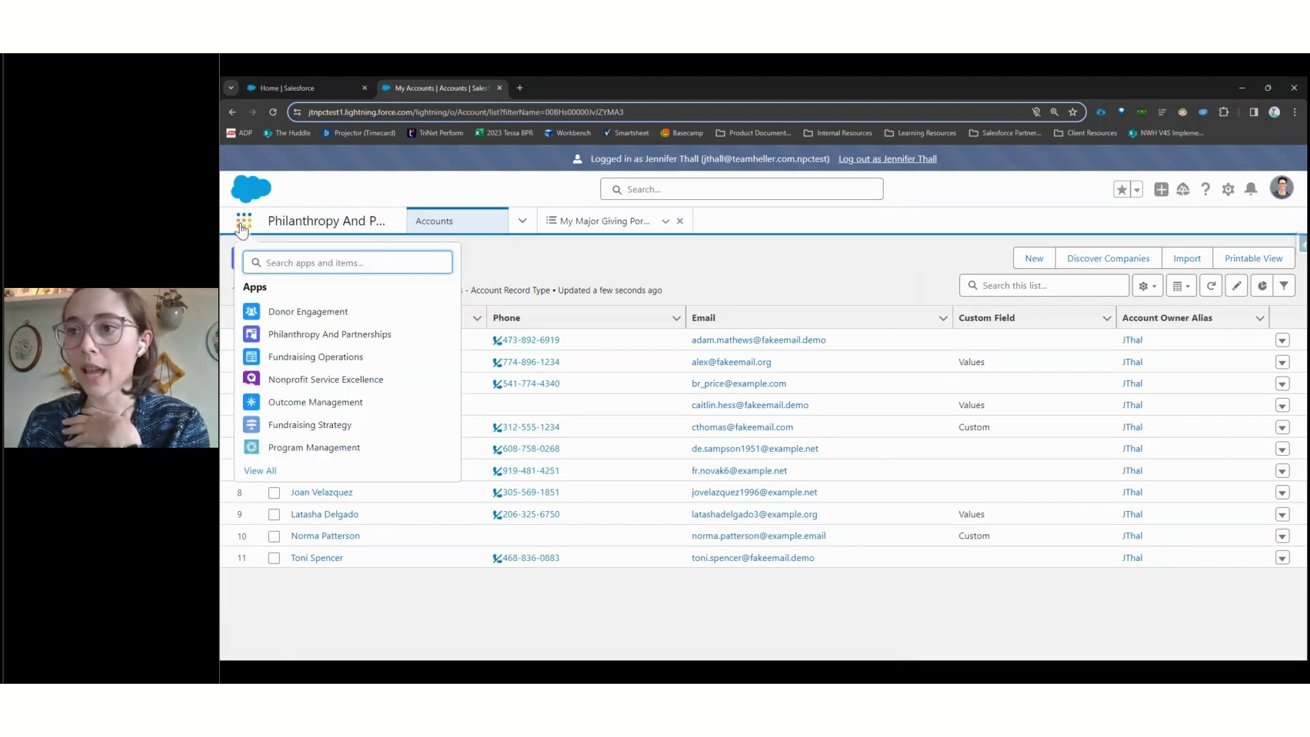
Step: Switch to the Fundraising Operations app, listing 3 open gift batches
{"action": "left_click", "coordinate": [314, 361]}
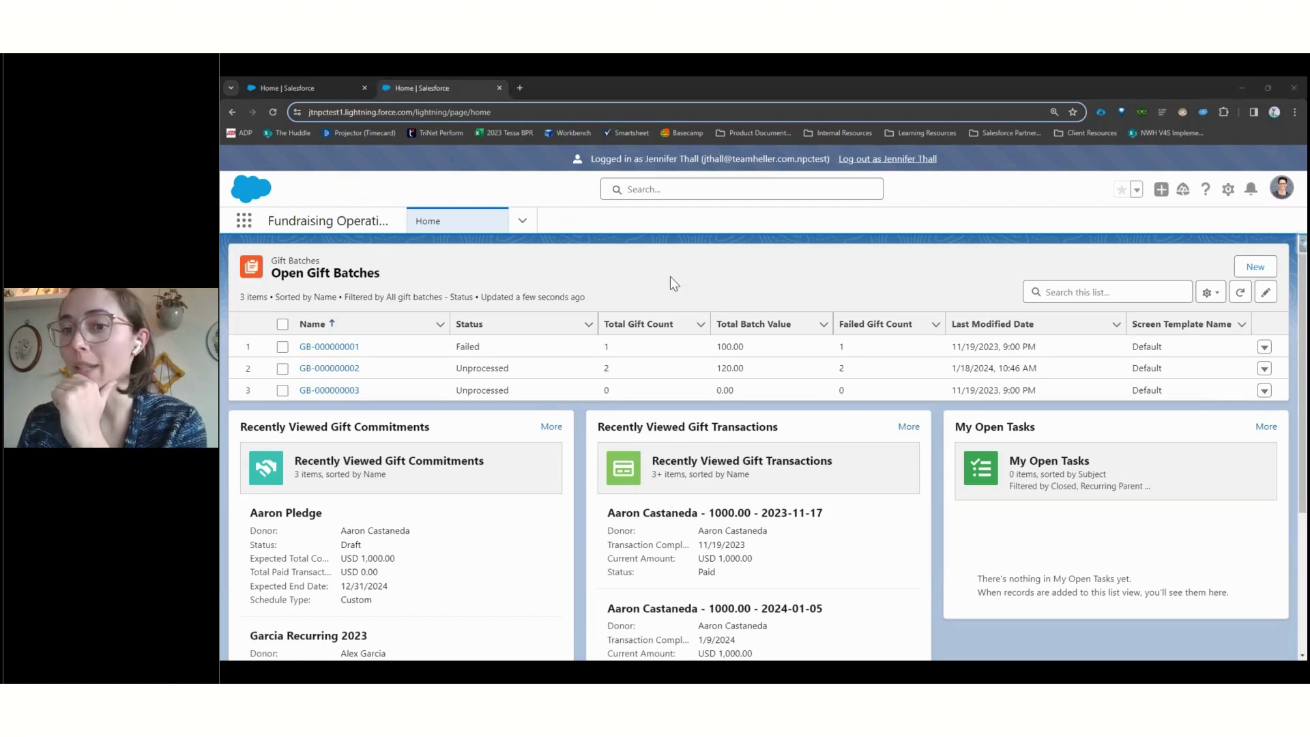
Step: Create a new gift batch with estimated gift count 1 and estimated batch value 100.00
{"action": "left_click", "coordinate": [1256, 266]}
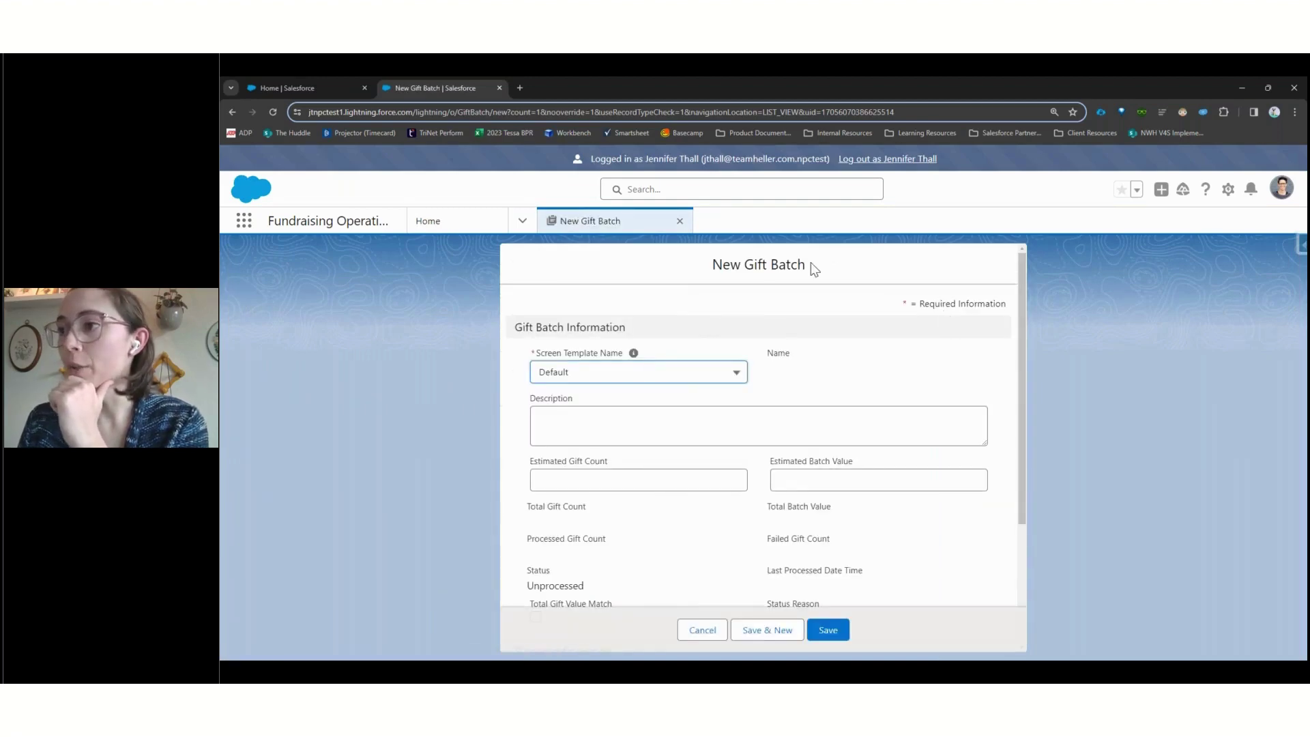
{"action": "scroll", "coordinate": [811, 262], "scroll_direction": "down", "scroll_amount": 1}
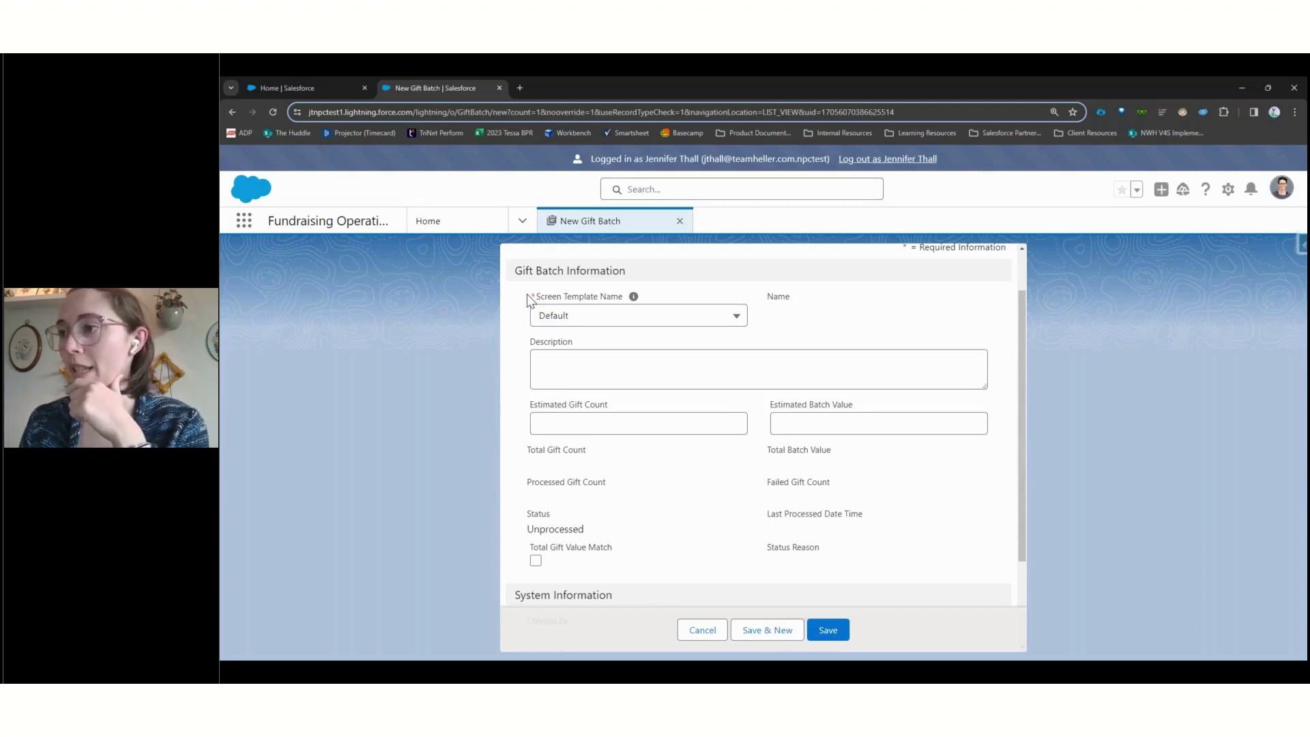
{"action": "scroll", "coordinate": [527, 293], "scroll_direction": "down", "scroll_amount": 1}
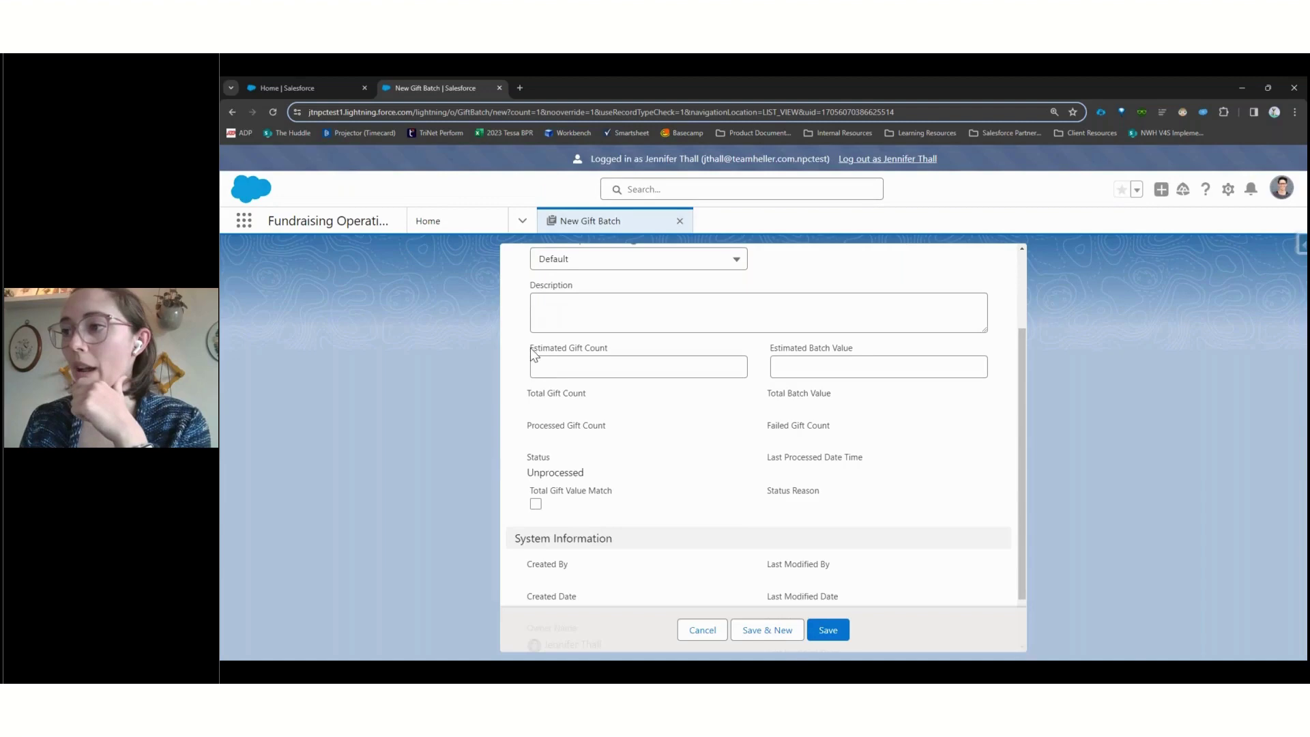
{"action": "left_click", "coordinate": [571, 366]}
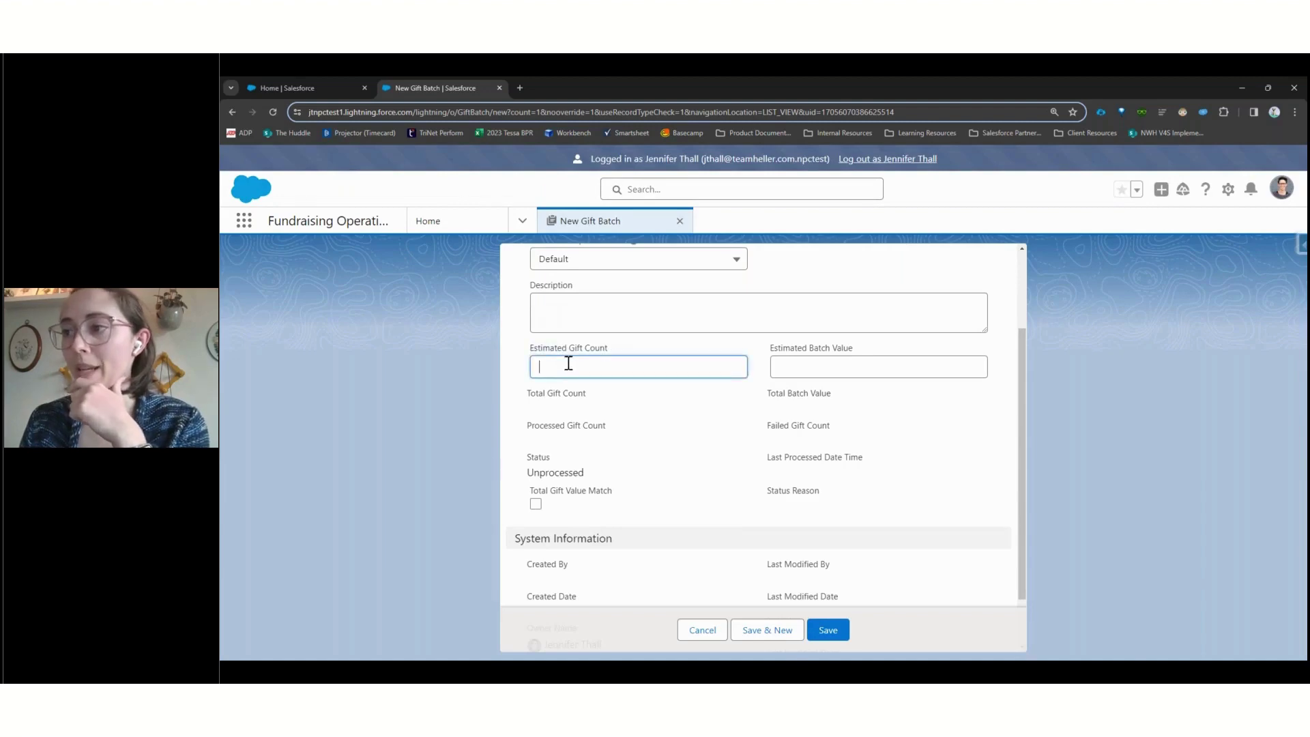
{"action": "type", "text": "1"}
{"action": "left_click", "coordinate": [807, 371]}
{"action": "type", "text": "10"}
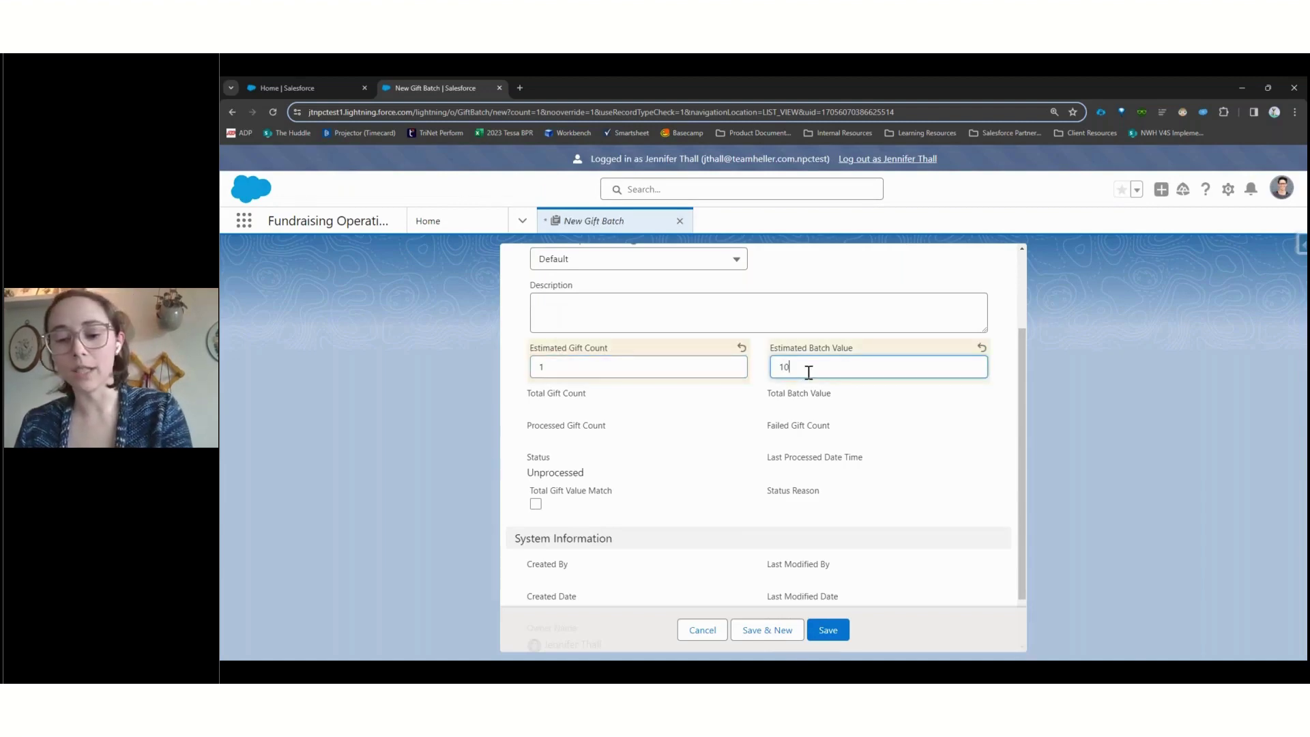
{"action": "type", "text": "0"}
{"action": "left_click", "coordinate": [757, 375]}
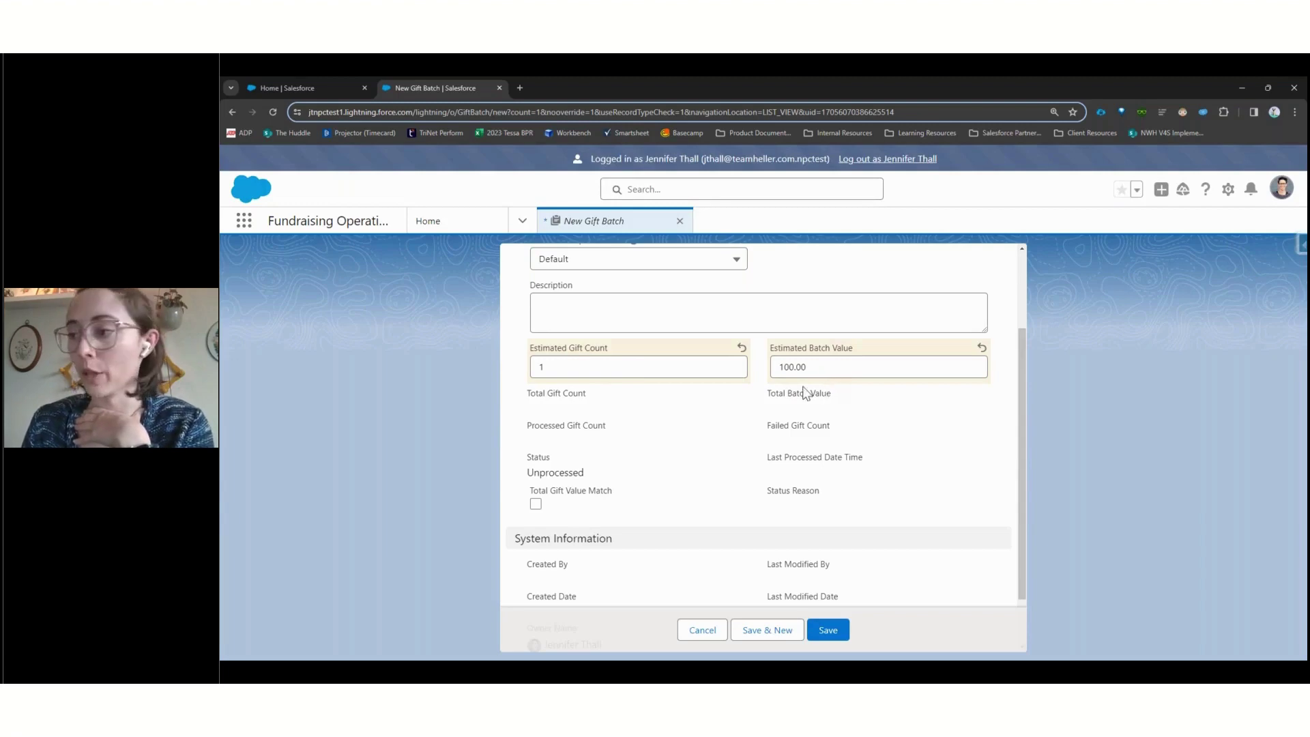
{"action": "scroll", "coordinate": [733, 413], "scroll_direction": "down", "scroll_amount": 1}
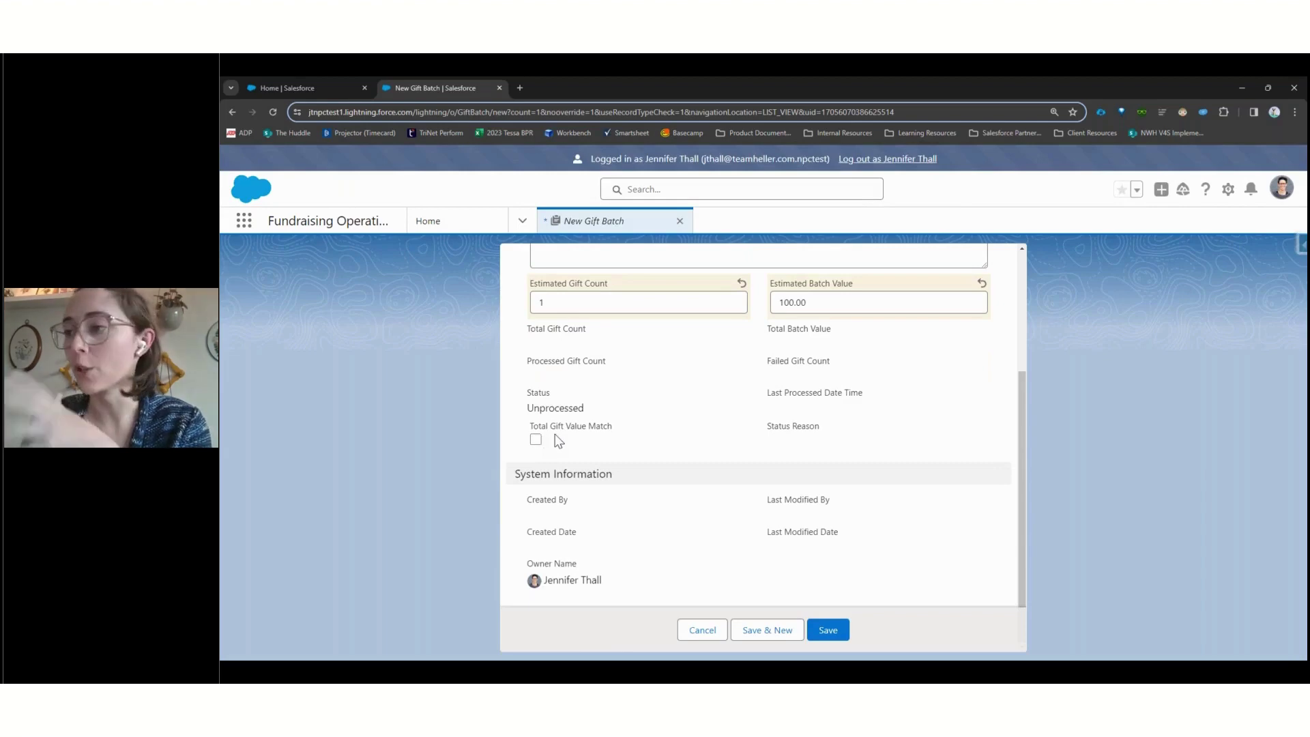
{"action": "left_click", "coordinate": [838, 633]}
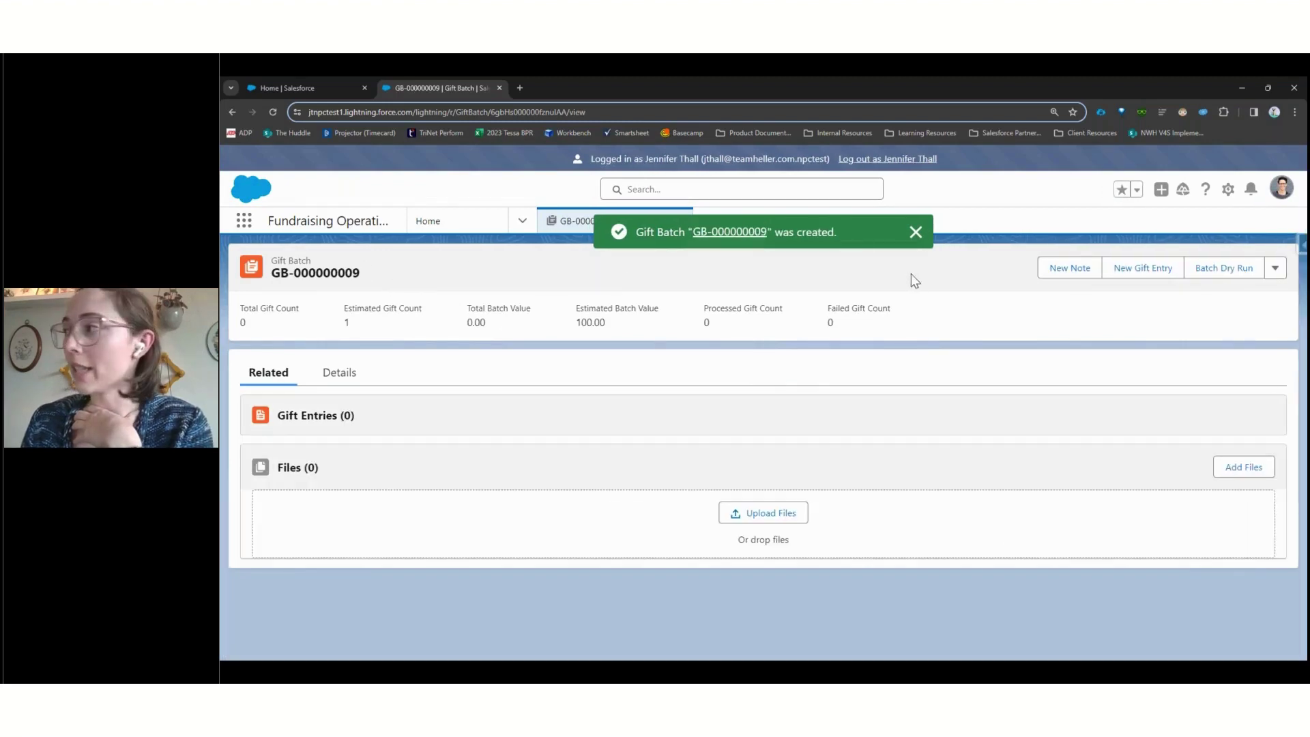
Step: Start a new gift entry with gift type Individual and the donor account selected
{"action": "left_click", "coordinate": [1130, 273]}
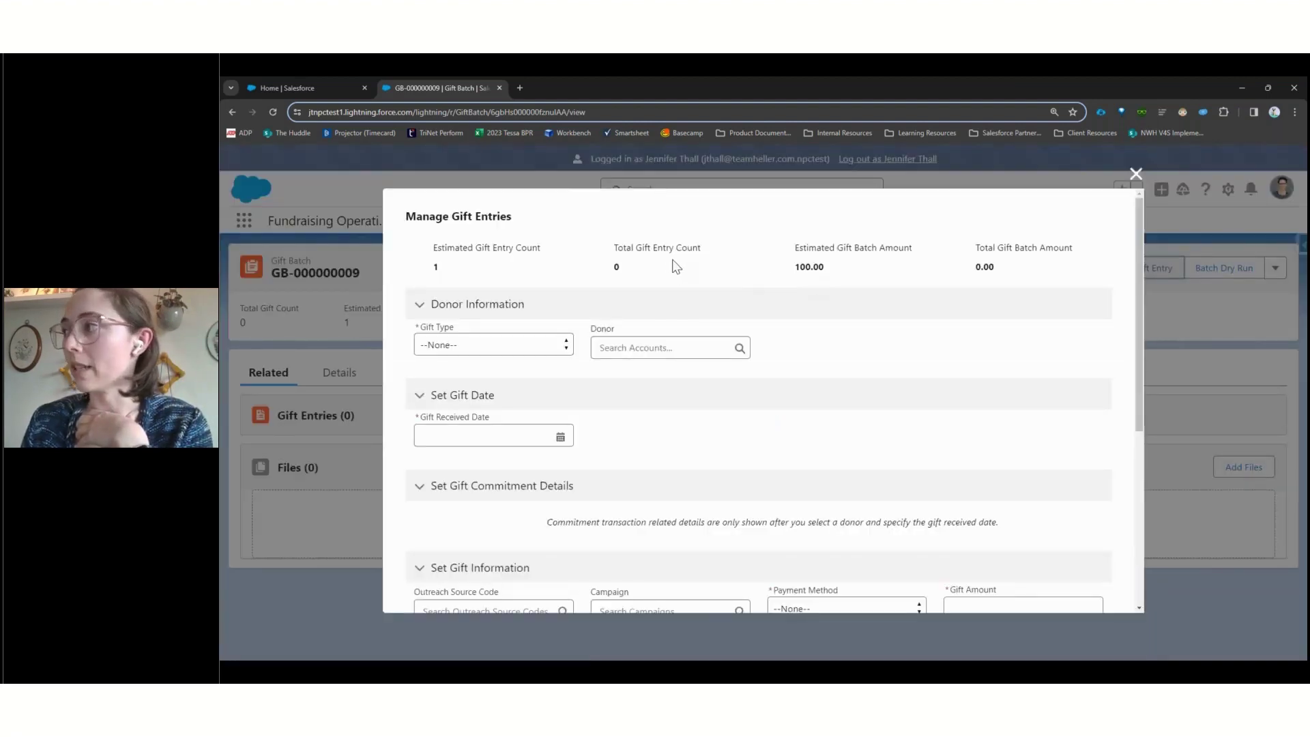
{"action": "scroll", "coordinate": [663, 265], "scroll_direction": "down", "scroll_amount": 1}
{"action": "left_click", "coordinate": [485, 286]}
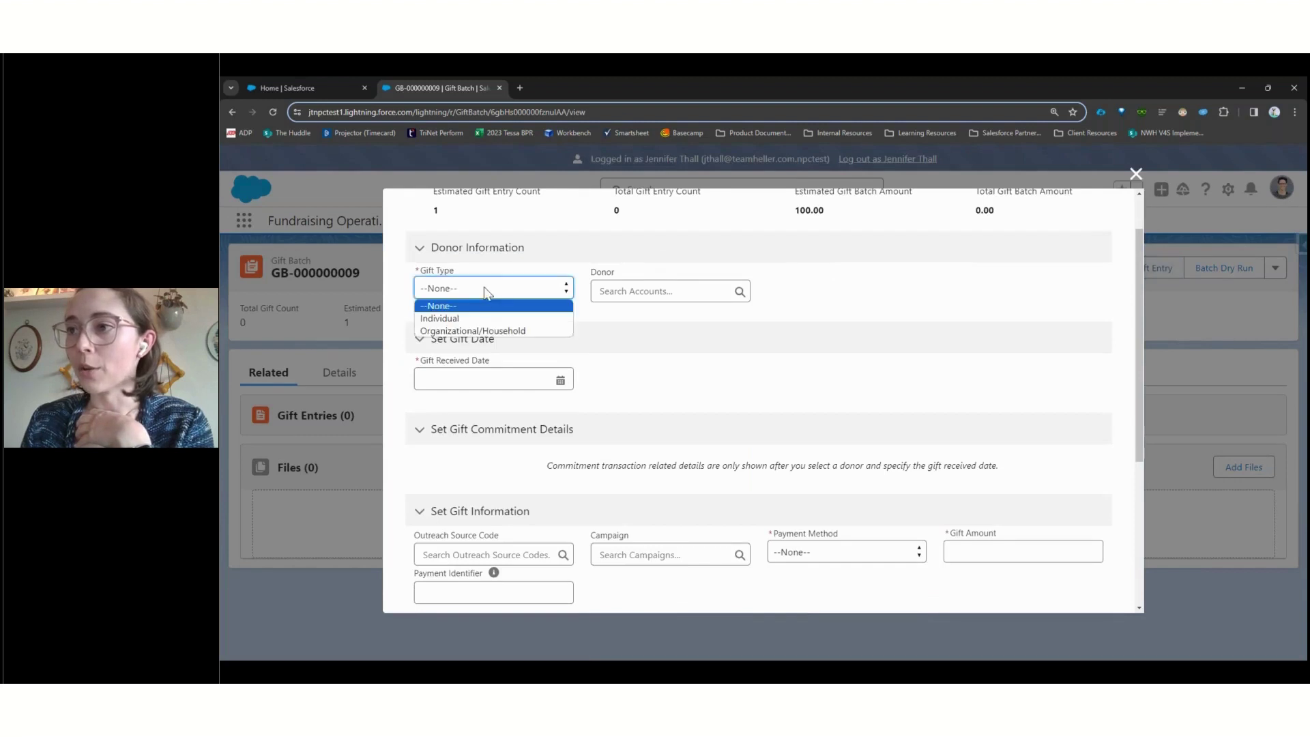
{"action": "left_click", "coordinate": [452, 318]}
{"action": "left_click", "coordinate": [645, 291]}
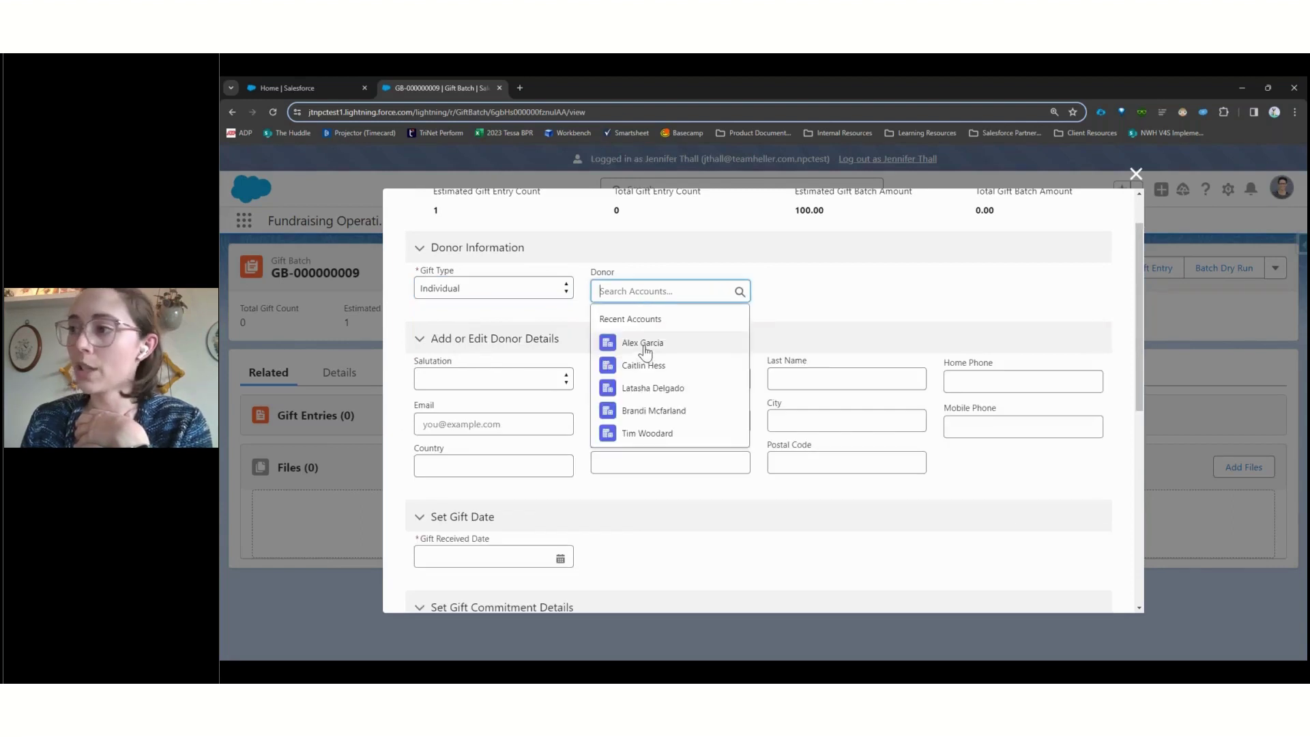
{"action": "left_click", "coordinate": [645, 343]}
{"action": "scroll", "coordinate": [592, 308], "scroll_direction": "down", "scroll_amount": 1}
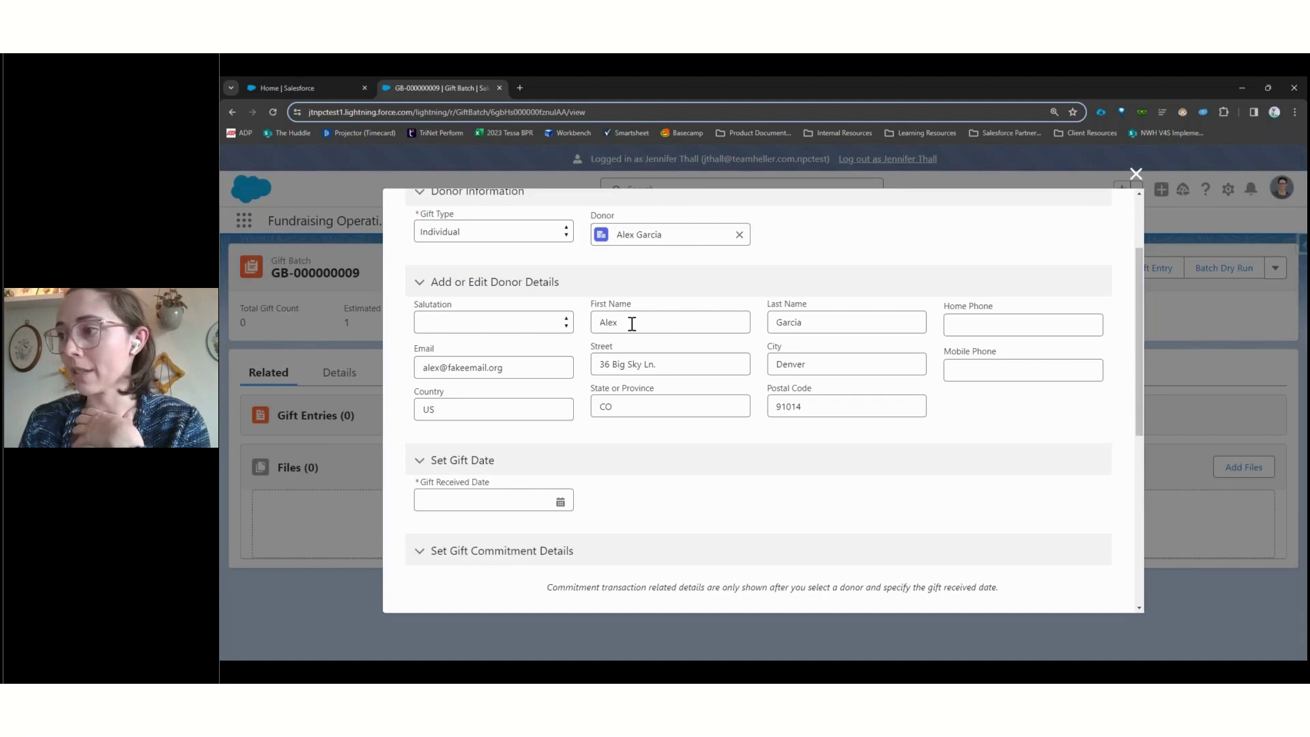
{"action": "scroll", "coordinate": [632, 324], "scroll_direction": "down", "scroll_amount": 3}
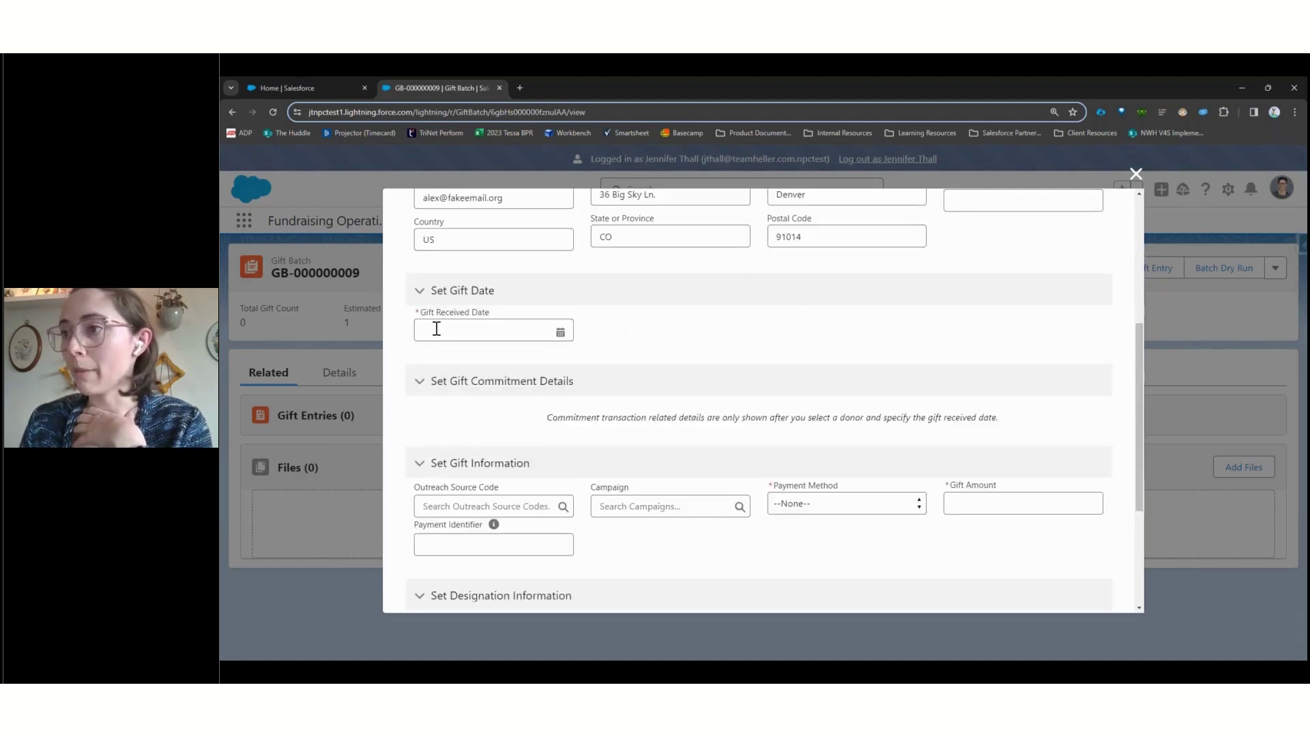
Step: Set the gift received date to Jan 17, 2024 and review the gift commitments section
{"action": "left_click", "coordinate": [479, 326]}
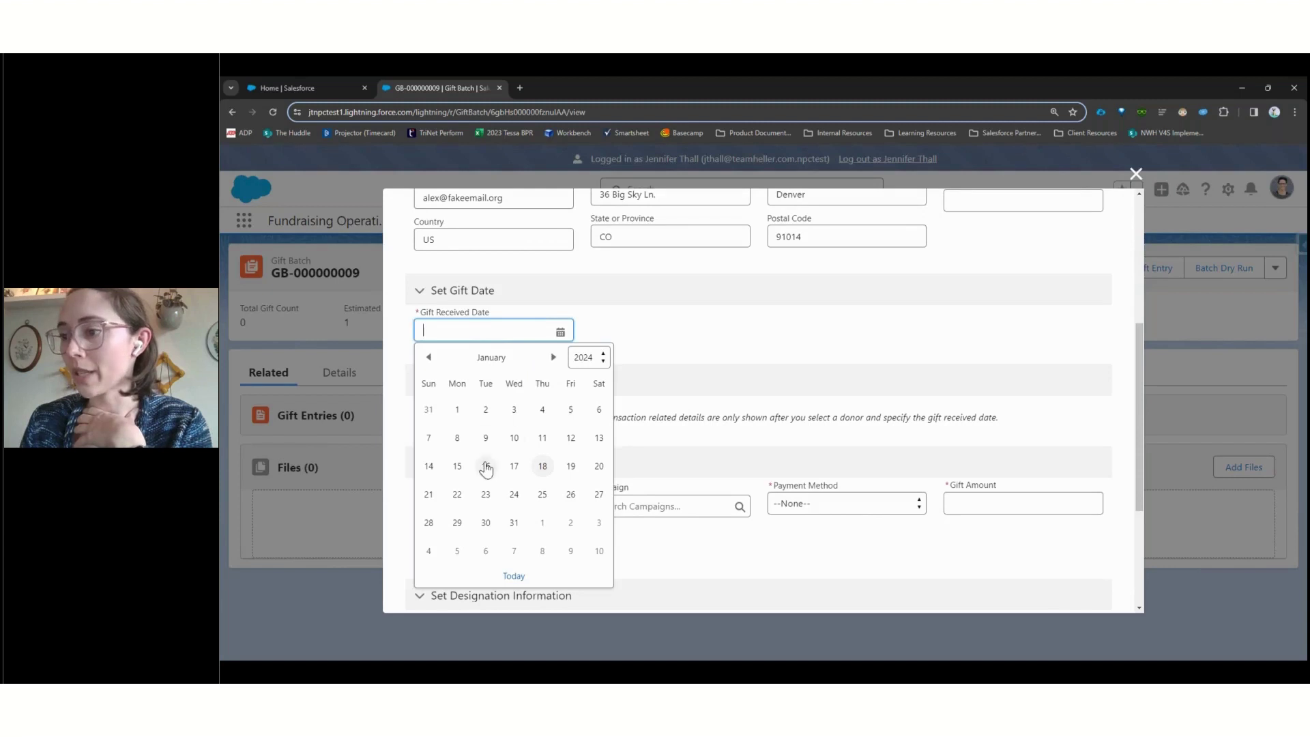
{"action": "left_click", "coordinate": [513, 465]}
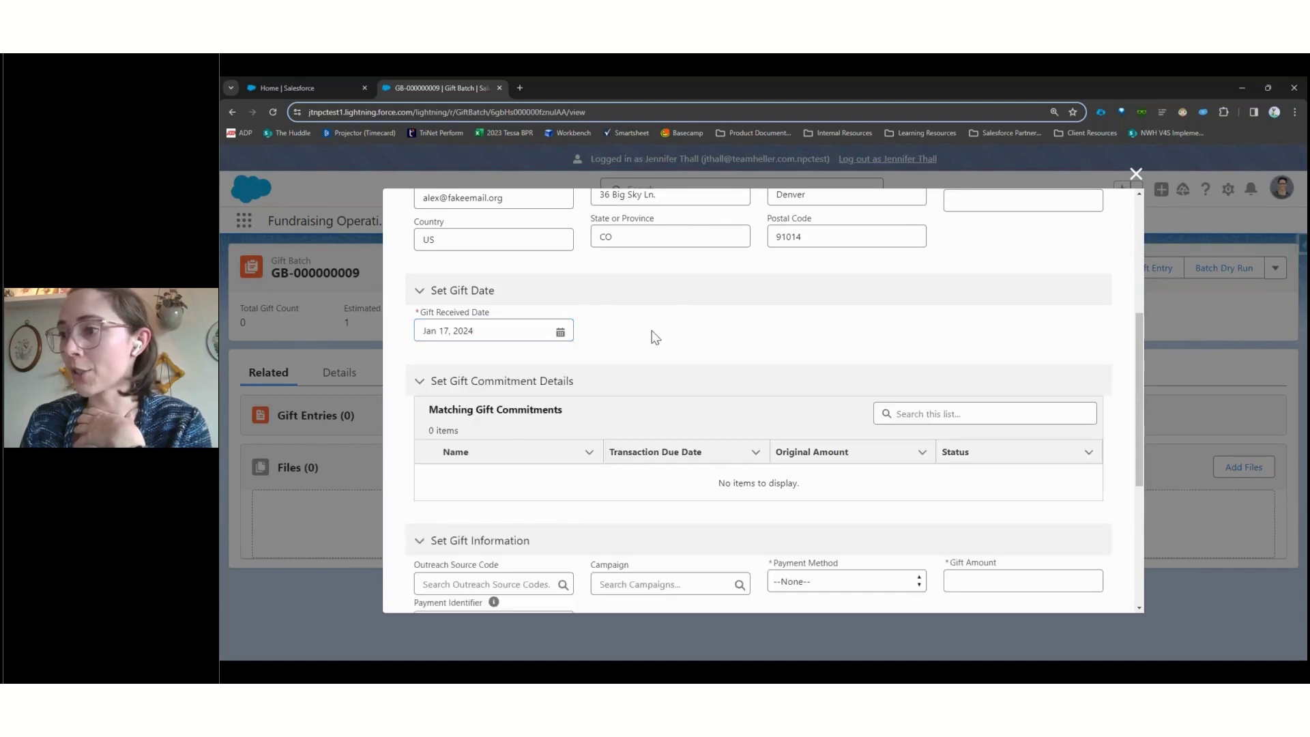
{"action": "scroll", "coordinate": [654, 337], "scroll_direction": "down", "scroll_amount": 2}
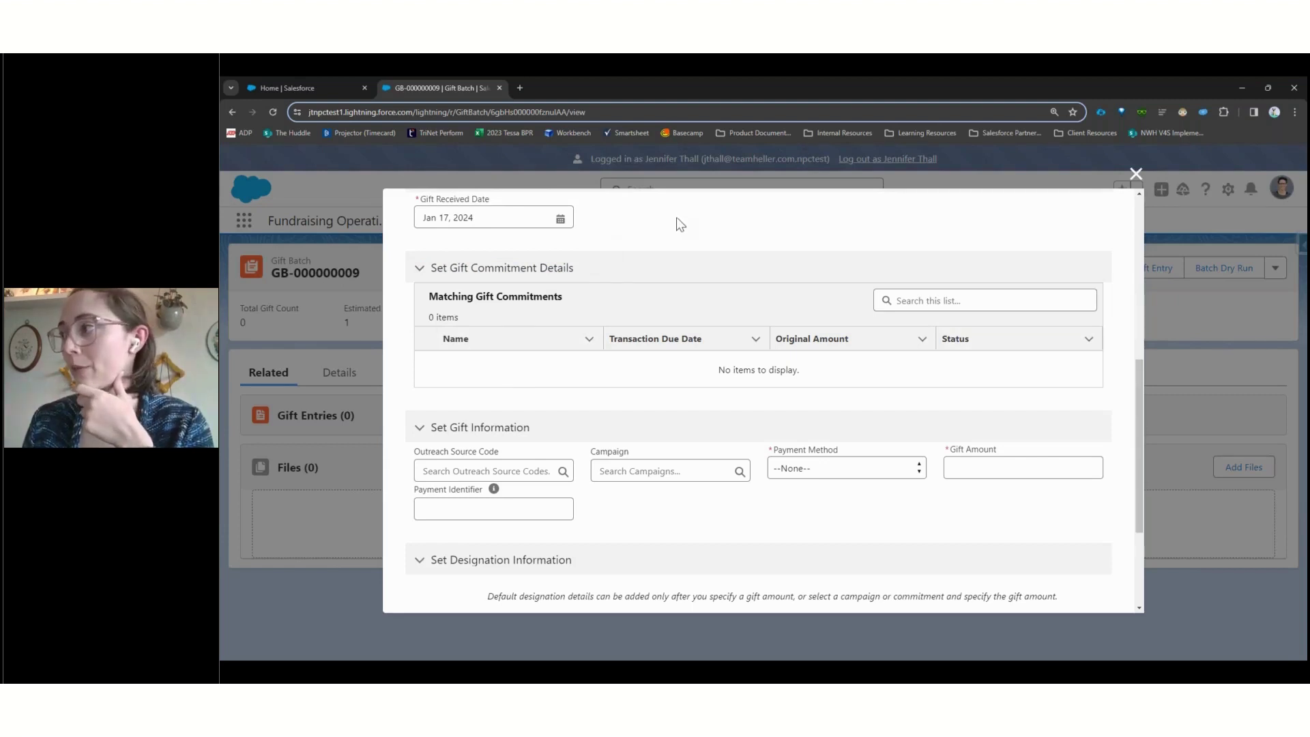
{"action": "scroll", "coordinate": [677, 217], "scroll_direction": "down", "scroll_amount": 3}
{"action": "scroll", "coordinate": [677, 217], "scroll_direction": "up", "scroll_amount": 1}
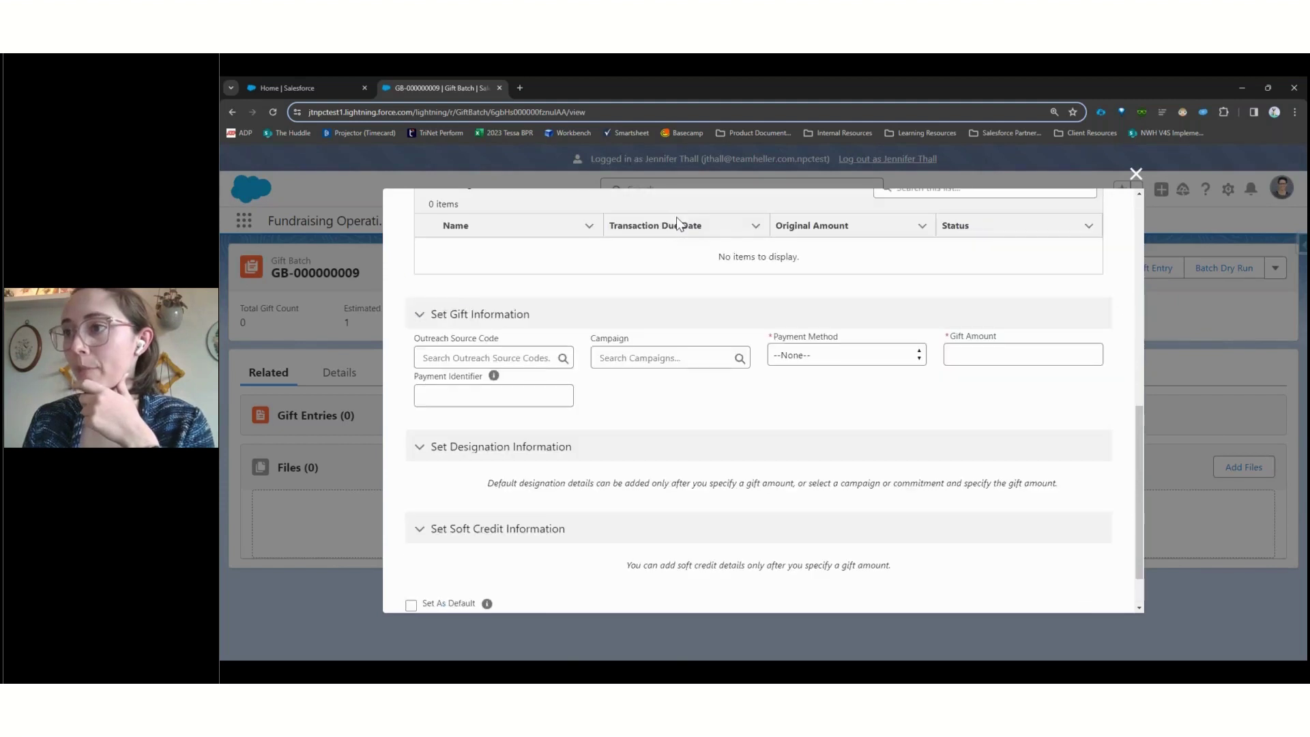
Step: Choose the Email / Food Access outreach source code and Check as payment method
{"action": "scroll", "coordinate": [578, 327], "scroll_direction": "down", "scroll_amount": 1}
{"action": "left_click", "coordinate": [508, 301]}
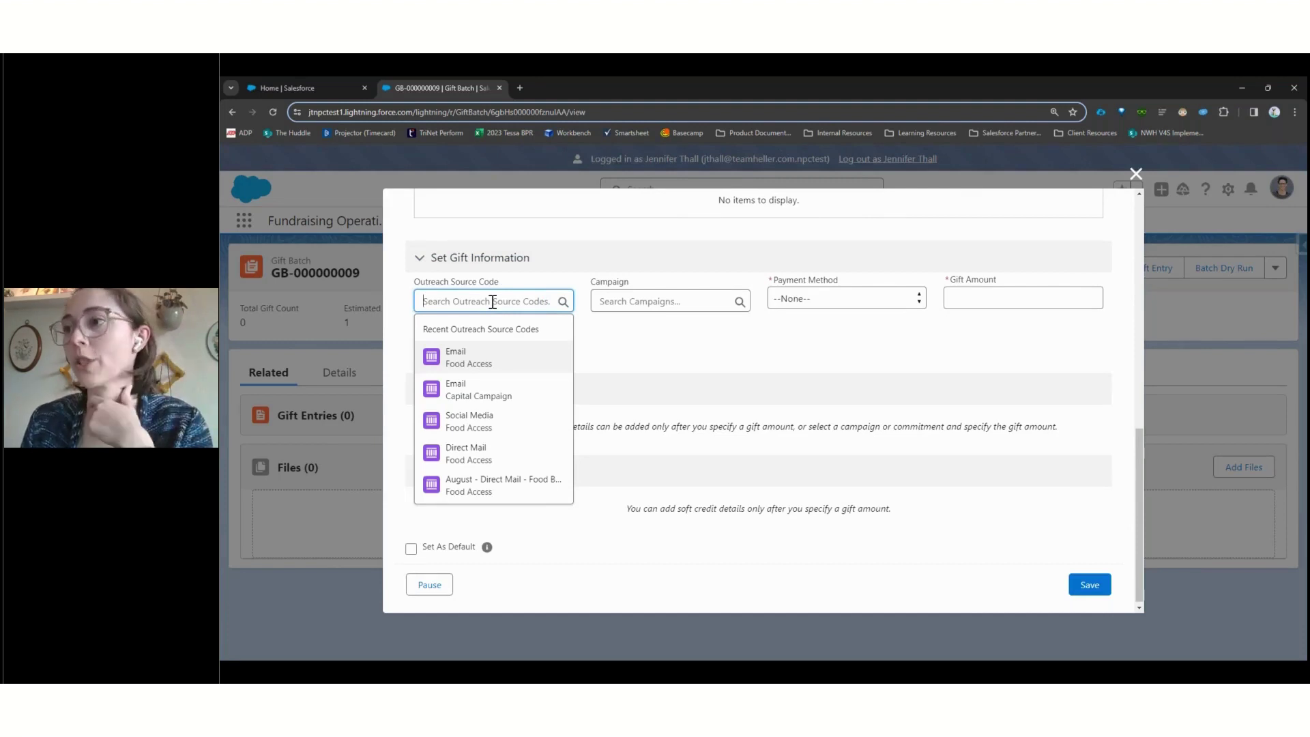
{"action": "left_click", "coordinate": [464, 357]}
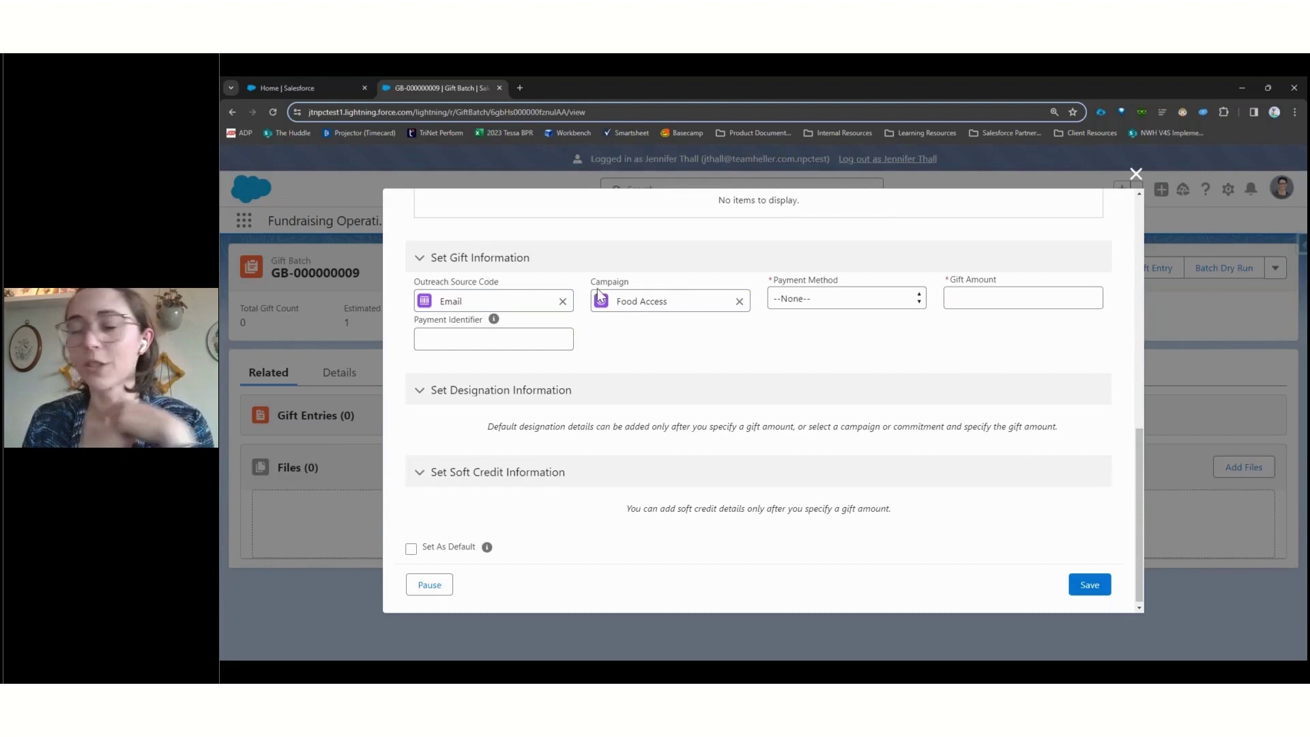
{"action": "left_click", "coordinate": [791, 298]}
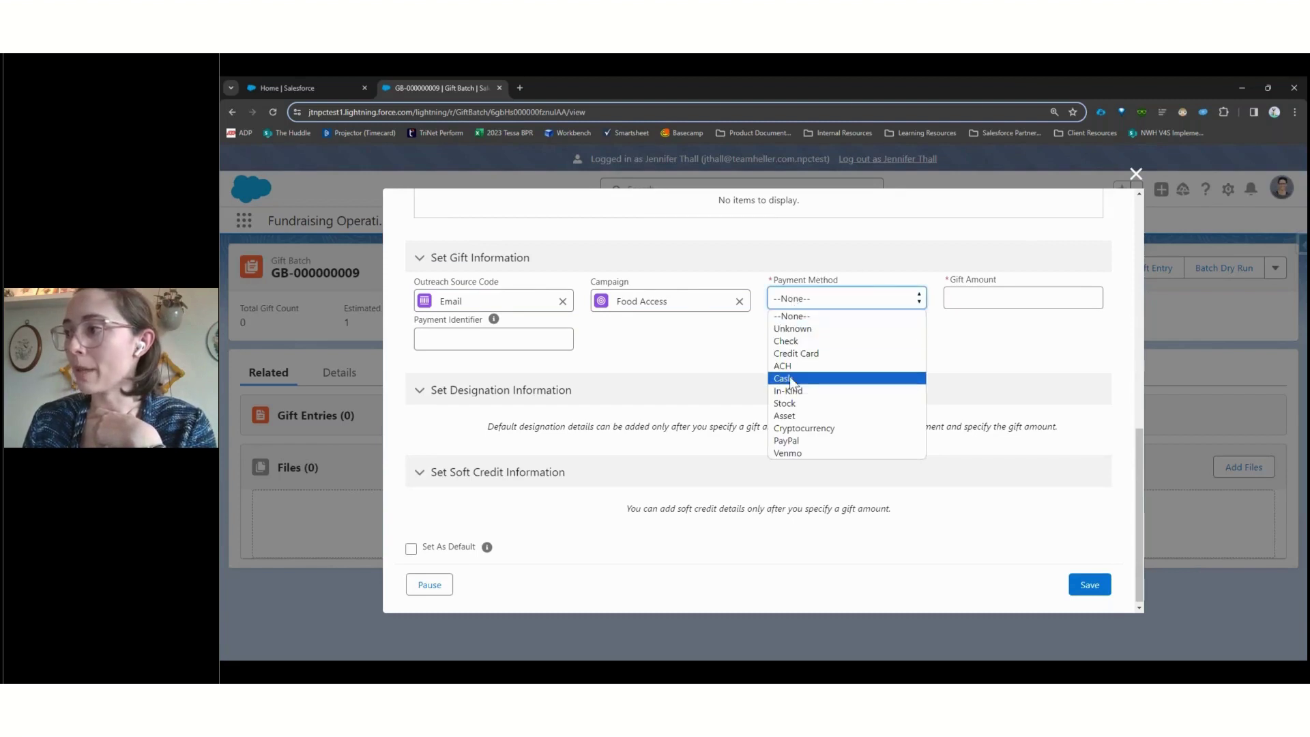
{"action": "left_click", "coordinate": [788, 341]}
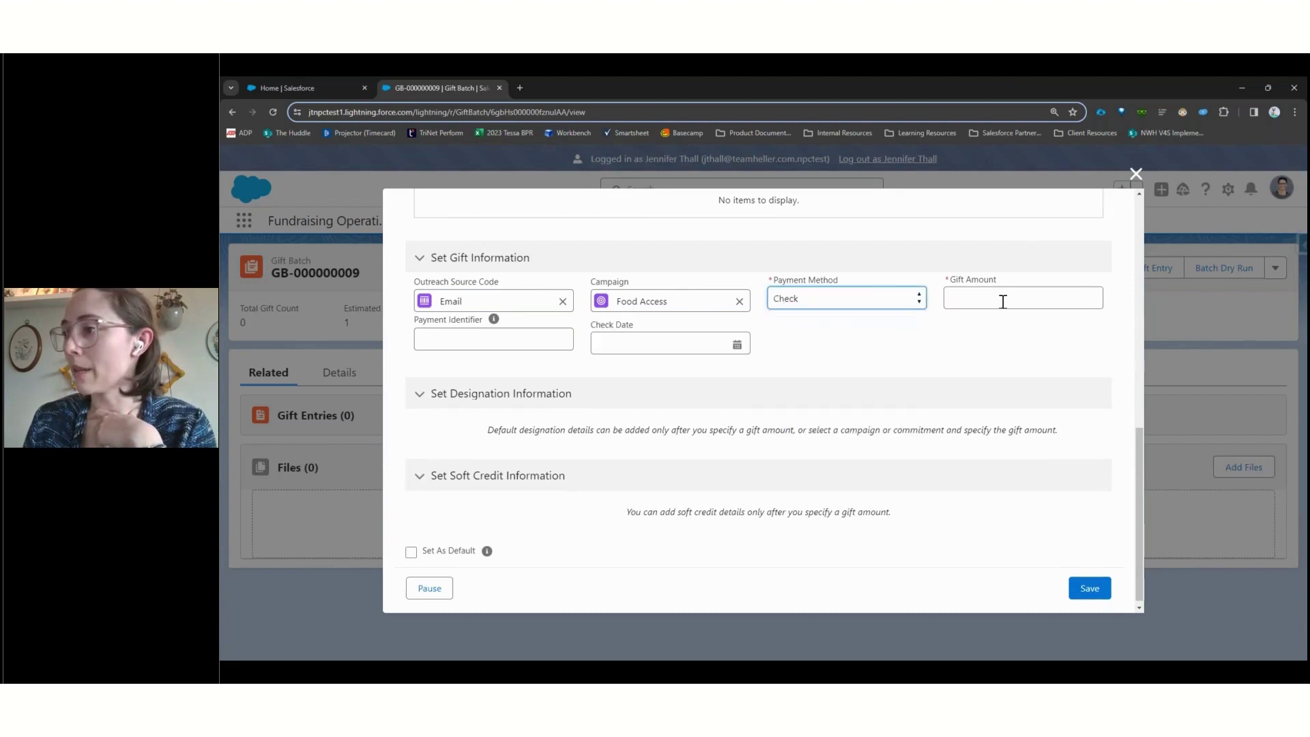
{"action": "left_click", "coordinate": [648, 328]}
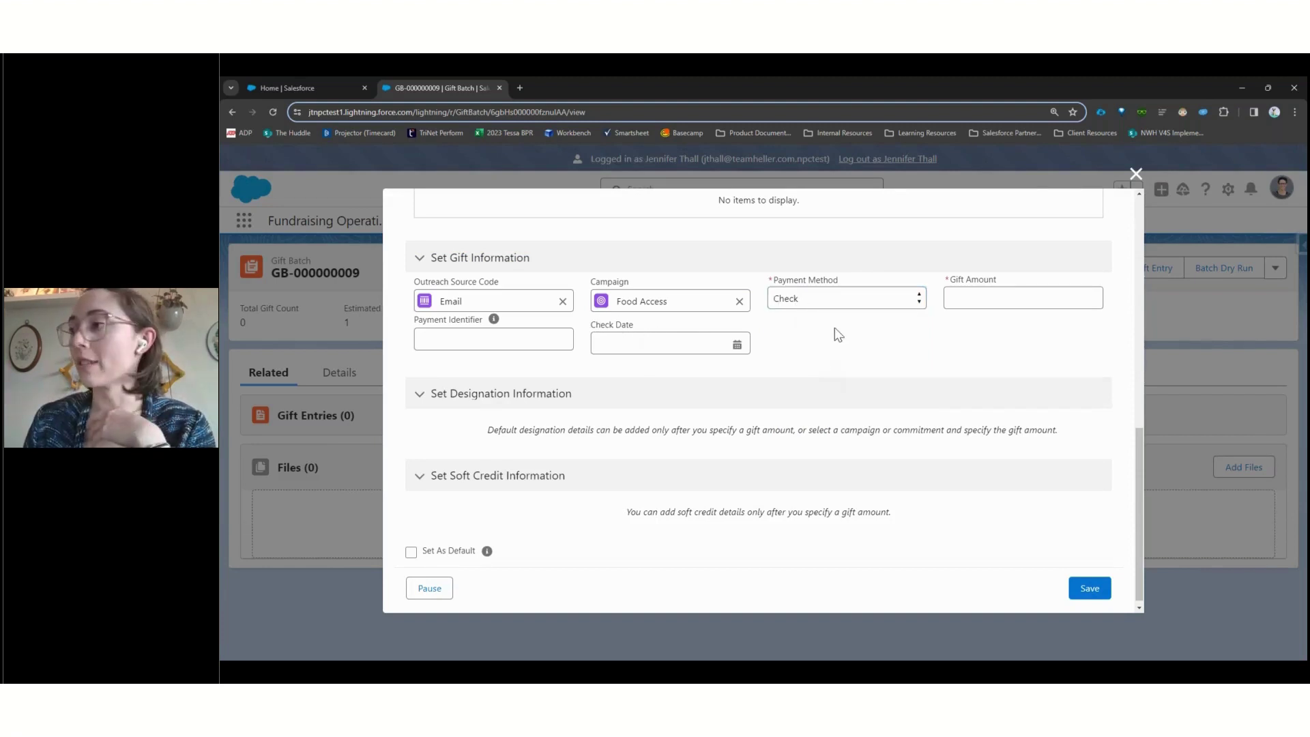
Step: Enter gift amount 100.00, payment identifier 2334 and check date Jan 17, 2024
{"action": "left_click", "coordinate": [969, 299]}
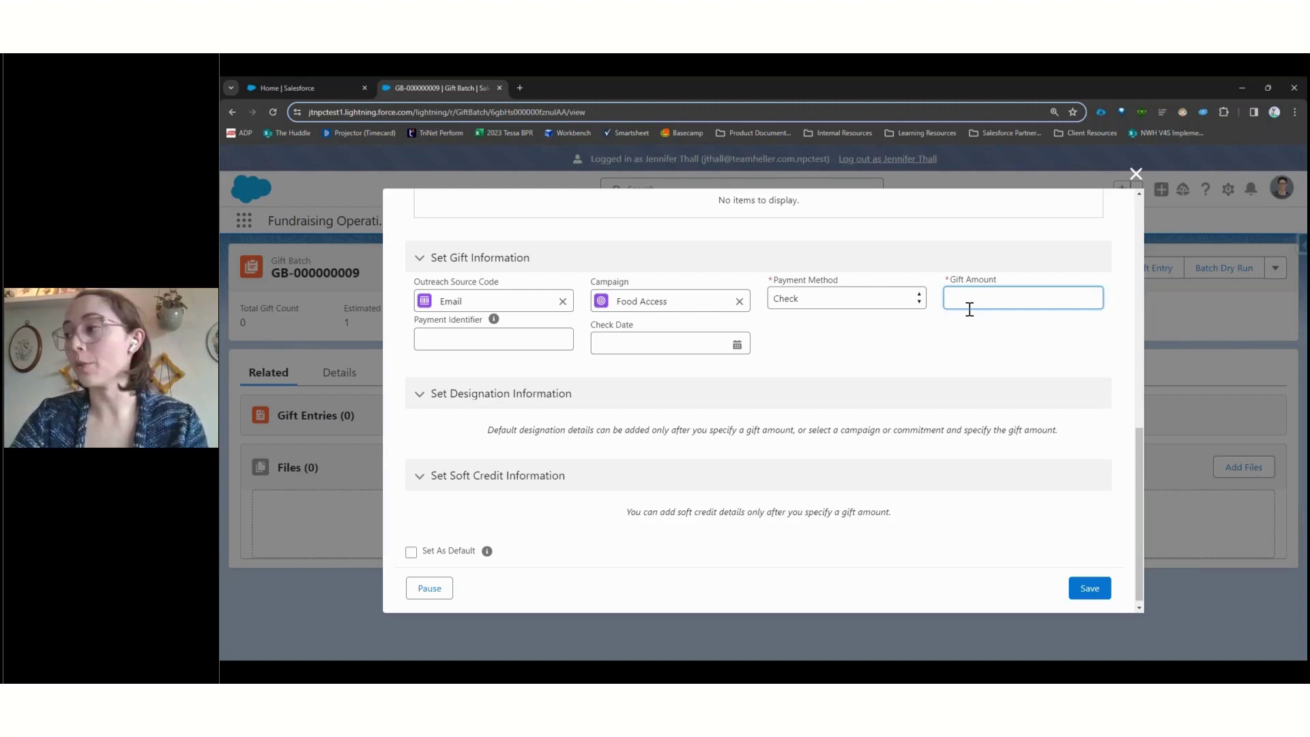
{"action": "type", "text": "100.00"}
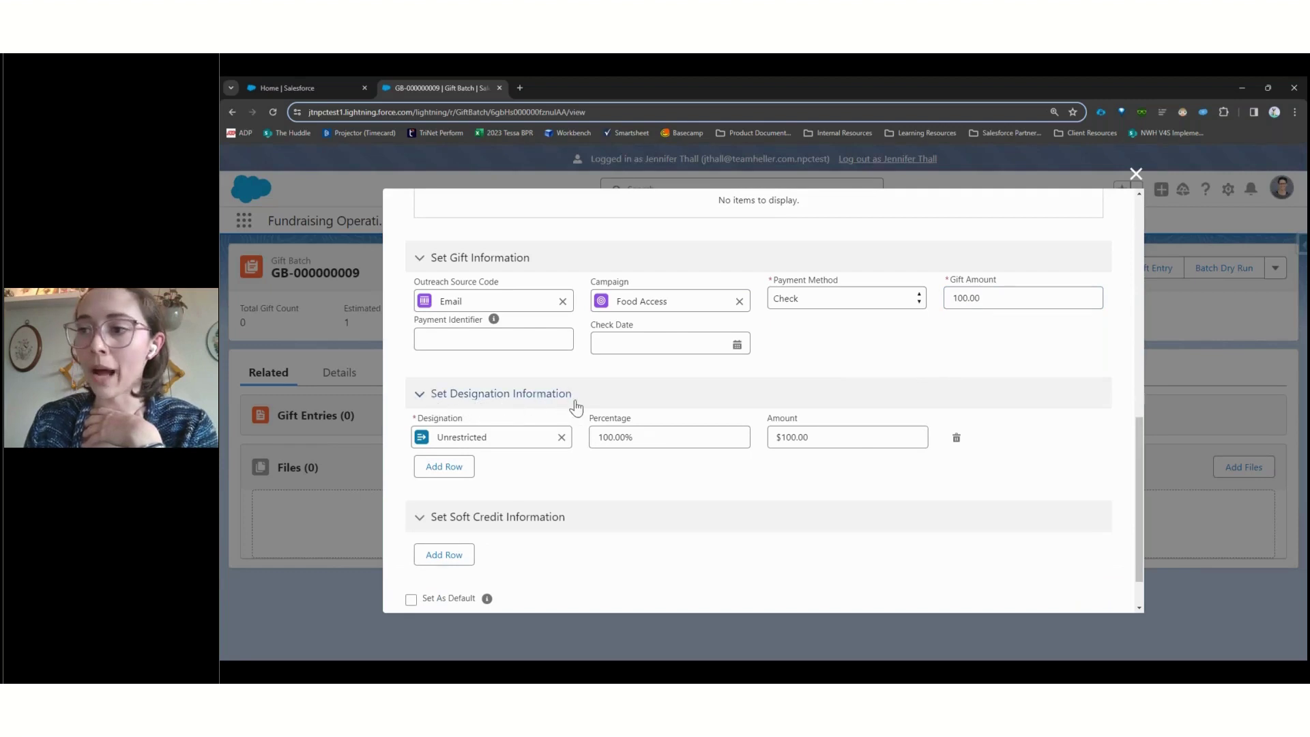
{"action": "scroll", "coordinate": [579, 411], "scroll_direction": "down", "scroll_amount": 1}
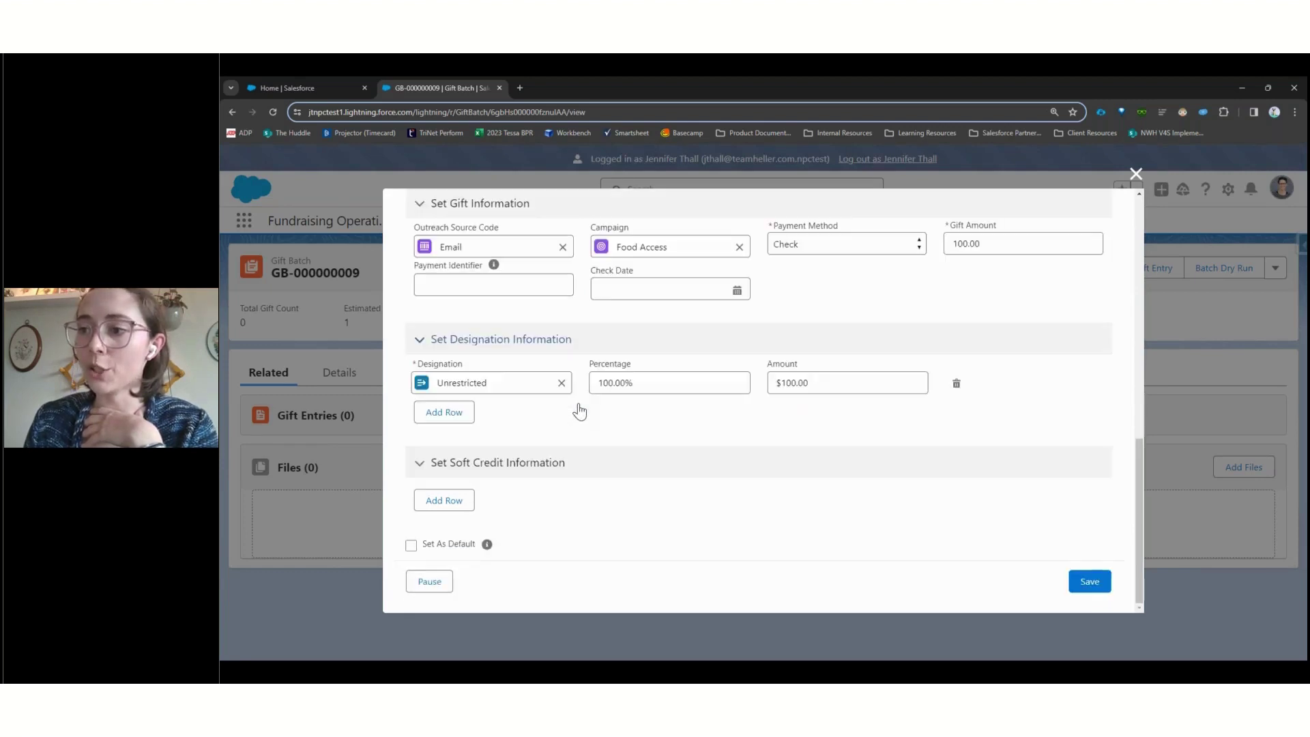
{"action": "scroll", "coordinate": [512, 388], "scroll_direction": "up", "scroll_amount": 1}
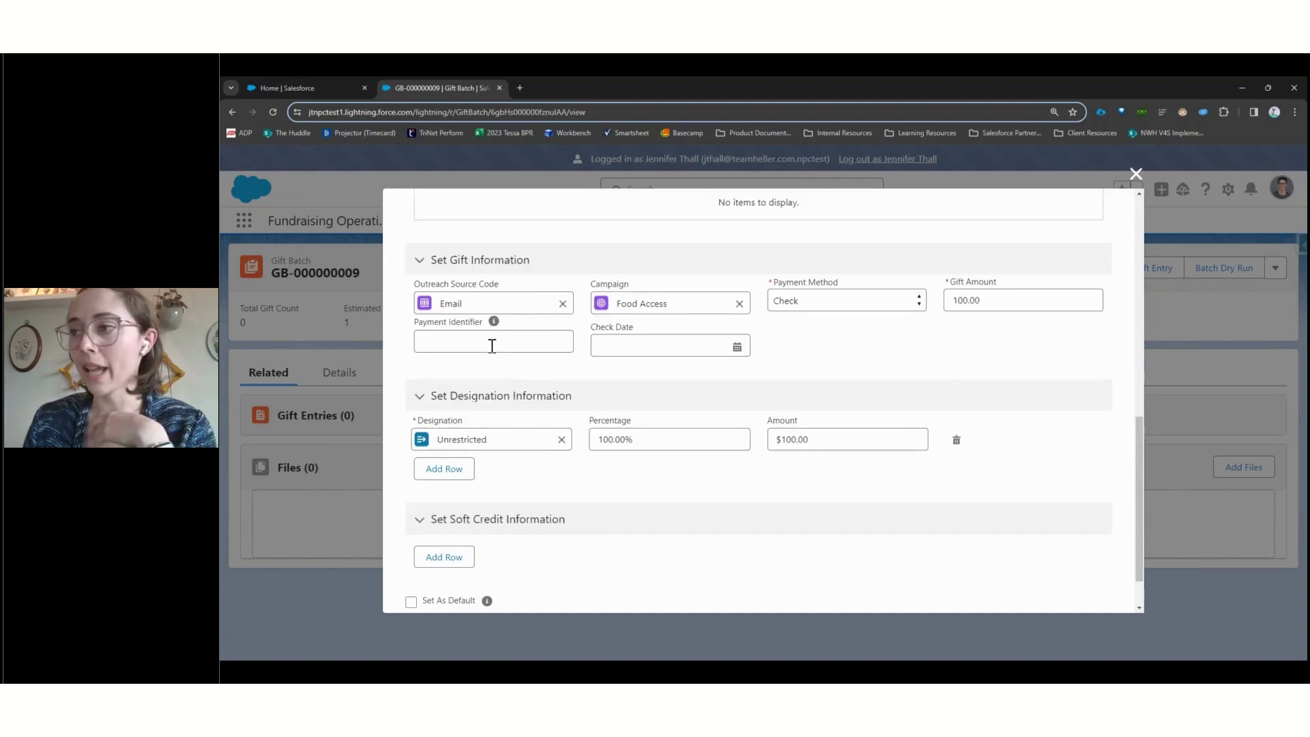
{"action": "scroll", "coordinate": [493, 348], "scroll_direction": "down", "scroll_amount": 1}
{"action": "left_click", "coordinate": [501, 287]}
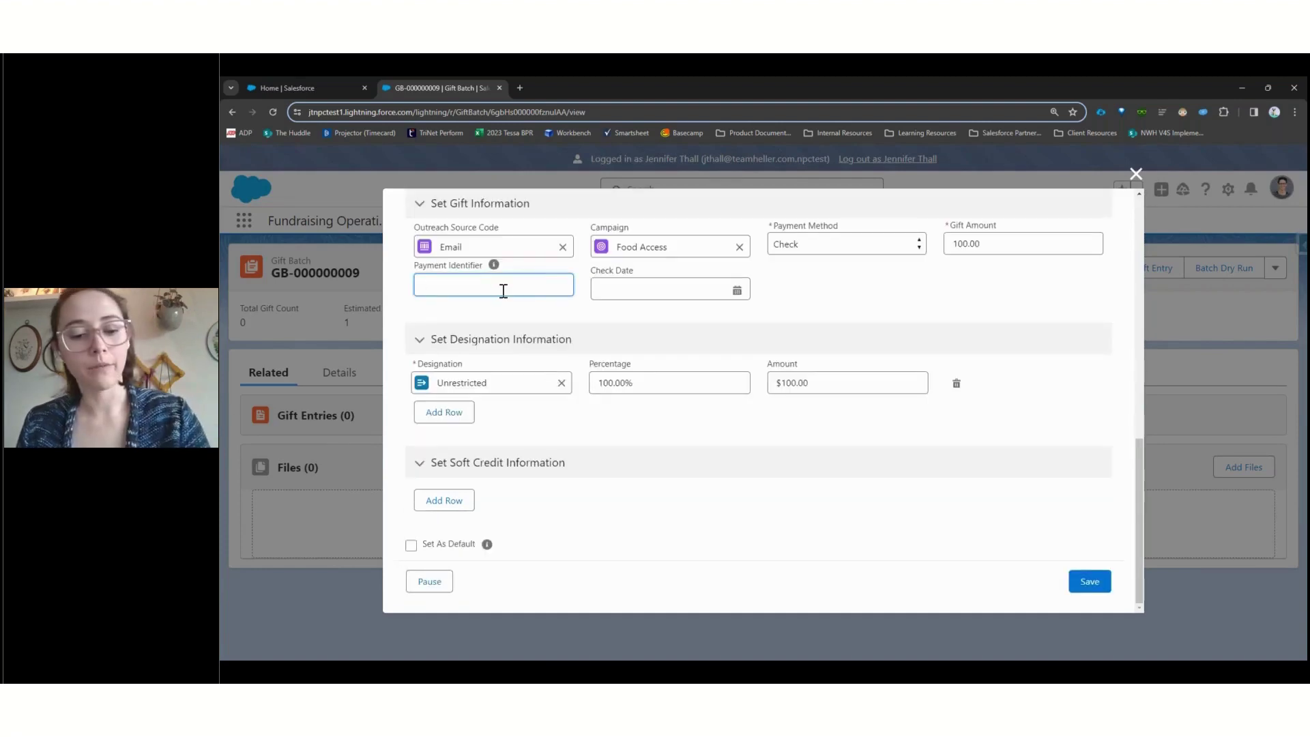
{"action": "type", "text": "2334"}
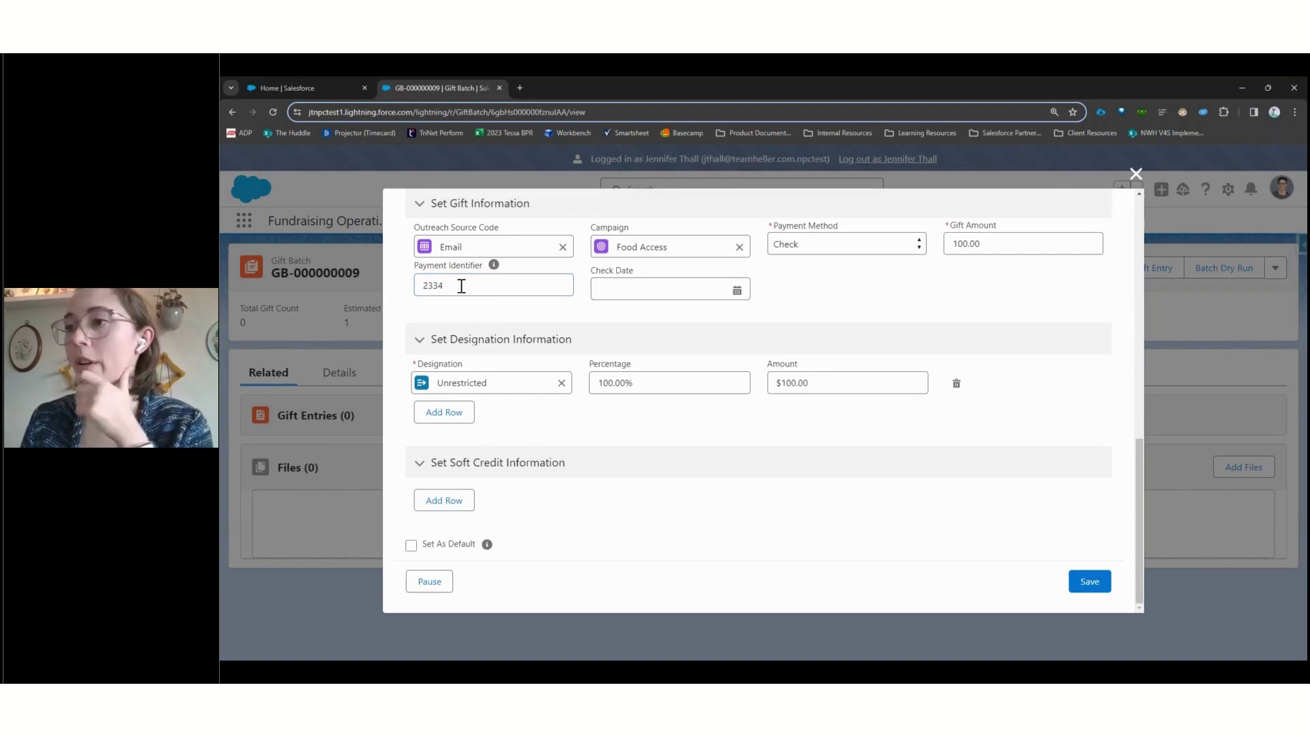
{"action": "left_click", "coordinate": [630, 285]}
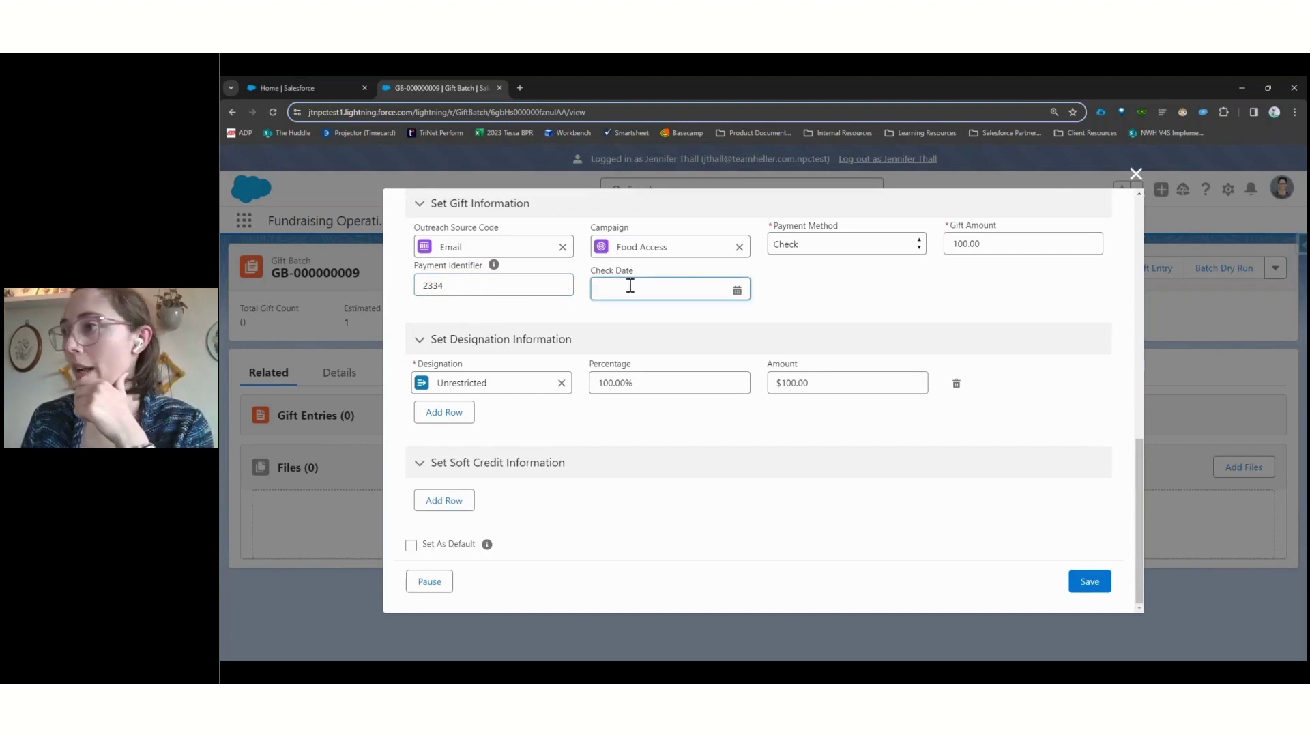
{"action": "left_click", "coordinate": [690, 427]}
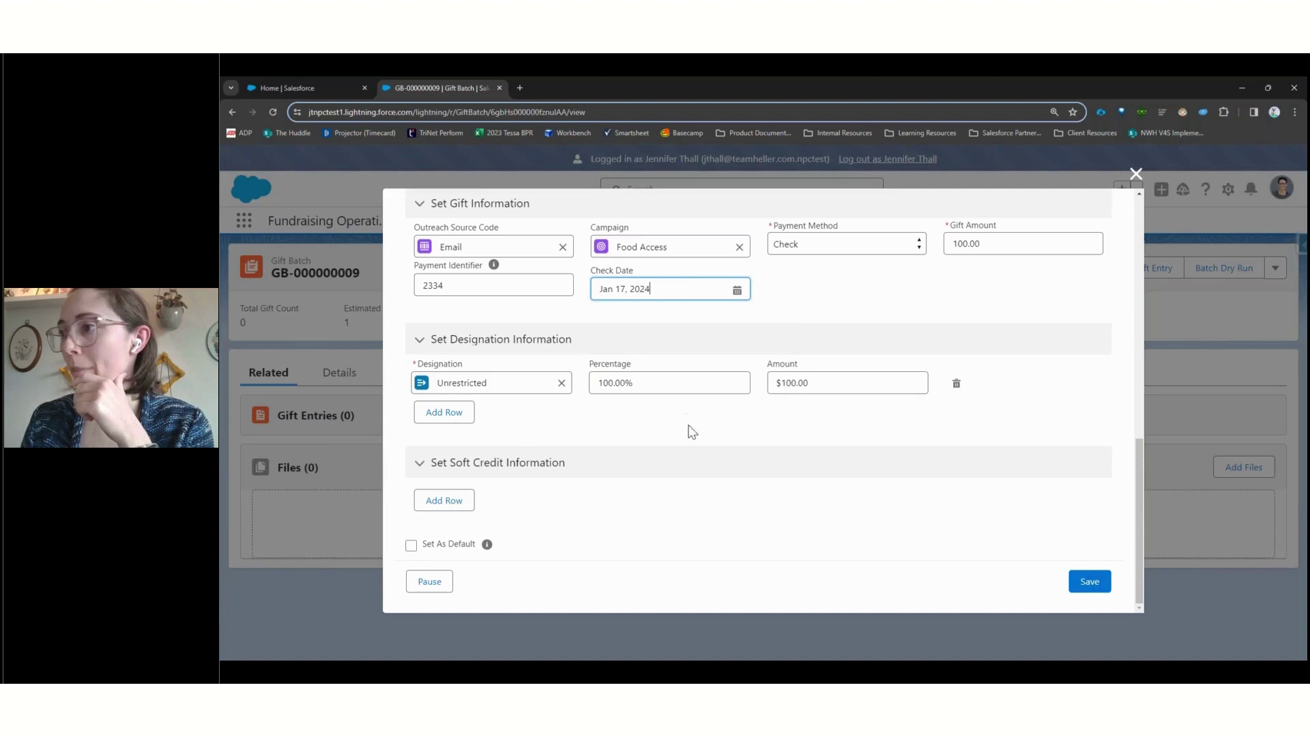
{"action": "left_click", "coordinate": [608, 309]}
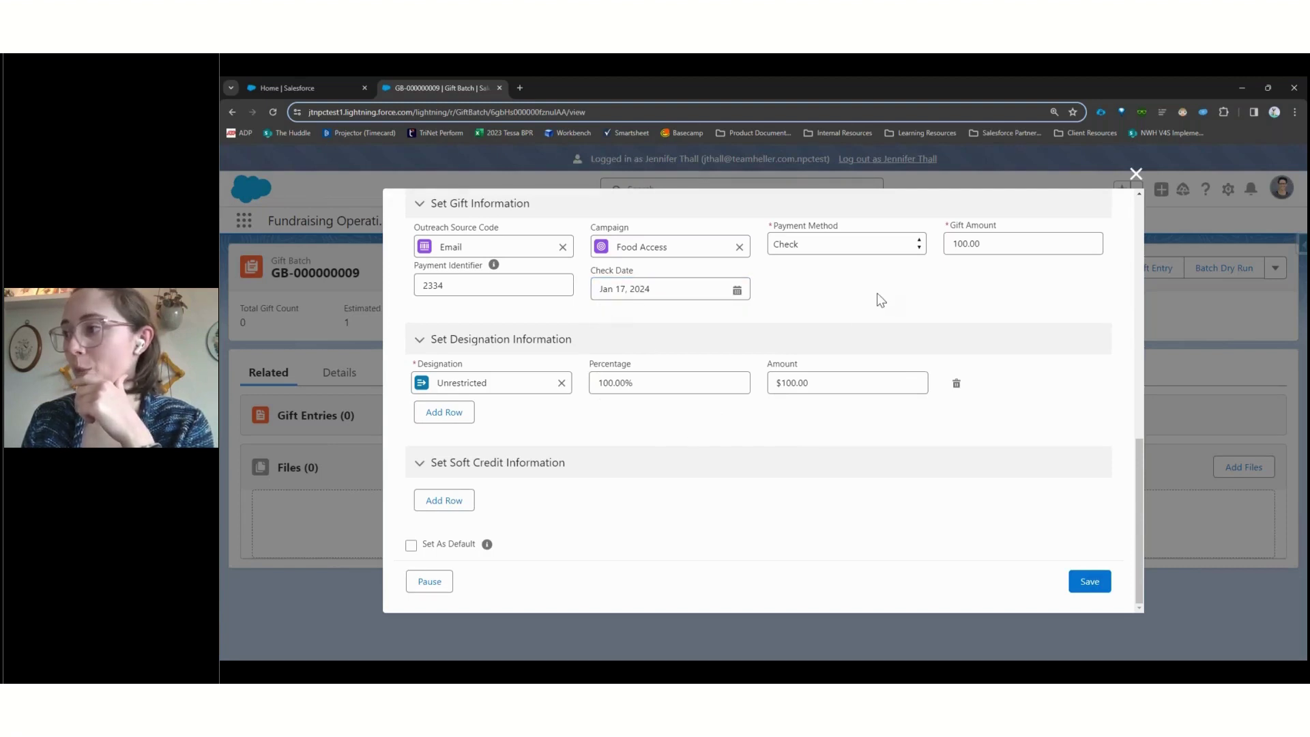
{"action": "left_click", "coordinate": [444, 412]}
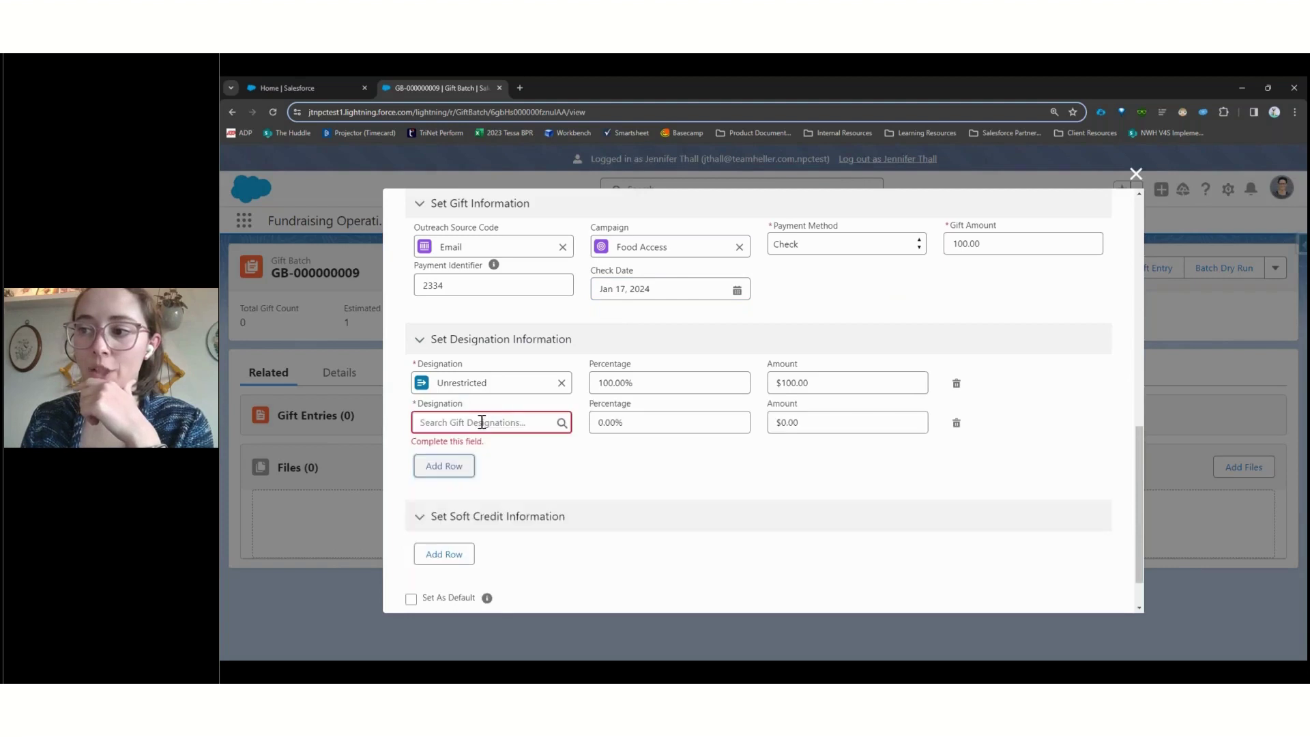
{"action": "left_click", "coordinate": [481, 423]}
{"action": "left_click", "coordinate": [467, 506]}
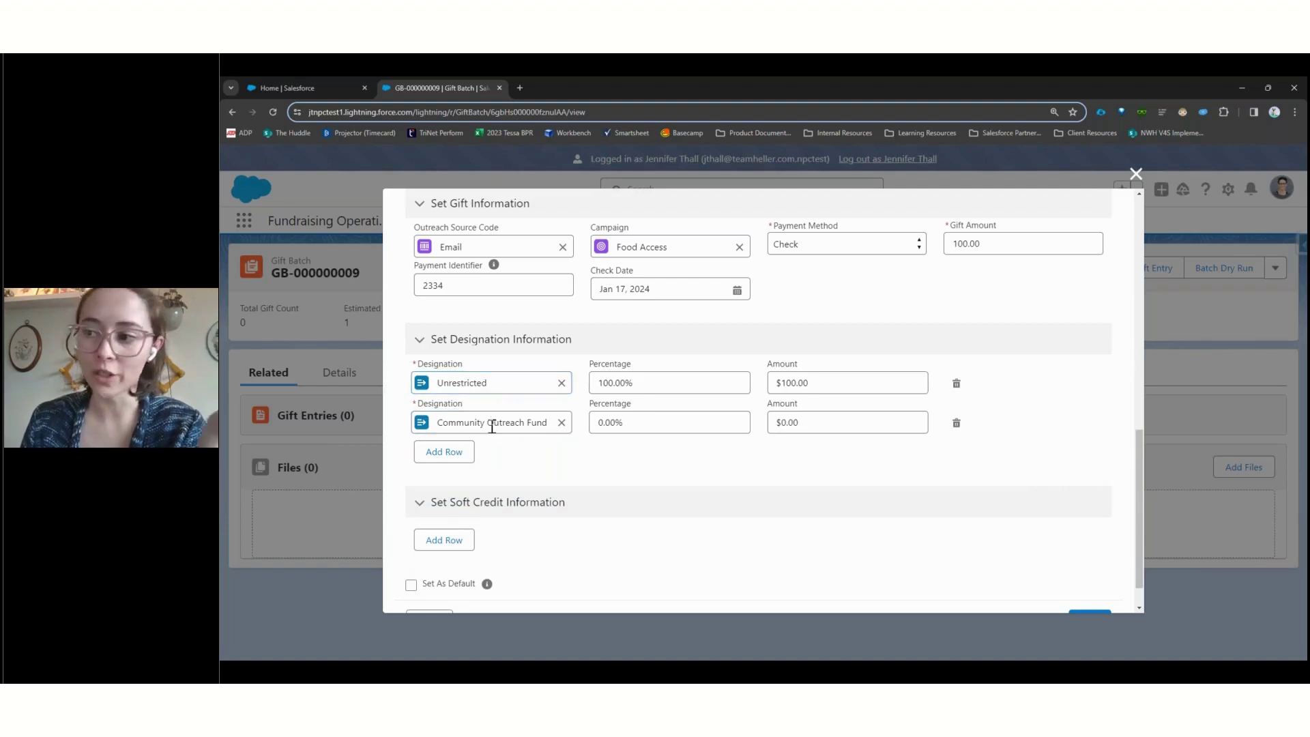
{"action": "left_click", "coordinate": [652, 422]}
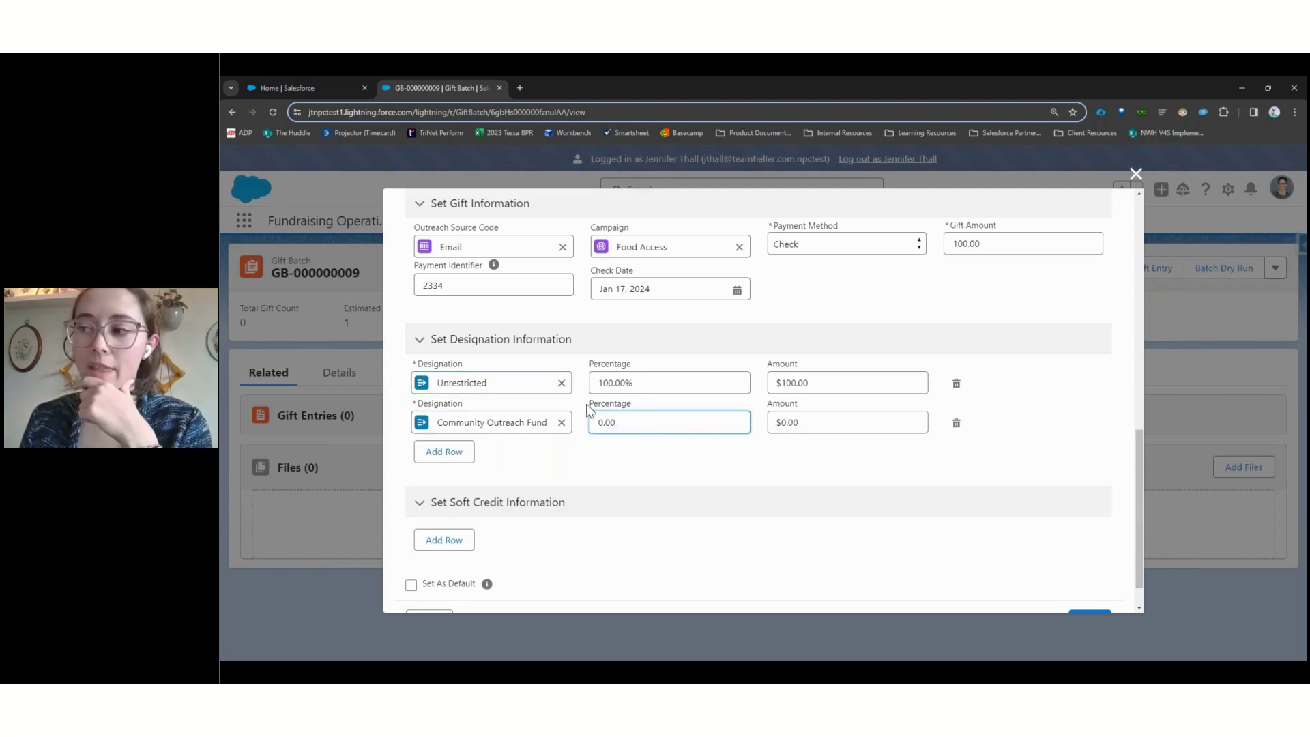
{"action": "left_click", "coordinate": [955, 423]}
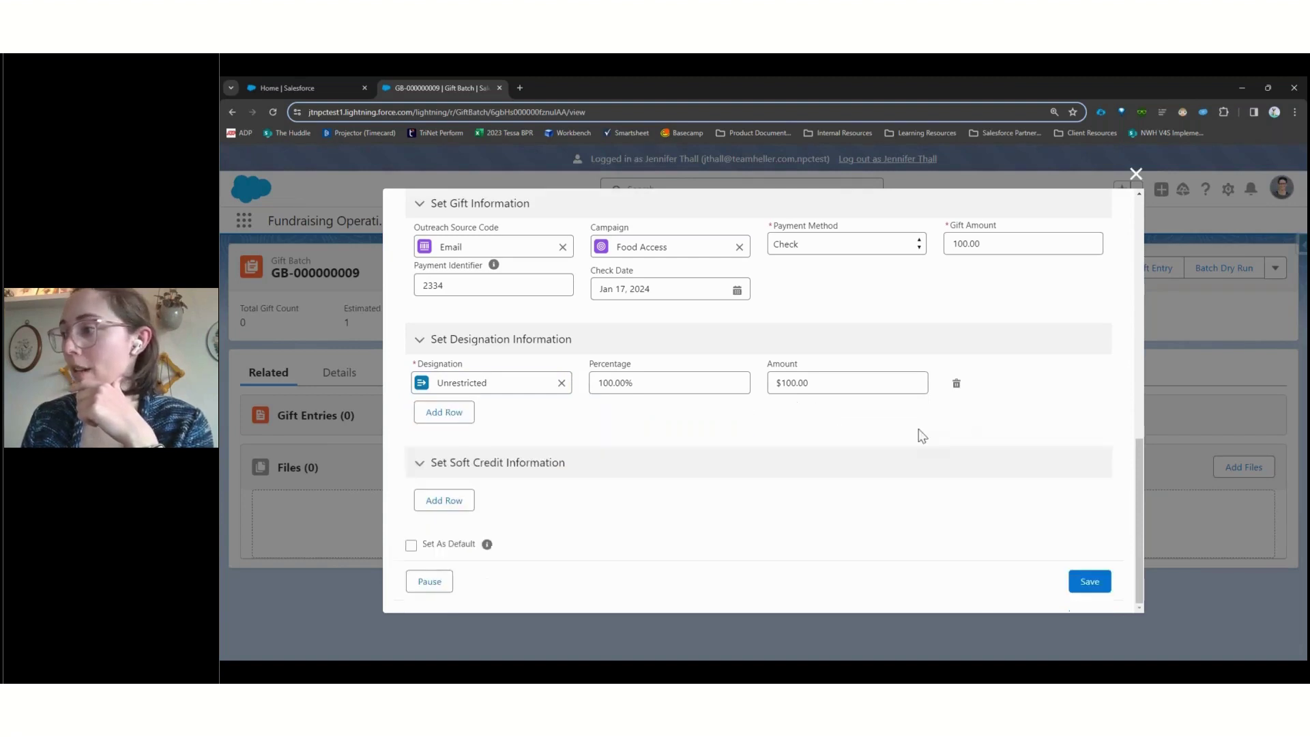
{"action": "left_click", "coordinate": [451, 501]}
{"action": "scroll", "coordinate": [513, 471], "scroll_direction": "down", "scroll_amount": 2}
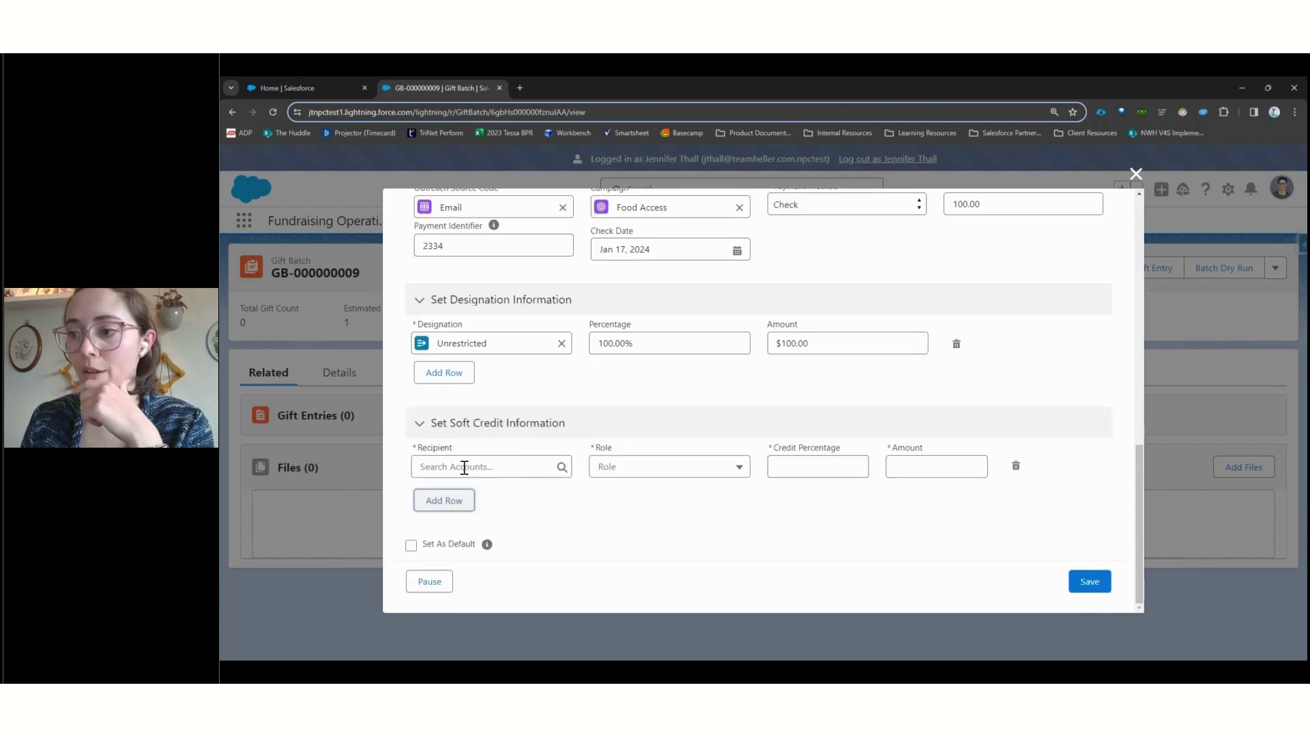
{"action": "left_click", "coordinate": [503, 468]}
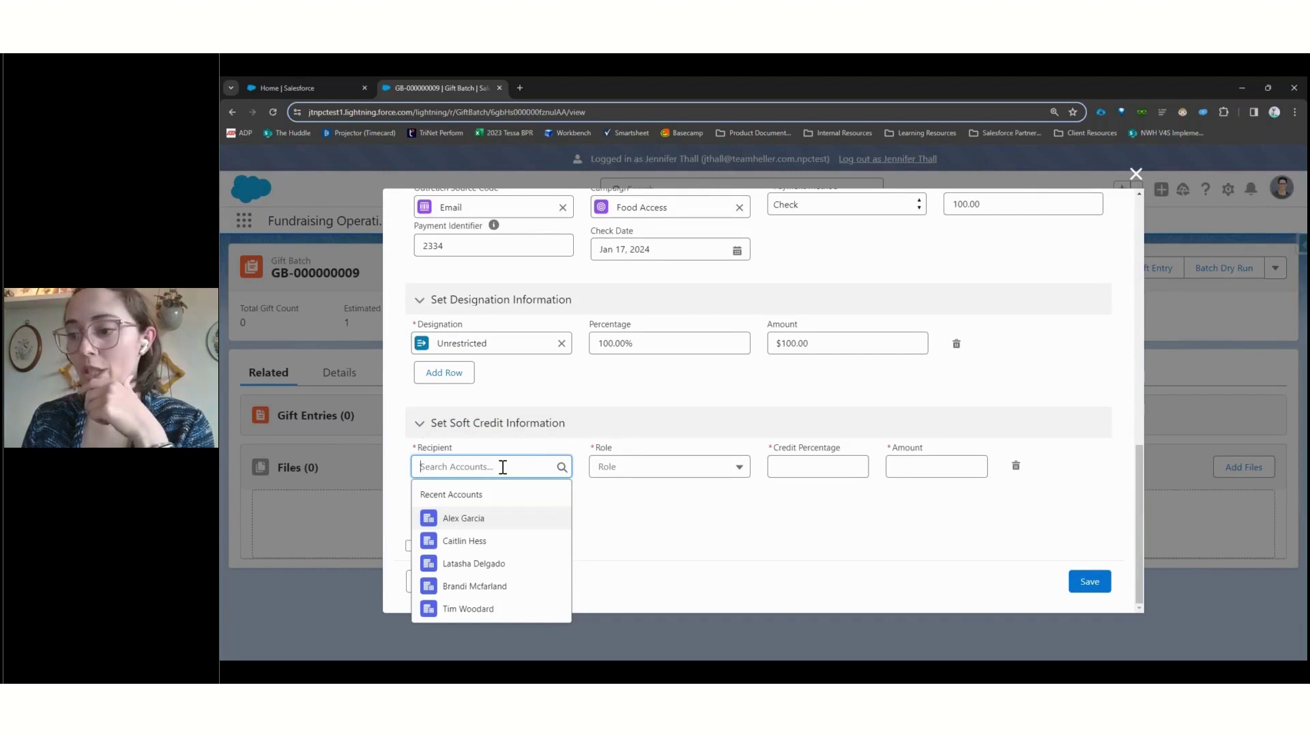
{"action": "left_click", "coordinate": [477, 564]}
{"action": "left_click", "coordinate": [646, 470]}
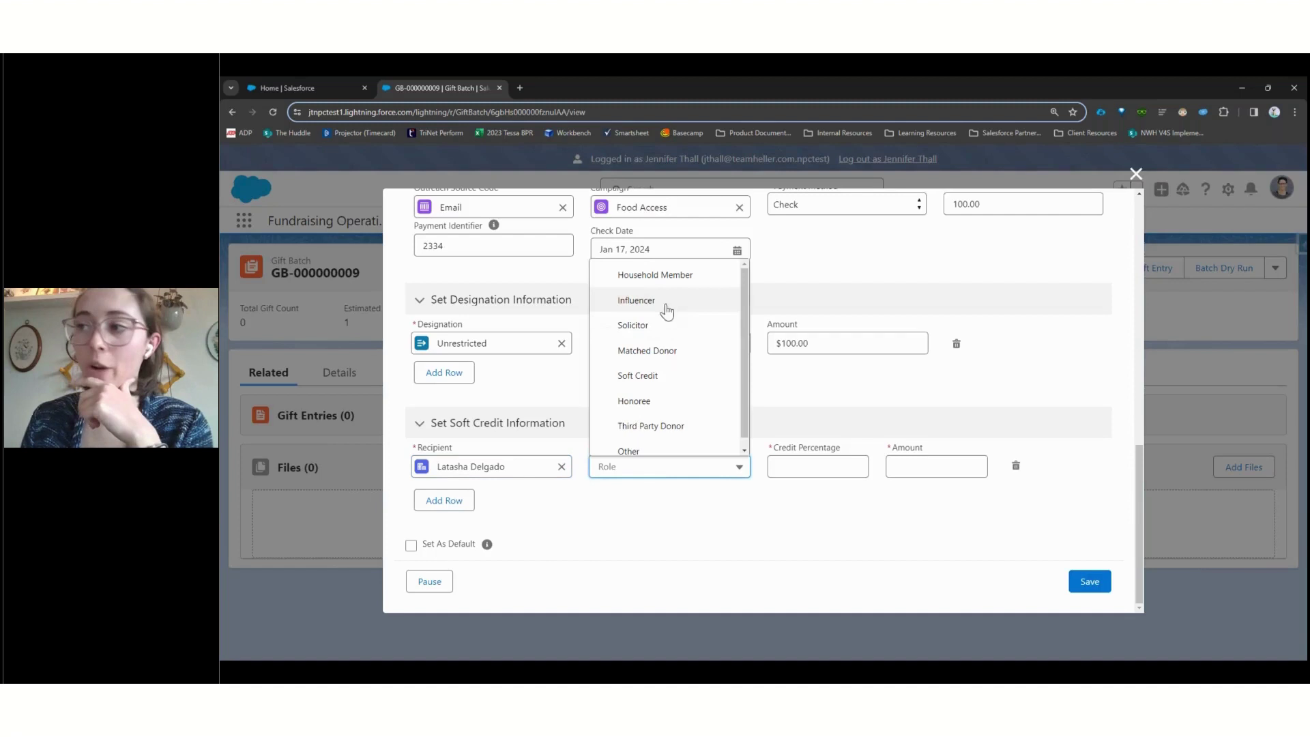
{"action": "scroll", "coordinate": [650, 293], "scroll_direction": "down", "scroll_amount": 1}
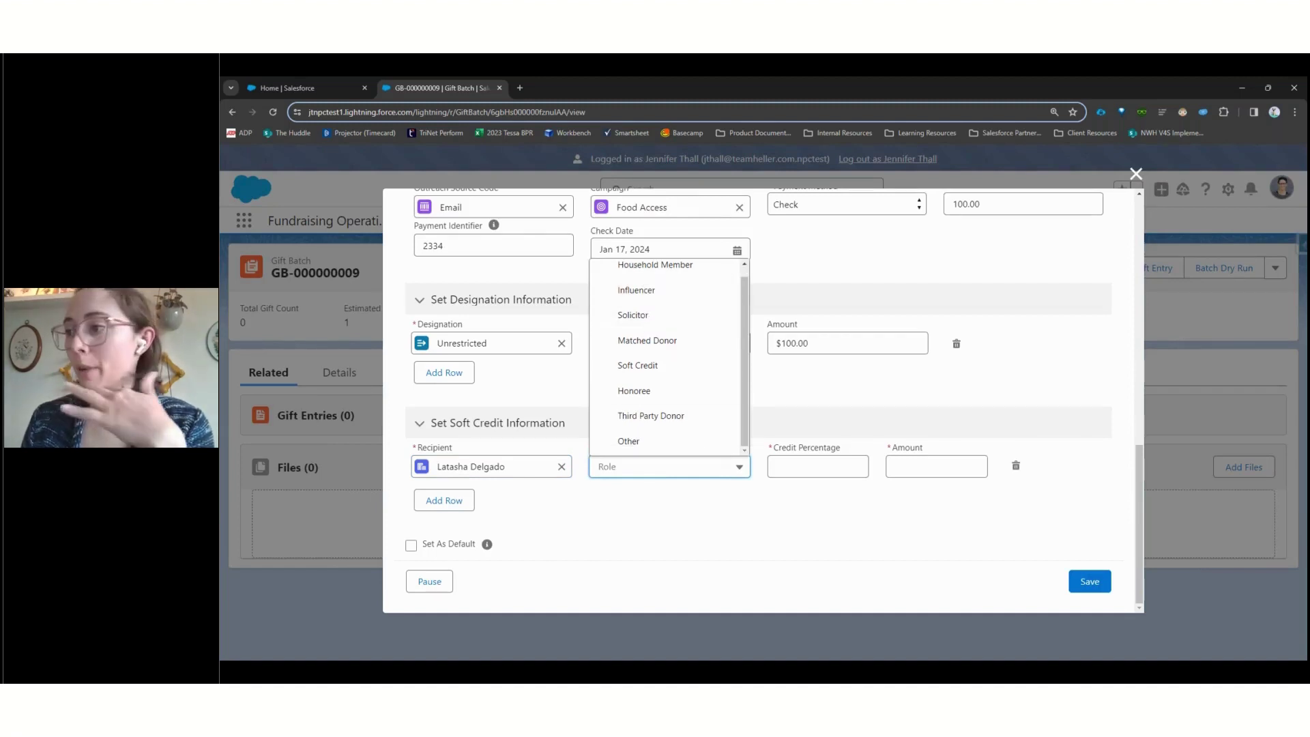
{"action": "left_click", "coordinate": [707, 497]}
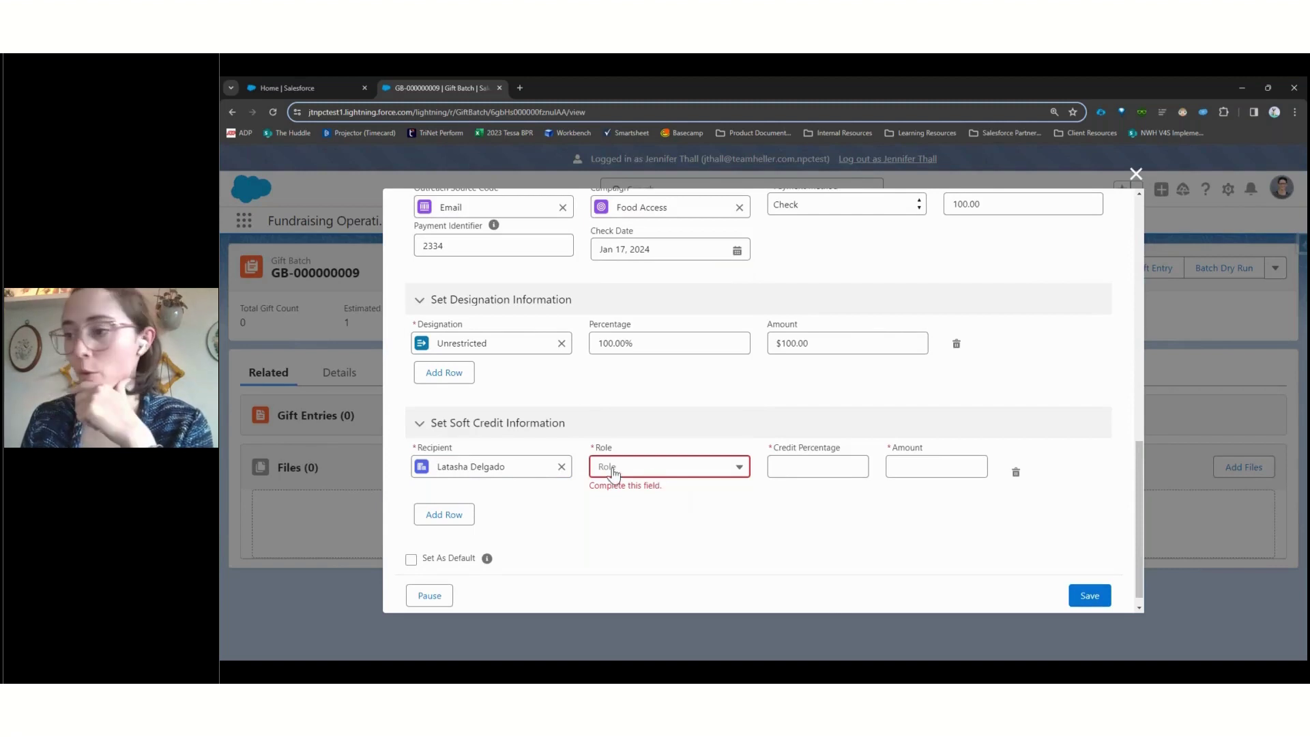
{"action": "left_click", "coordinate": [1015, 473]}
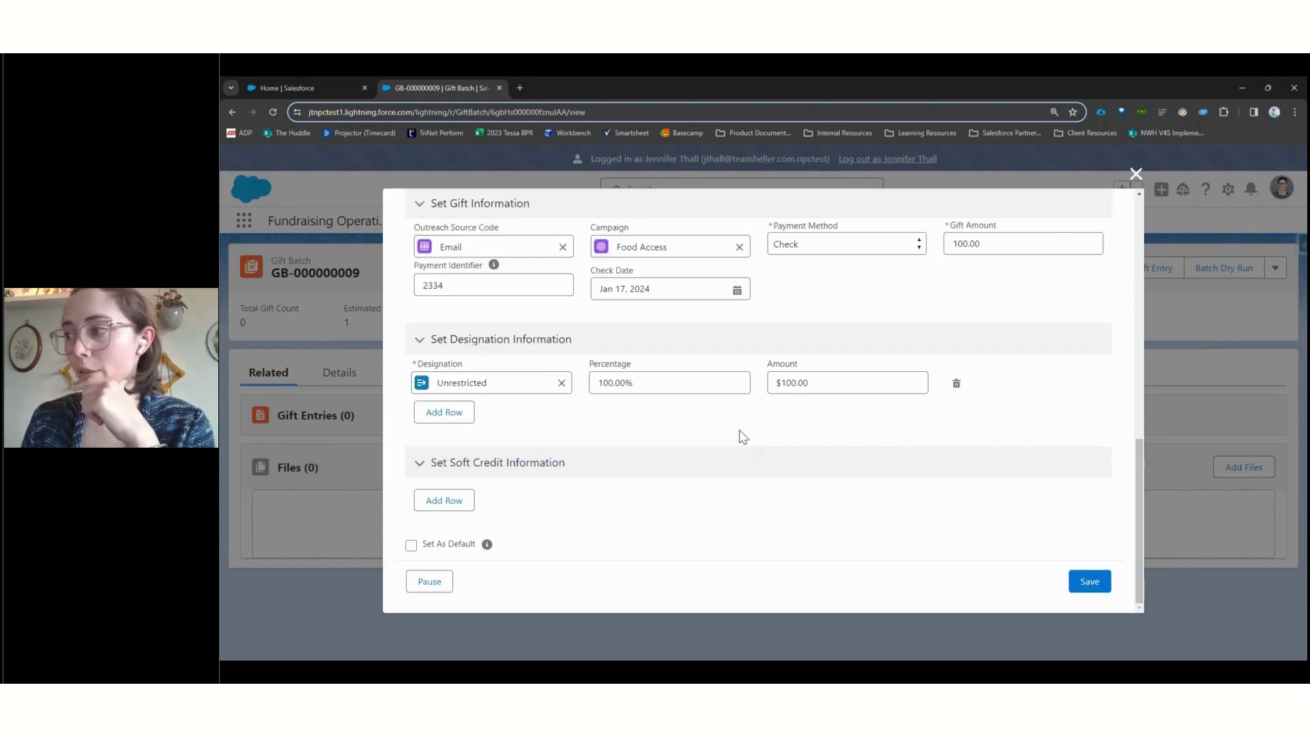
{"action": "scroll", "coordinate": [743, 437], "scroll_direction": "up", "scroll_amount": 1}
{"action": "scroll", "coordinate": [748, 425], "scroll_direction": "down", "scroll_amount": 1}
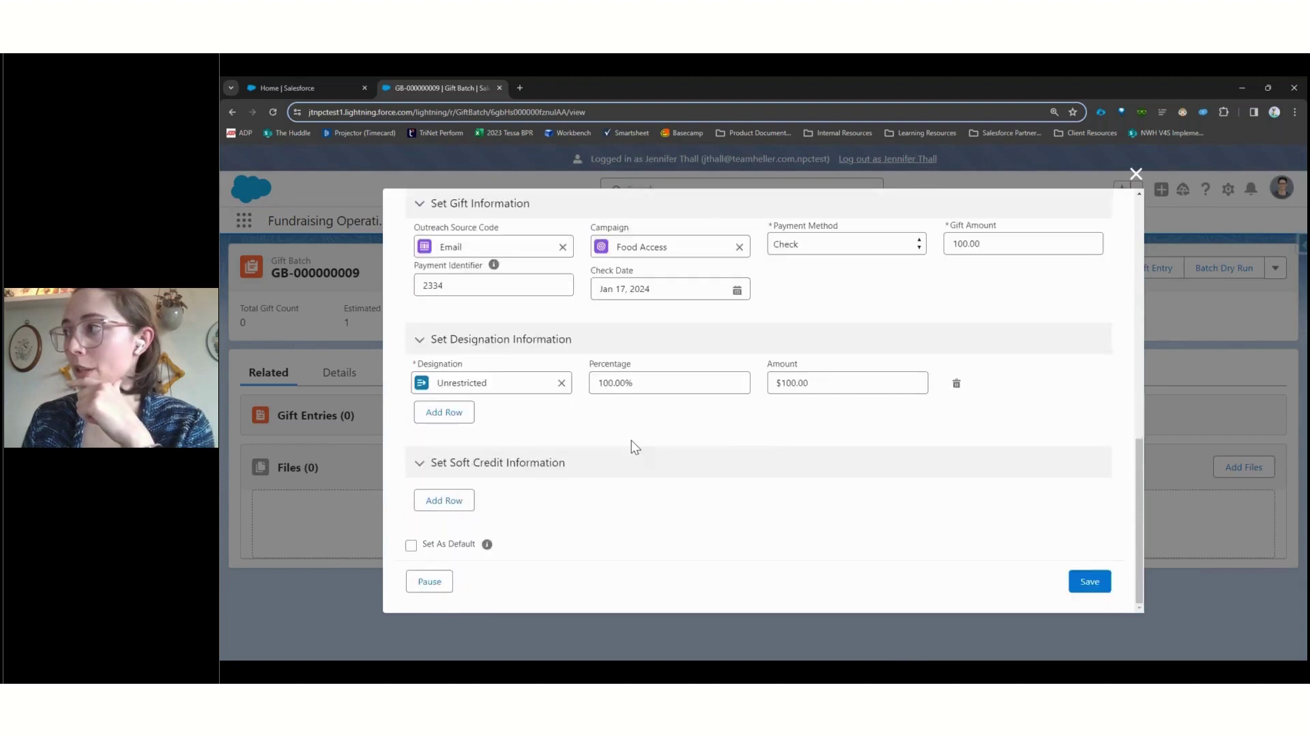
Step: Save and close the gift entry, reload the batch, and refresh its gift entries
{"action": "left_click", "coordinate": [1089, 584]}
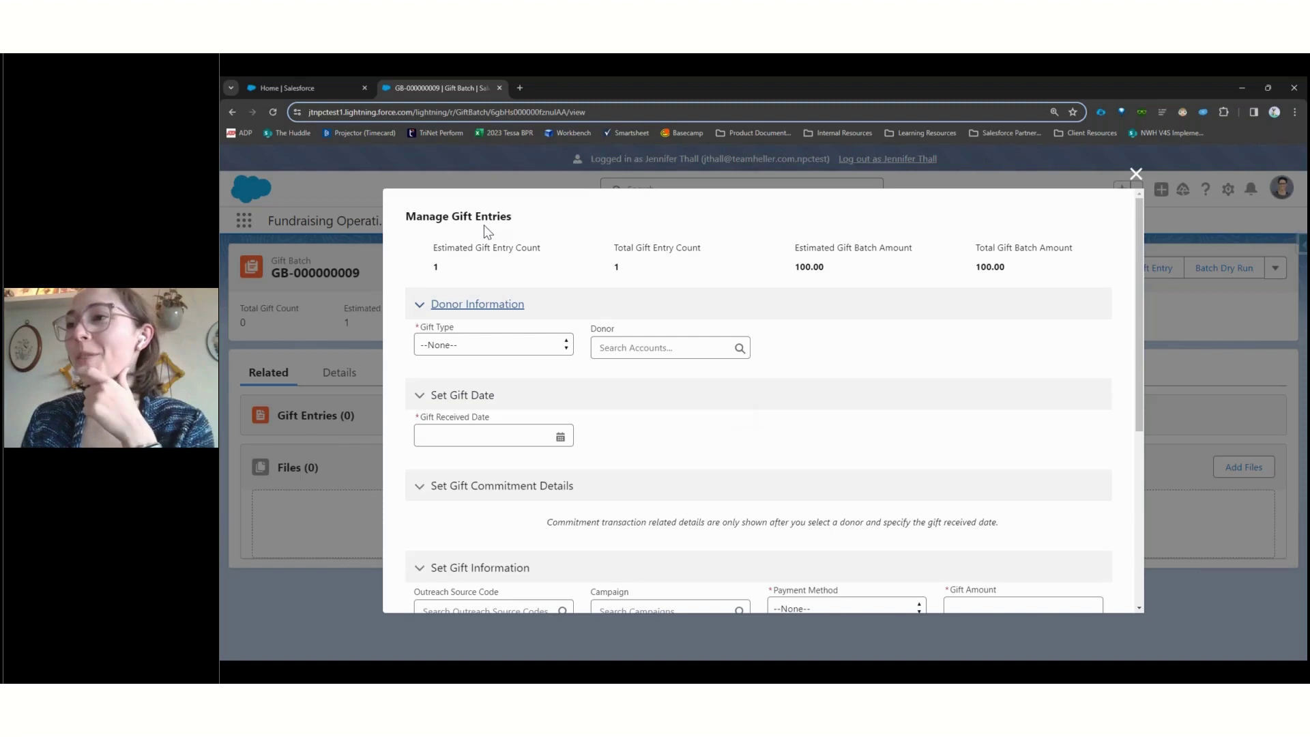
{"action": "left_click", "coordinate": [1135, 174]}
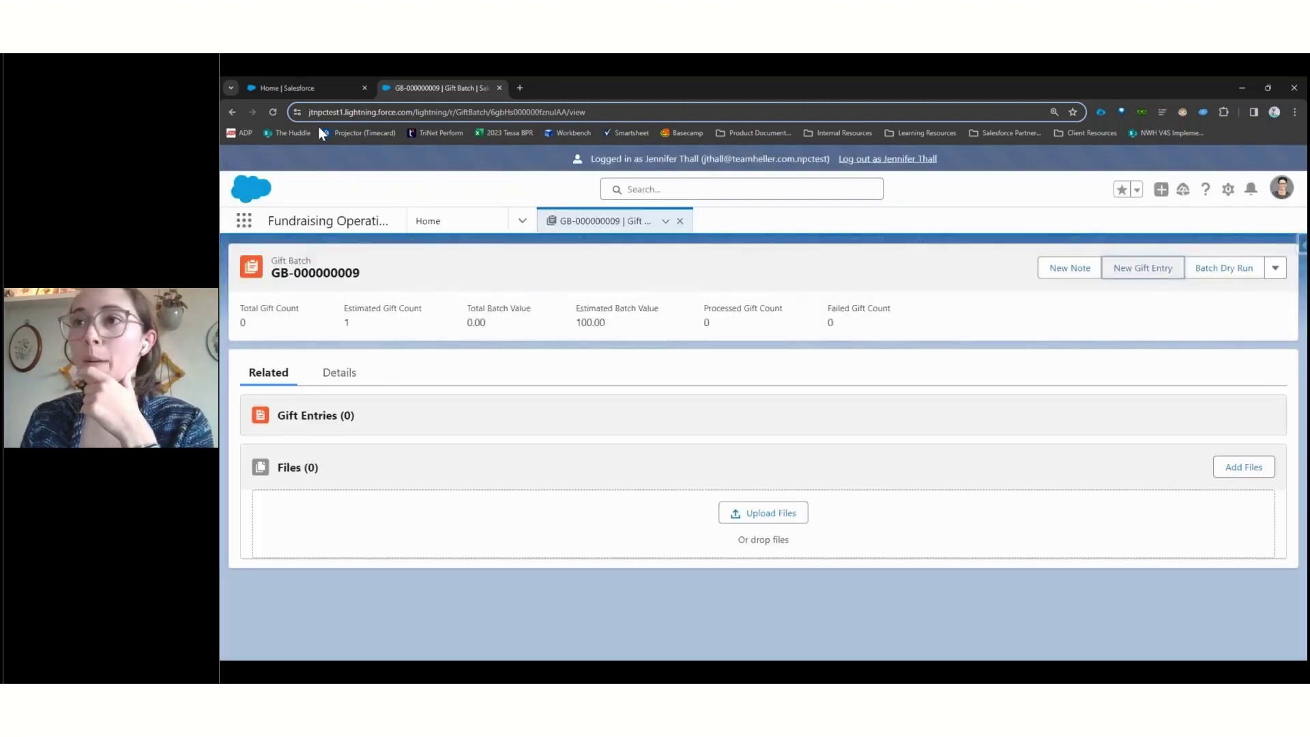
{"action": "left_click", "coordinate": [273, 112]}
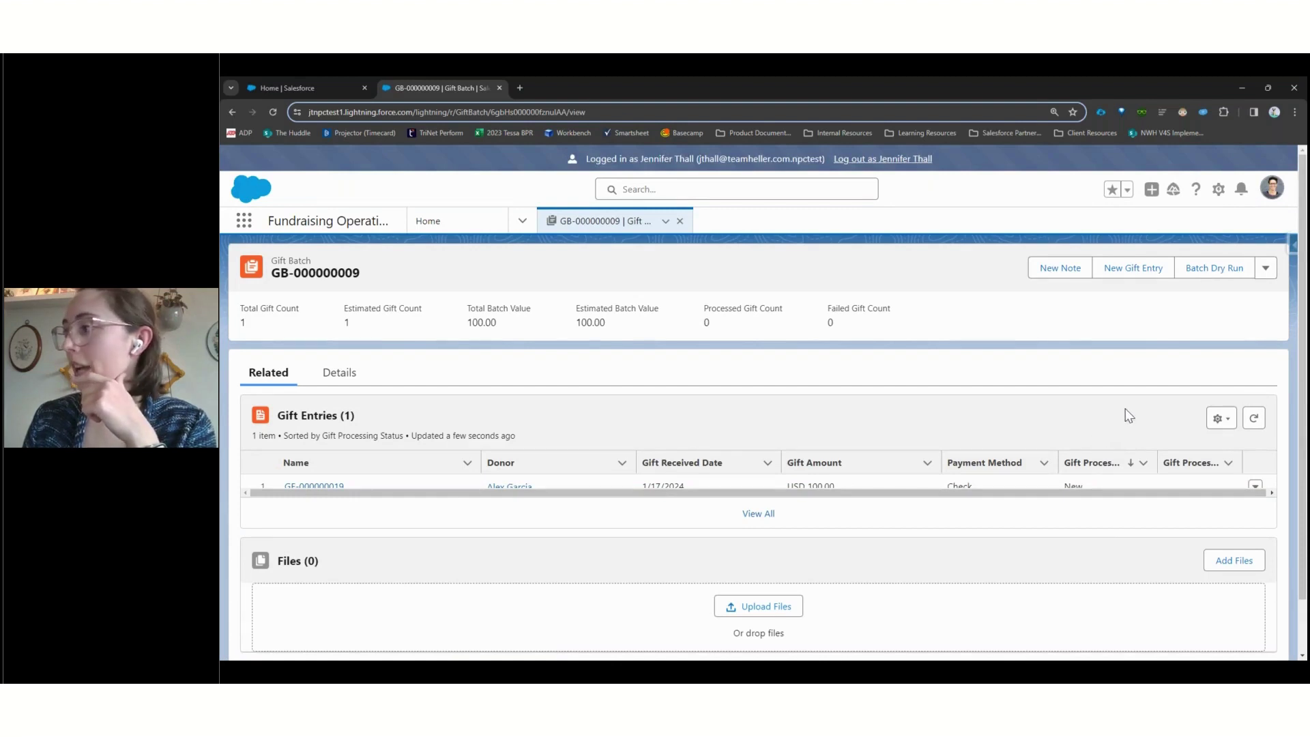
{"action": "left_click", "coordinate": [1266, 268]}
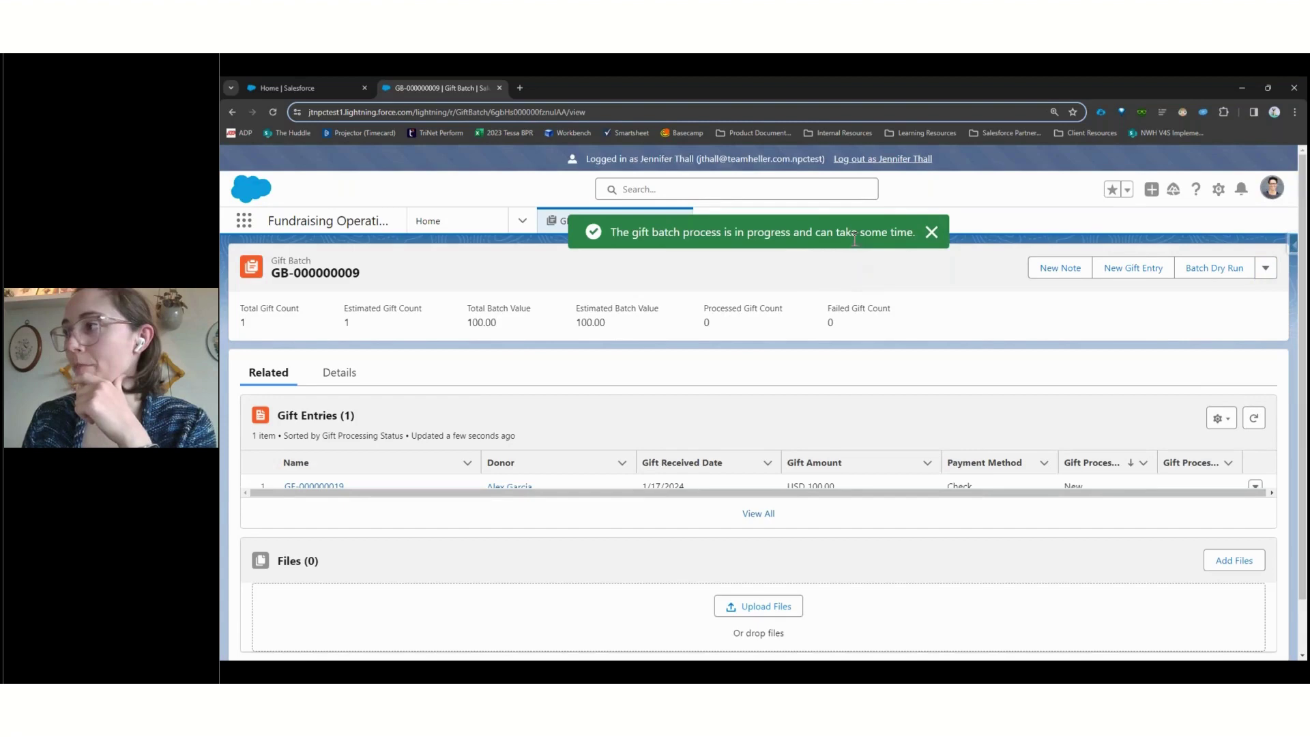
{"action": "left_click", "coordinate": [1254, 419]}
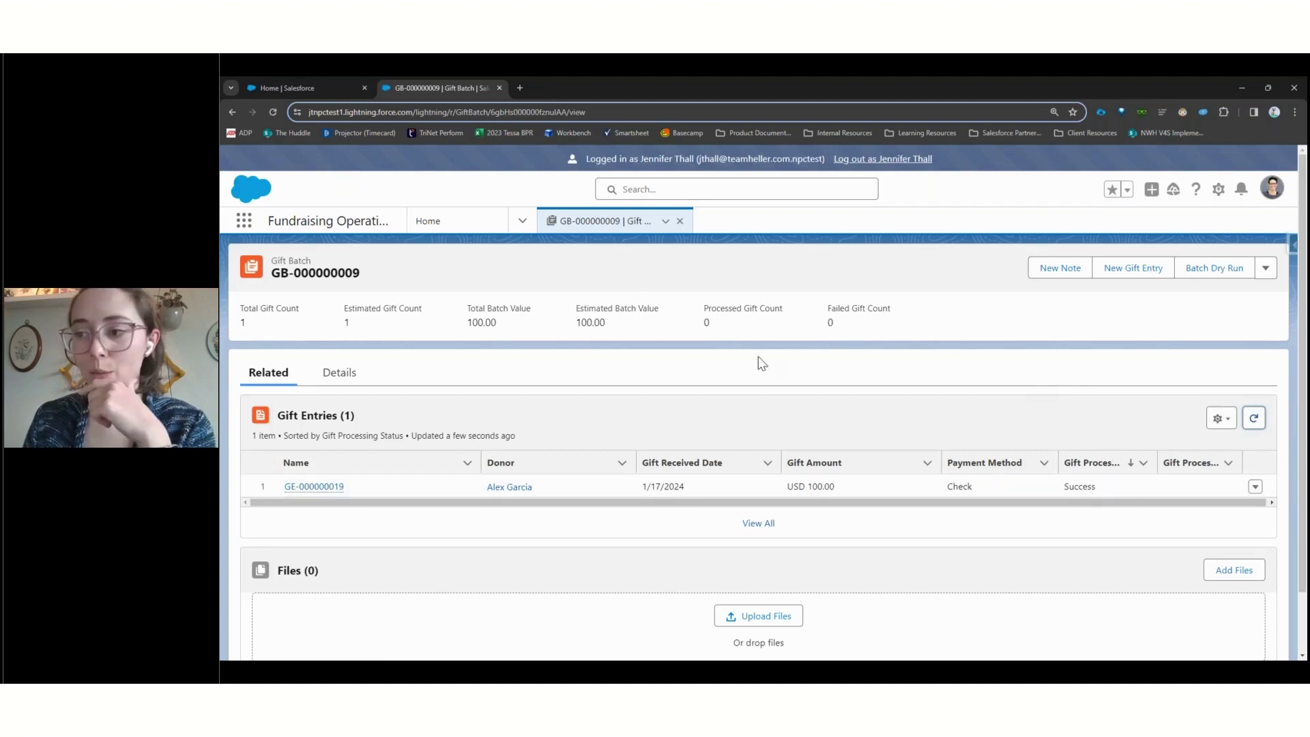
Step: Open gift entry GE-000000019 and review its details
{"action": "left_click", "coordinate": [312, 487]}
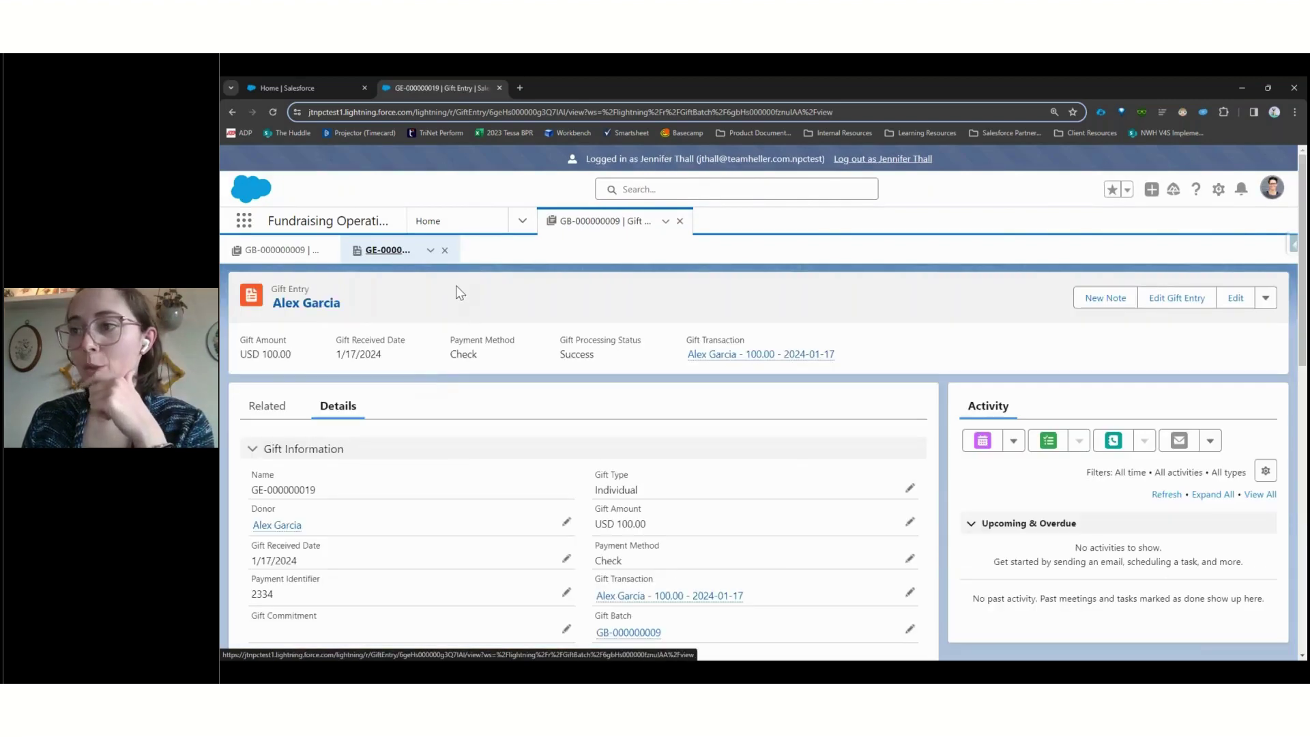
{"action": "scroll", "coordinate": [457, 287], "scroll_direction": "down", "scroll_amount": 2}
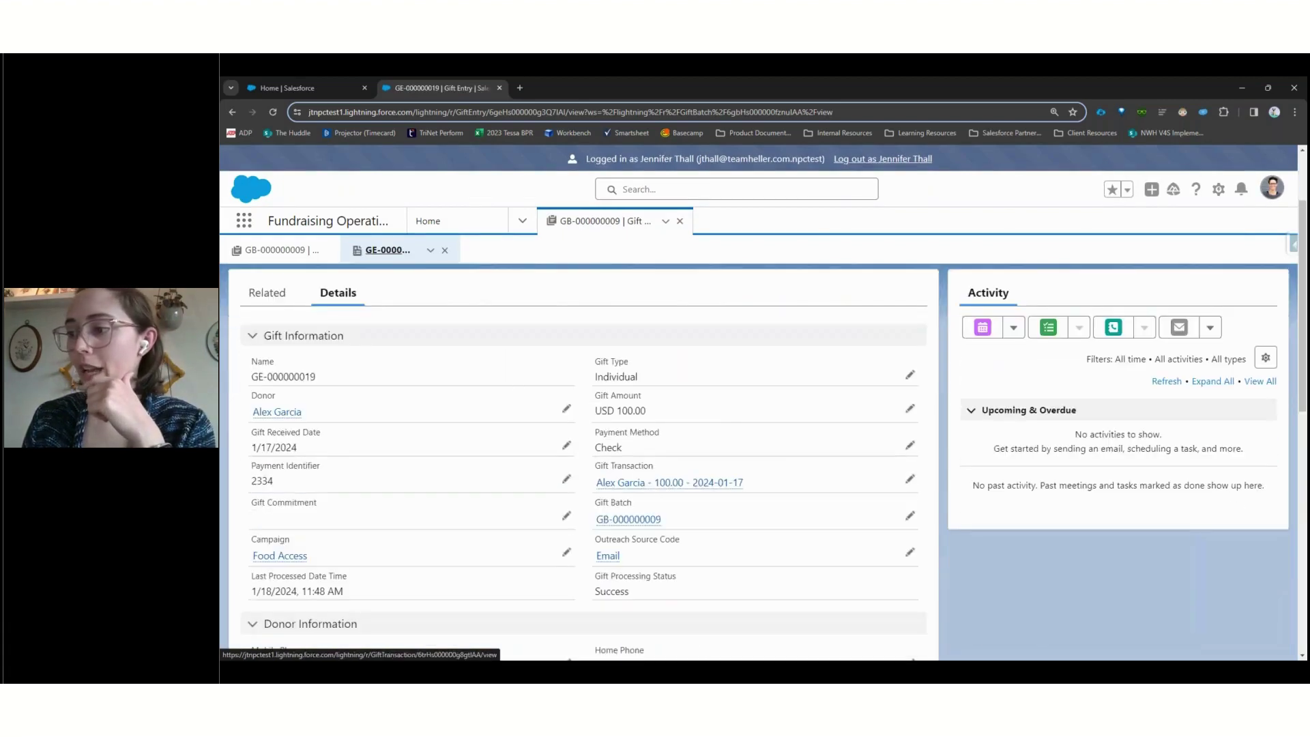
{"action": "left_click_drag", "start_coordinate": [594, 410], "coordinate": [665, 416]}
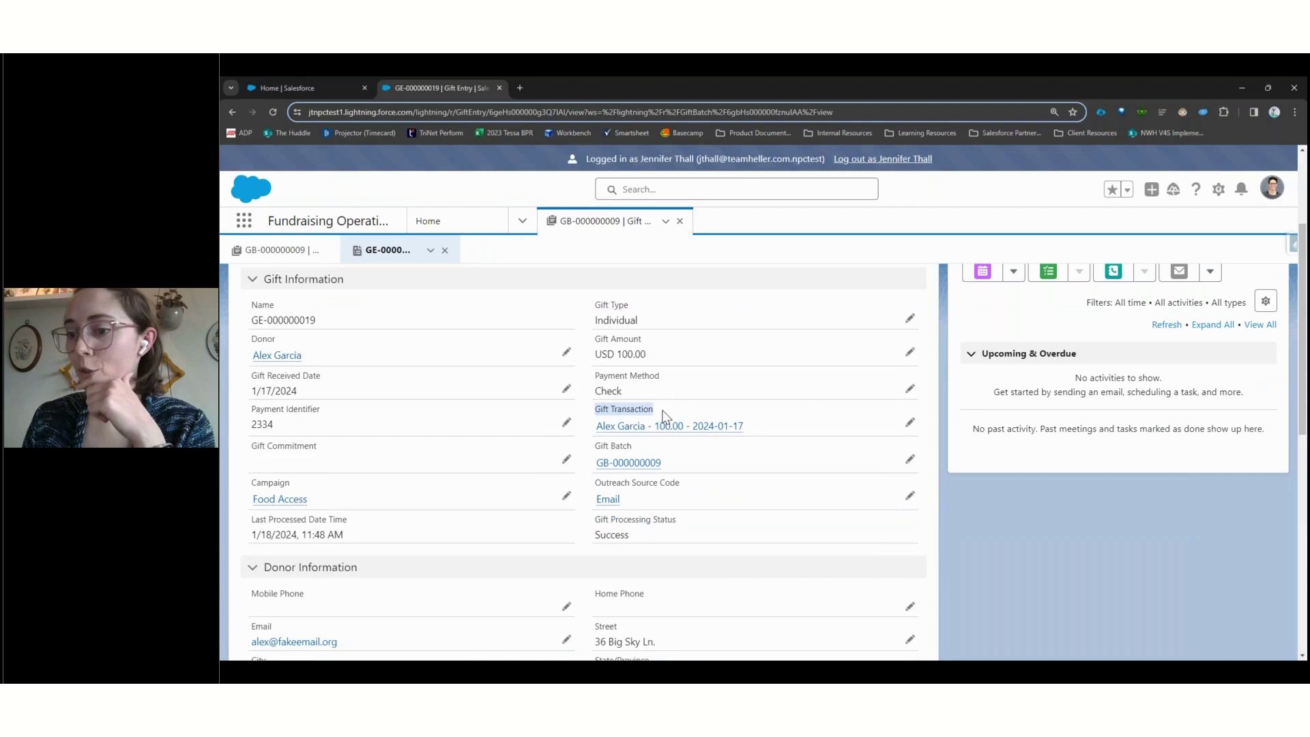
{"action": "left_click", "coordinate": [590, 411]}
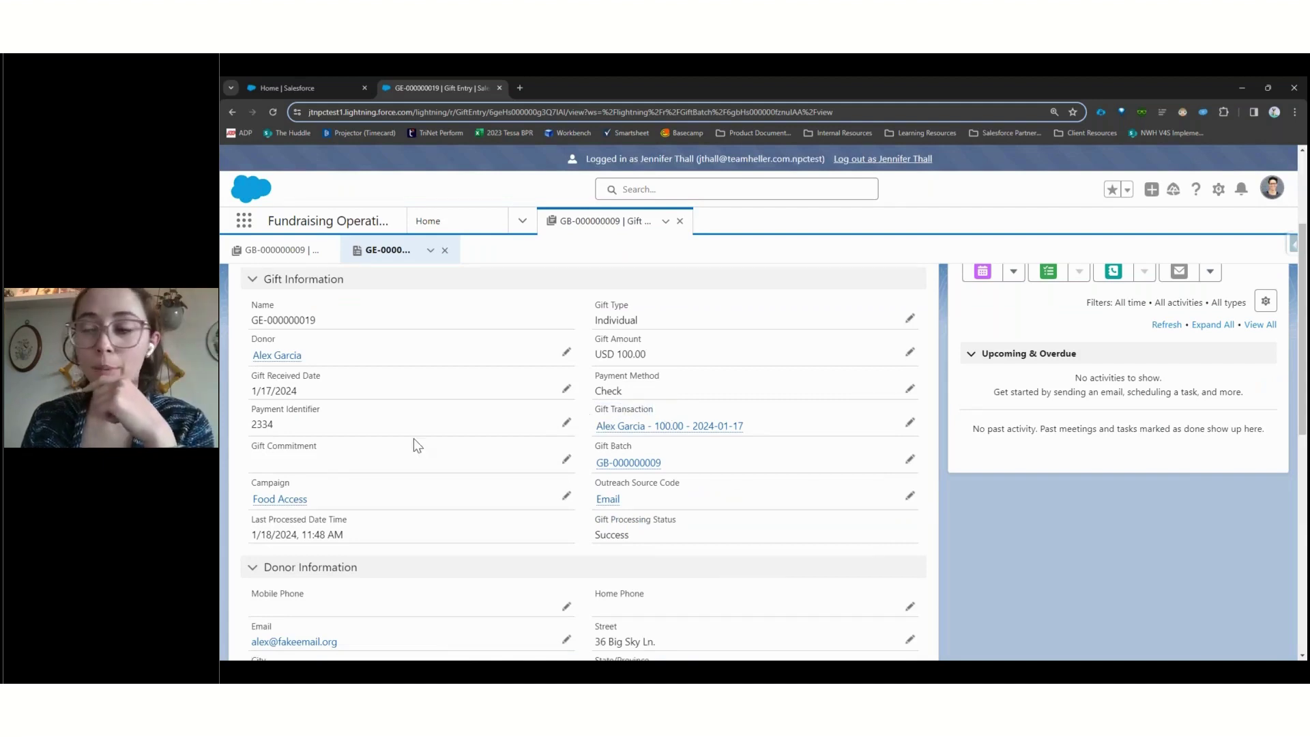
{"action": "left_click_drag", "start_coordinate": [264, 447], "coordinate": [330, 447]}
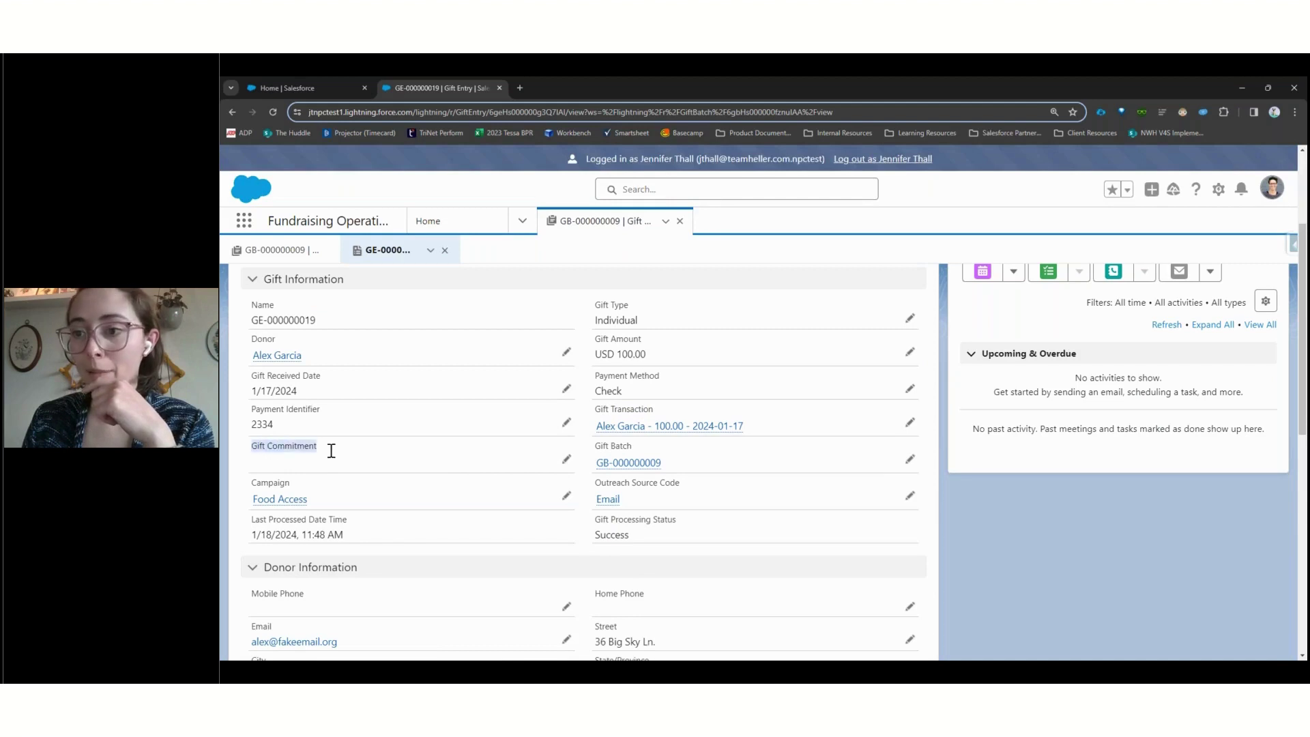
{"action": "left_click", "coordinate": [330, 446]}
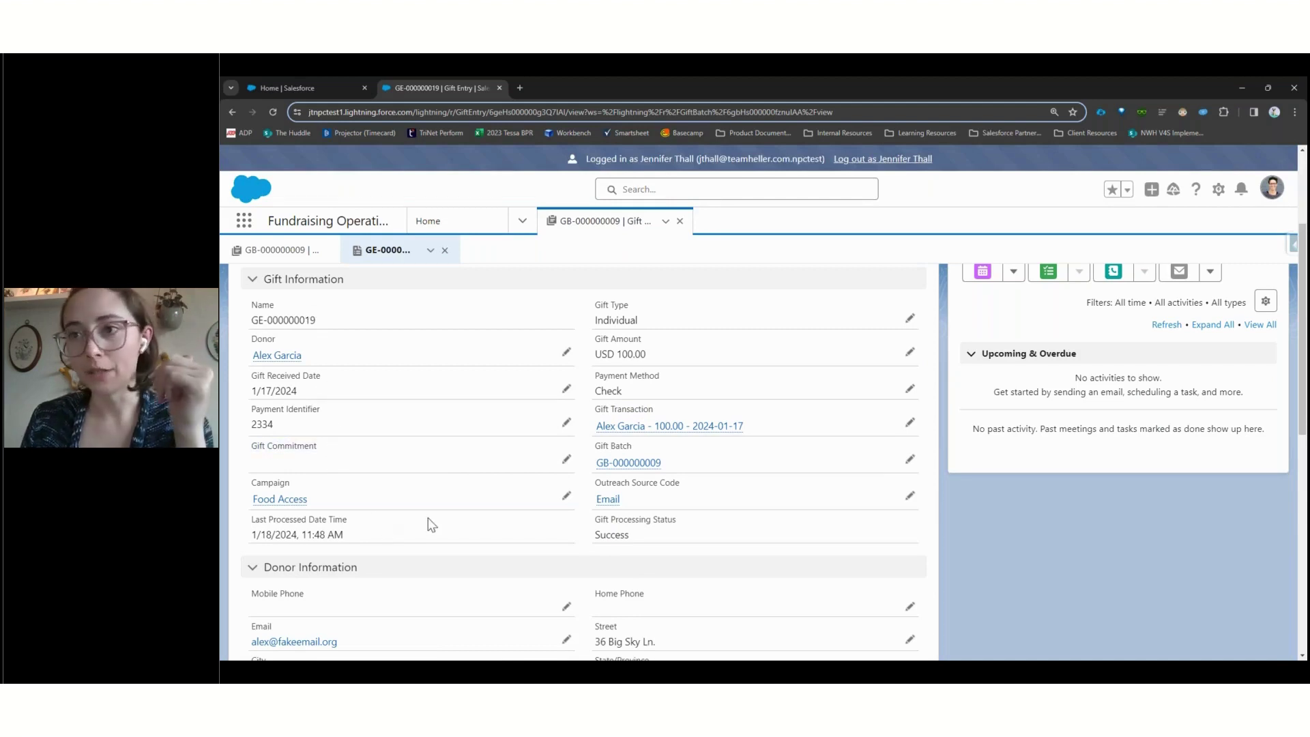
Step: Open the resulting 100.00 gift transaction, then go to the donor's account
{"action": "mouse_move", "coordinate": [656, 437]}
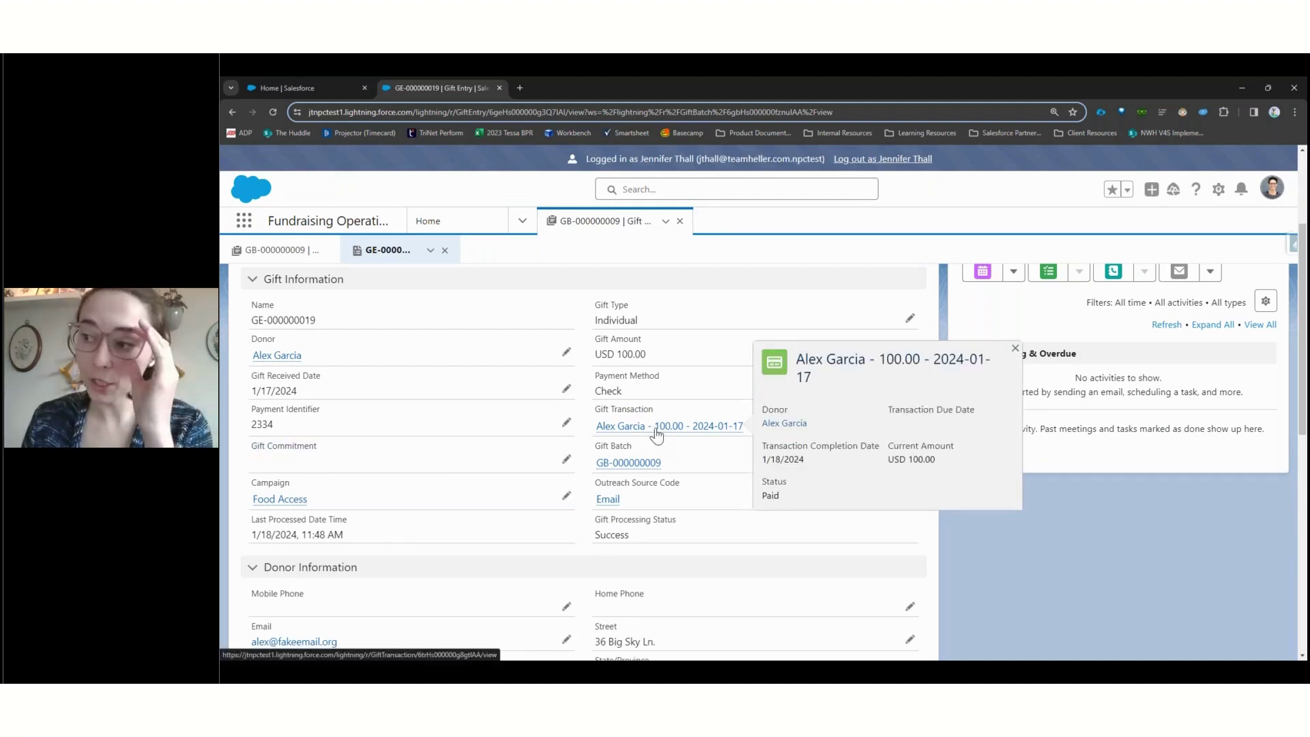
{"action": "left_click", "coordinate": [656, 427]}
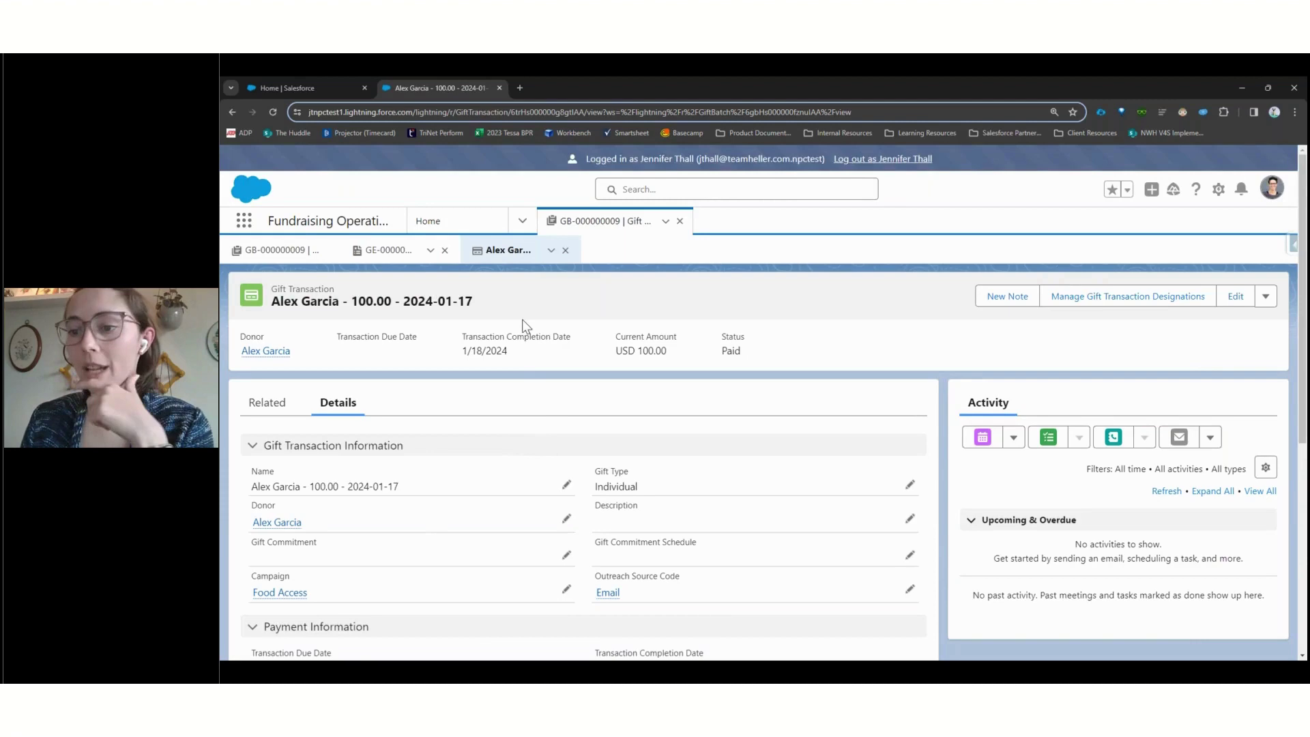
{"action": "scroll", "coordinate": [525, 326], "scroll_direction": "down", "scroll_amount": 1}
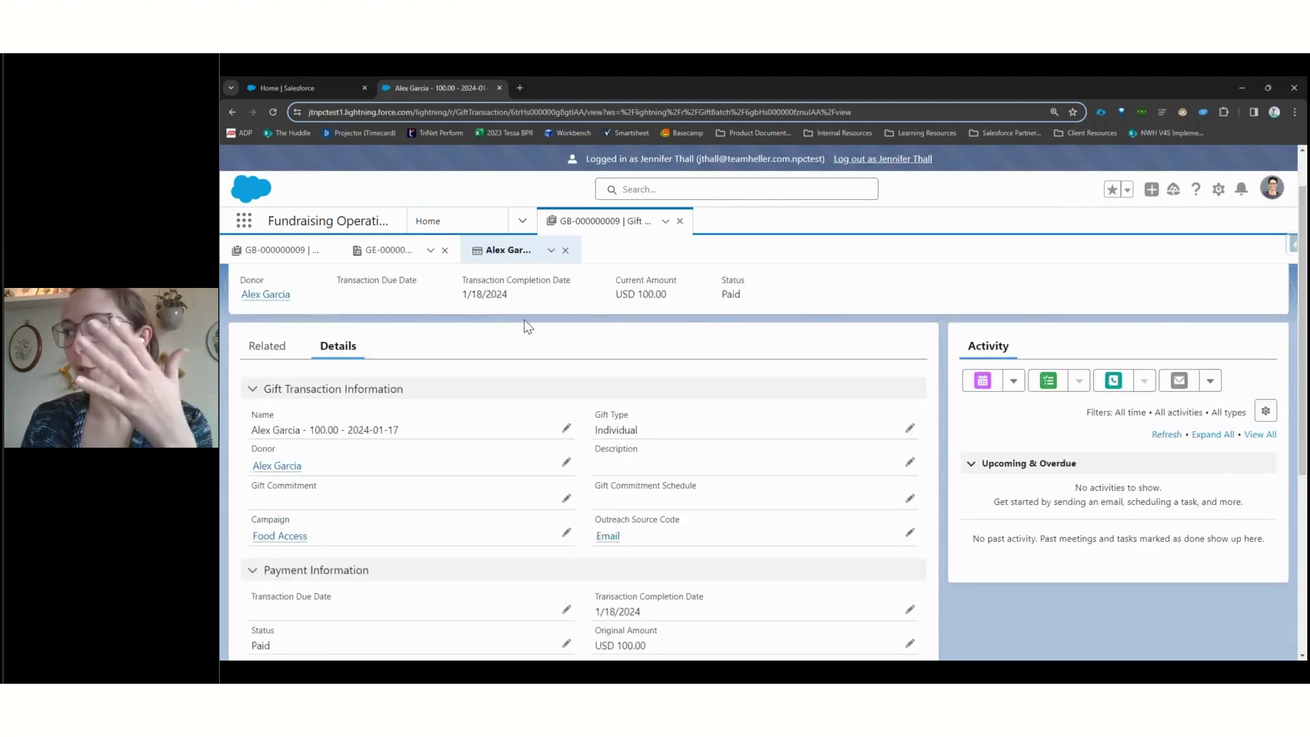
{"action": "scroll", "coordinate": [464, 344], "scroll_direction": "down", "scroll_amount": 1}
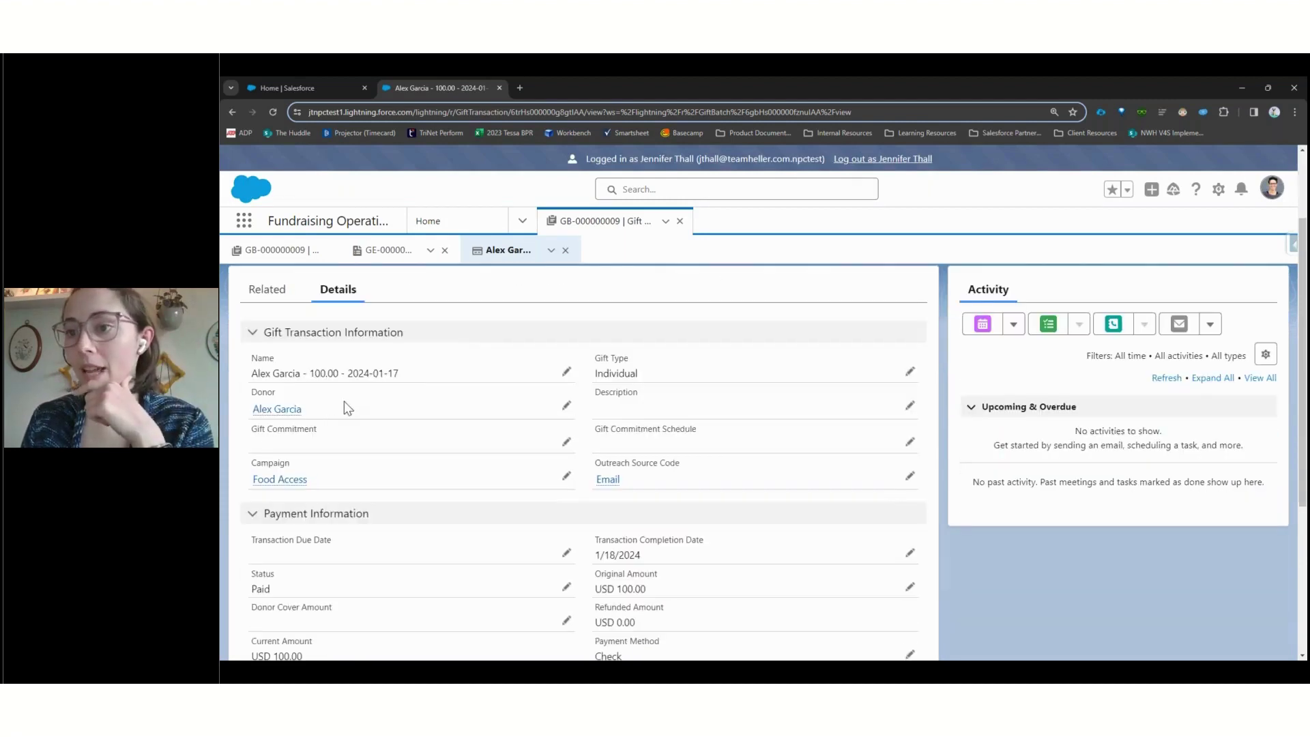
{"action": "scroll", "coordinate": [398, 406], "scroll_direction": "down", "scroll_amount": 2}
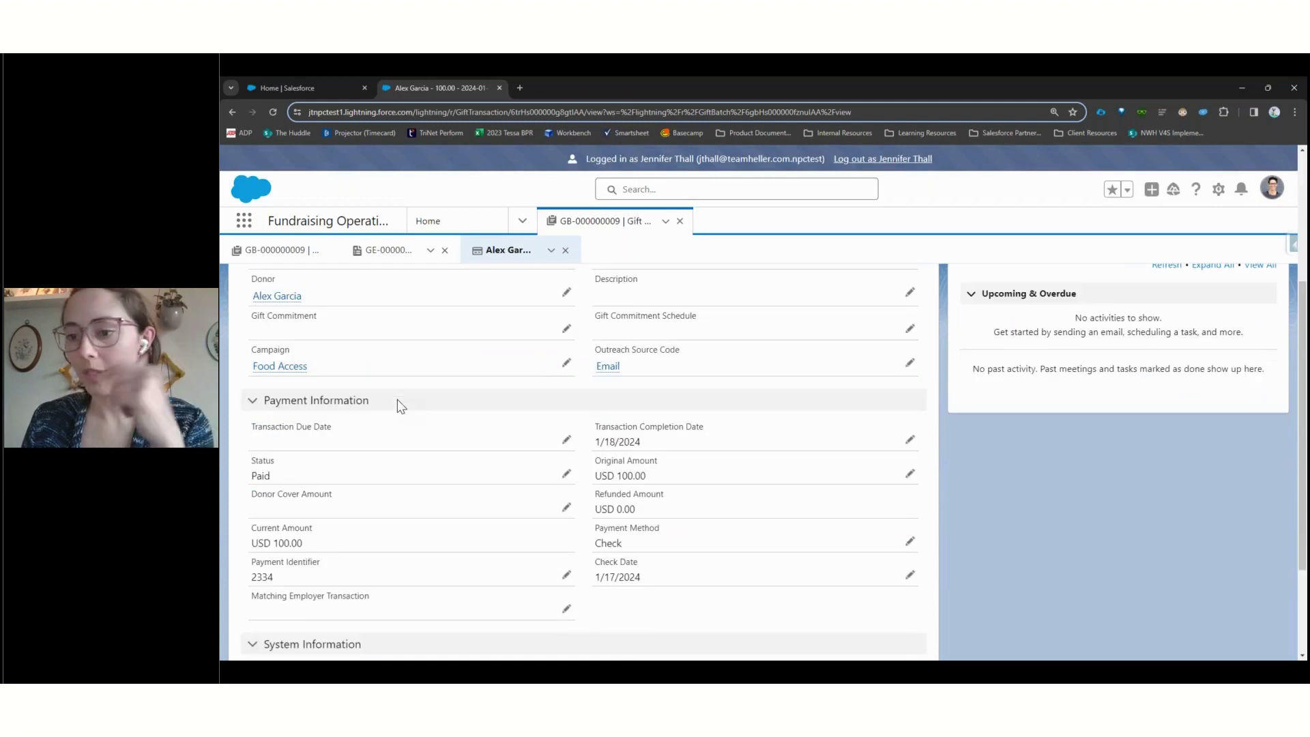
{"action": "scroll", "coordinate": [459, 457], "scroll_direction": "up", "scroll_amount": 2}
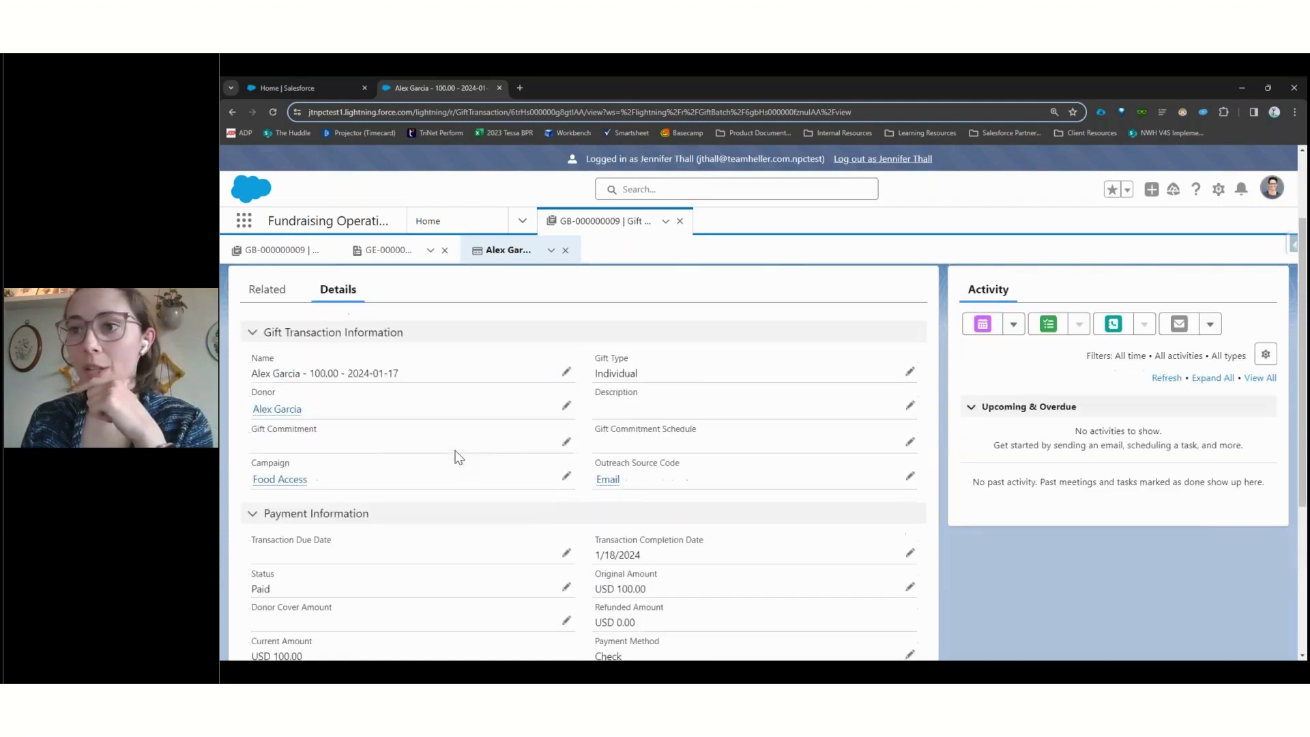
{"action": "left_click", "coordinate": [287, 413]}
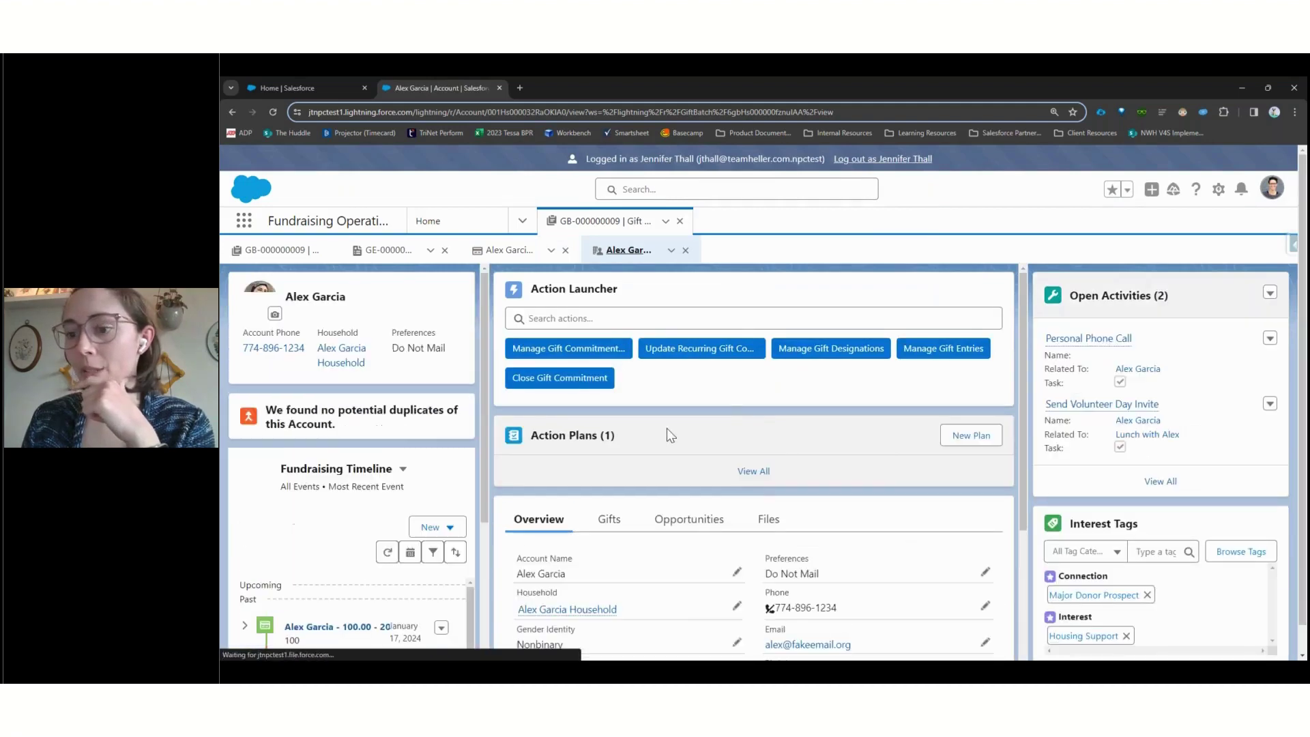
Step: View all 10 of the donor's gift transactions, including the new 2024-01-17 gift, then return to the account
{"action": "scroll", "coordinate": [400, 434], "scroll_direction": "down", "scroll_amount": 2}
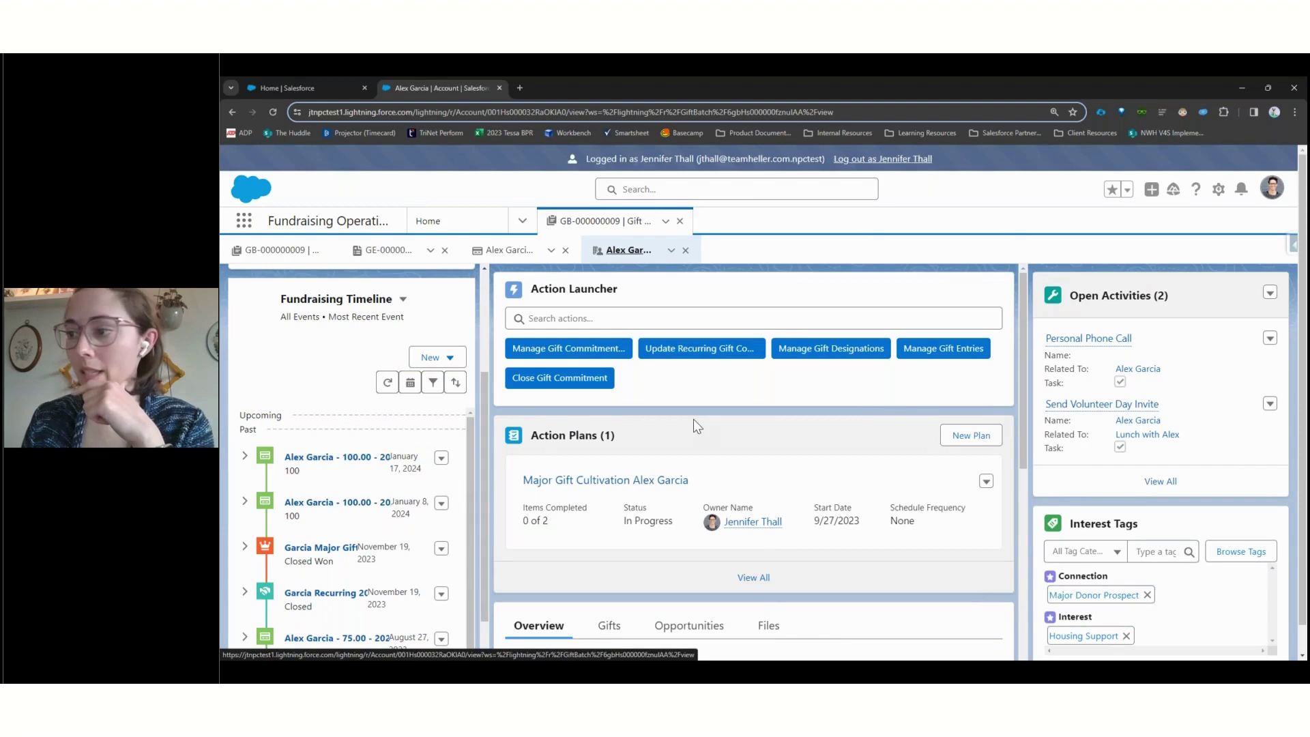
{"action": "scroll", "coordinate": [693, 419], "scroll_direction": "down", "scroll_amount": 3}
{"action": "left_click", "coordinate": [607, 455]}
{"action": "scroll", "coordinate": [710, 437], "scroll_direction": "down", "scroll_amount": 3}
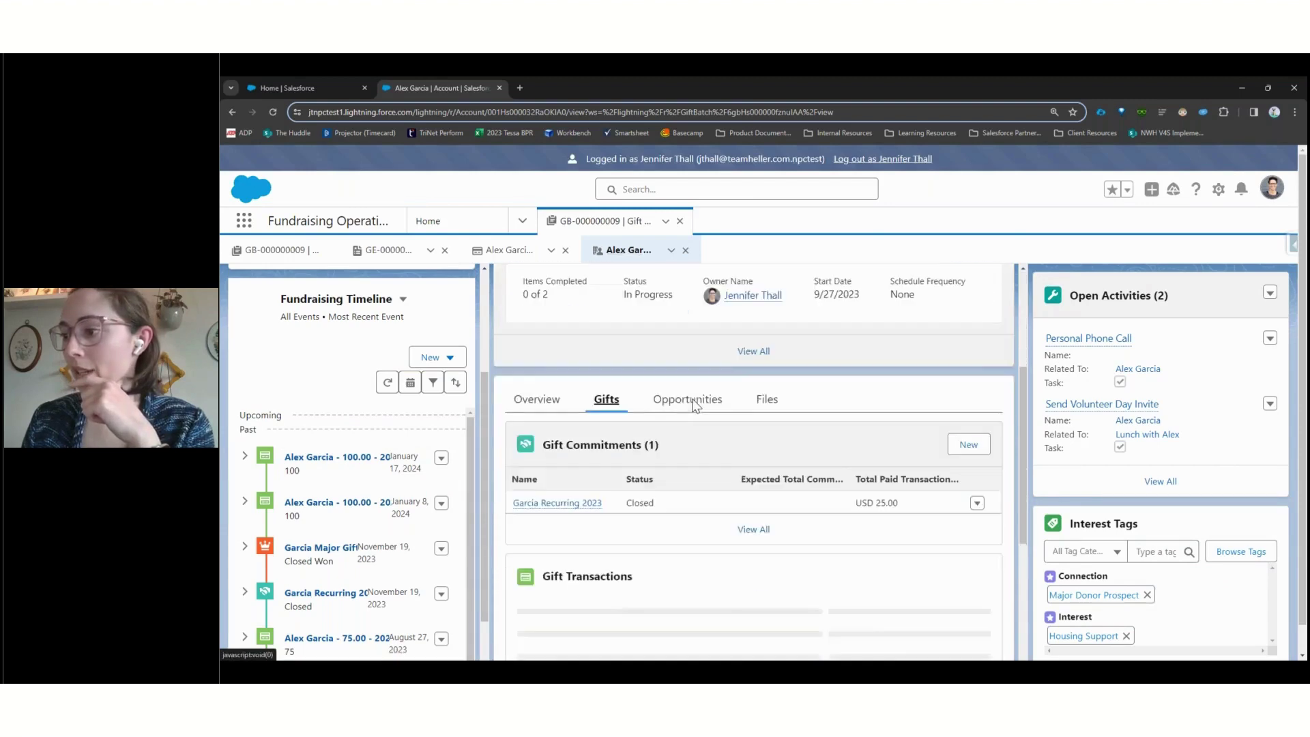
{"action": "scroll", "coordinate": [739, 476], "scroll_direction": "down", "scroll_amount": 1}
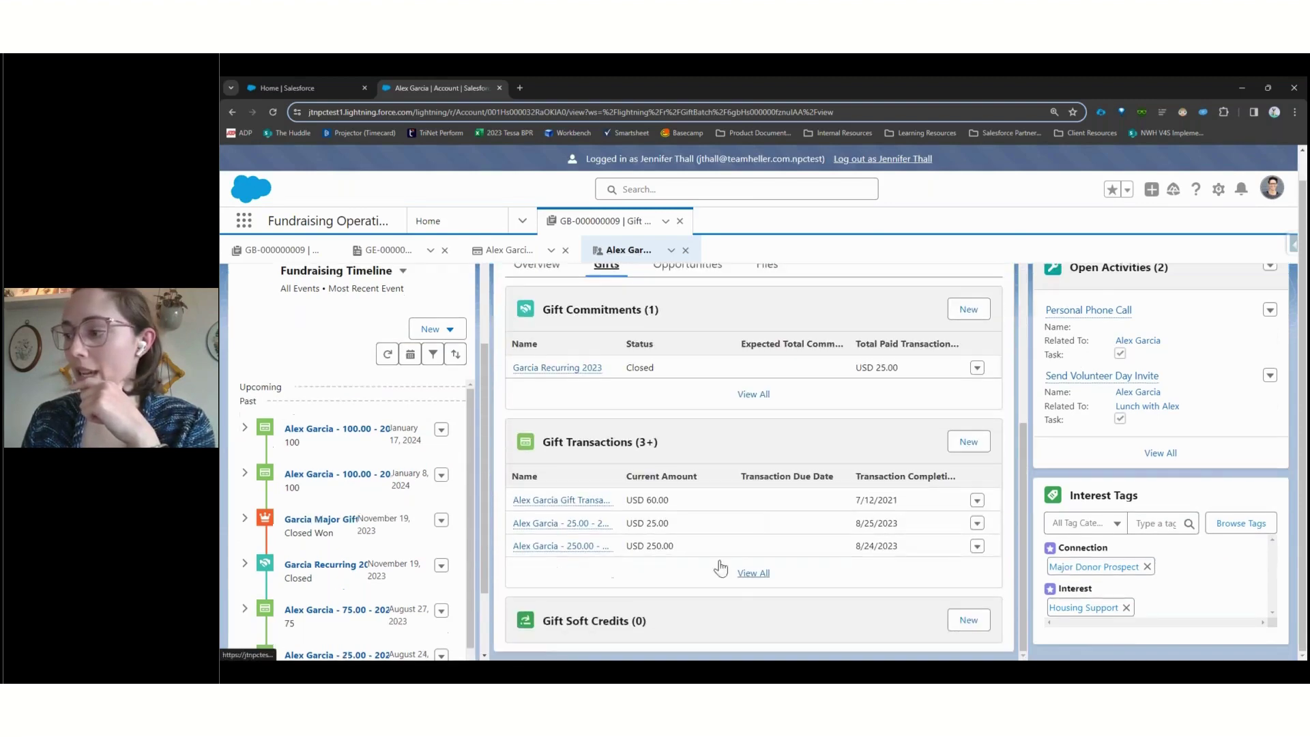
{"action": "left_click", "coordinate": [750, 573]}
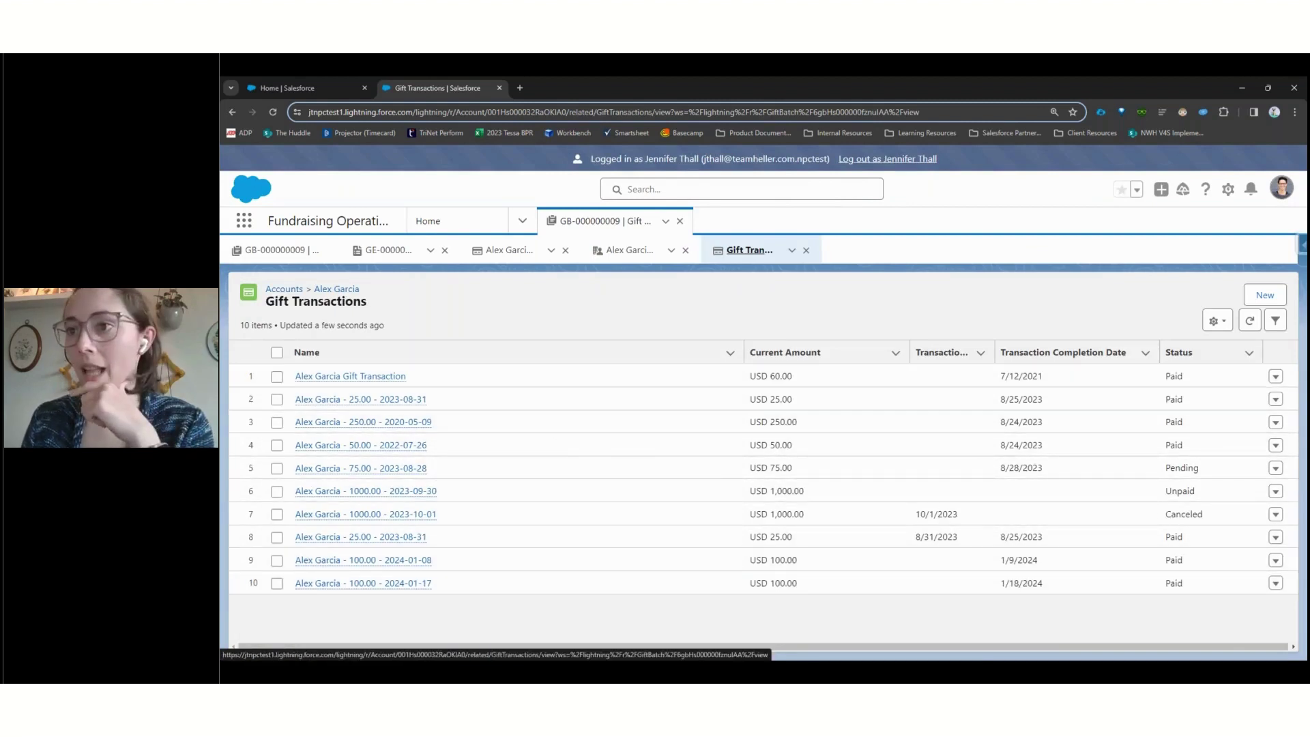
{"action": "left_click", "coordinate": [337, 289]}
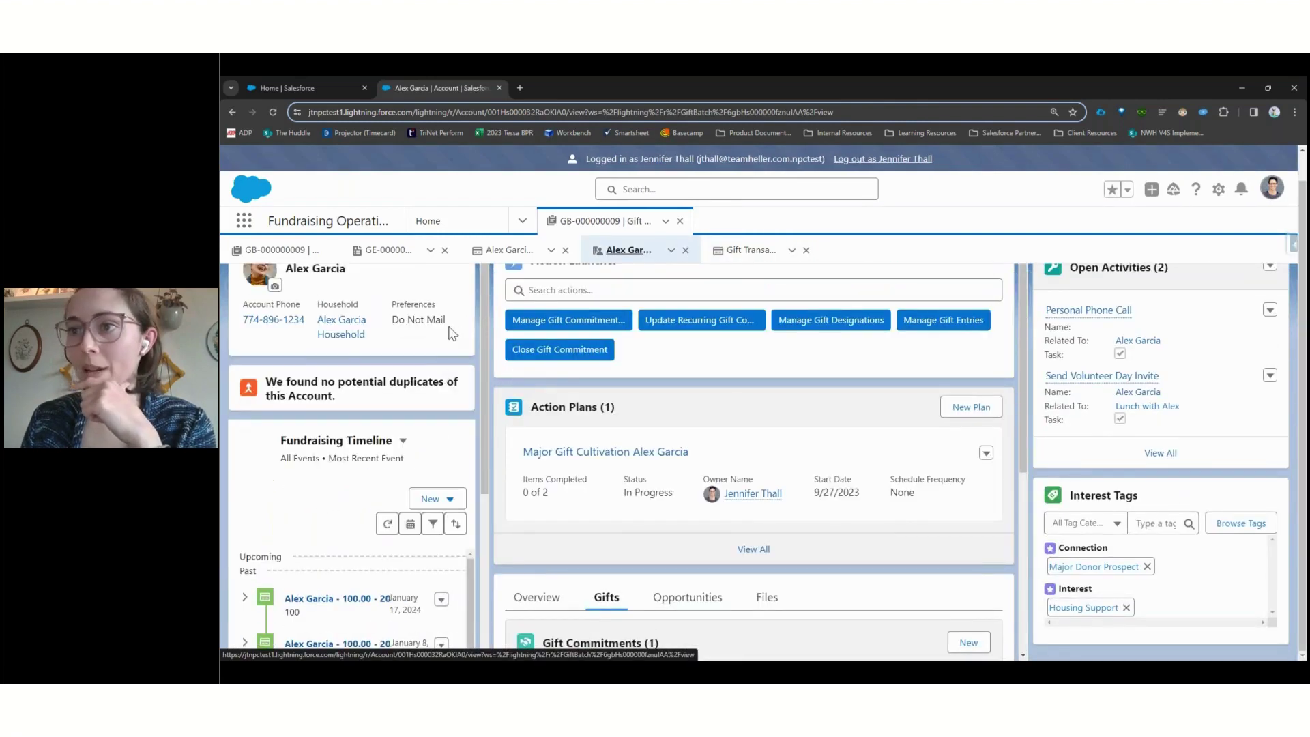
{"action": "scroll", "coordinate": [451, 331], "scroll_direction": "up", "scroll_amount": 1}
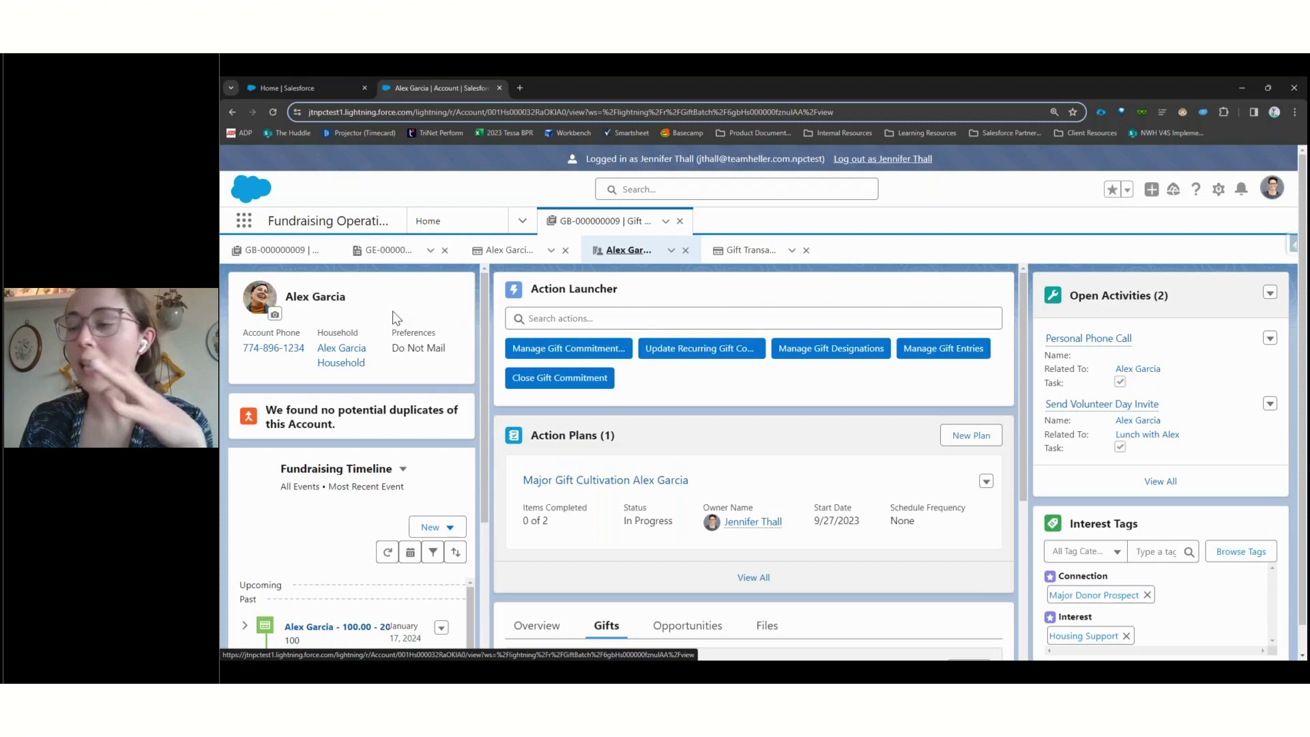